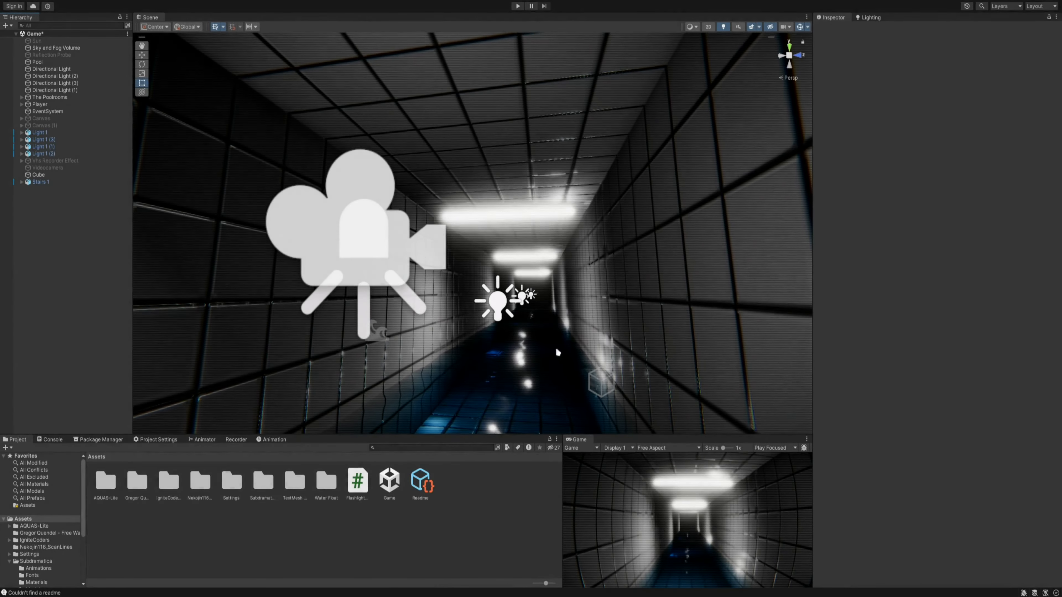
- Open the Fonts folder inside the Subdramatica assets folder
mouse_move(555, 346)
right_down()
mouse_move(537, 323)
mouse_move(576, 342)
mouse_move(536, 351)
mouse_move(543, 314)
mouse_move(562, 334)
right_up()
key(w)
key(s)
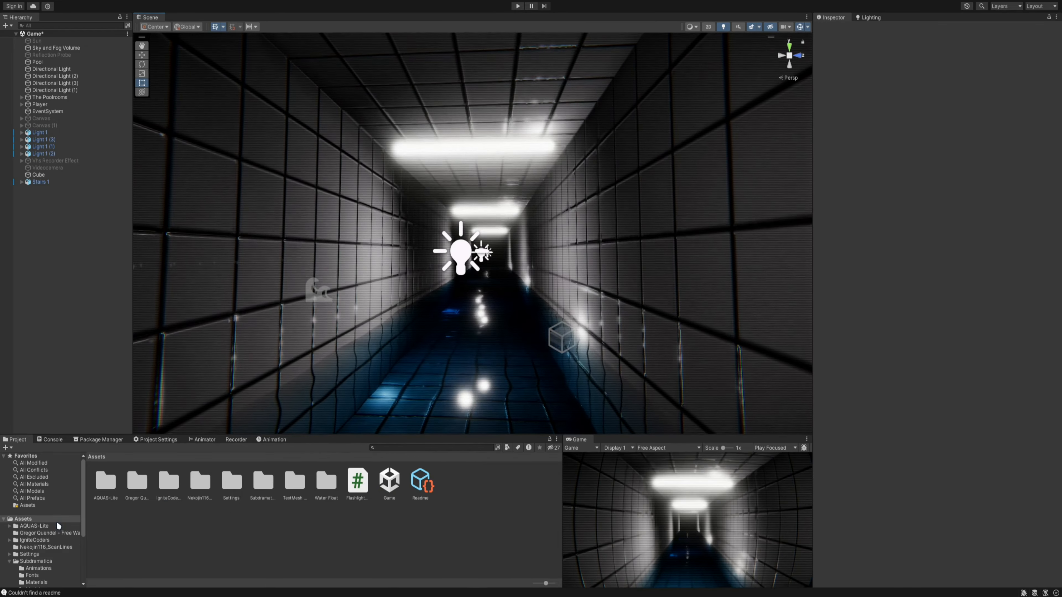
double_click(265, 482)
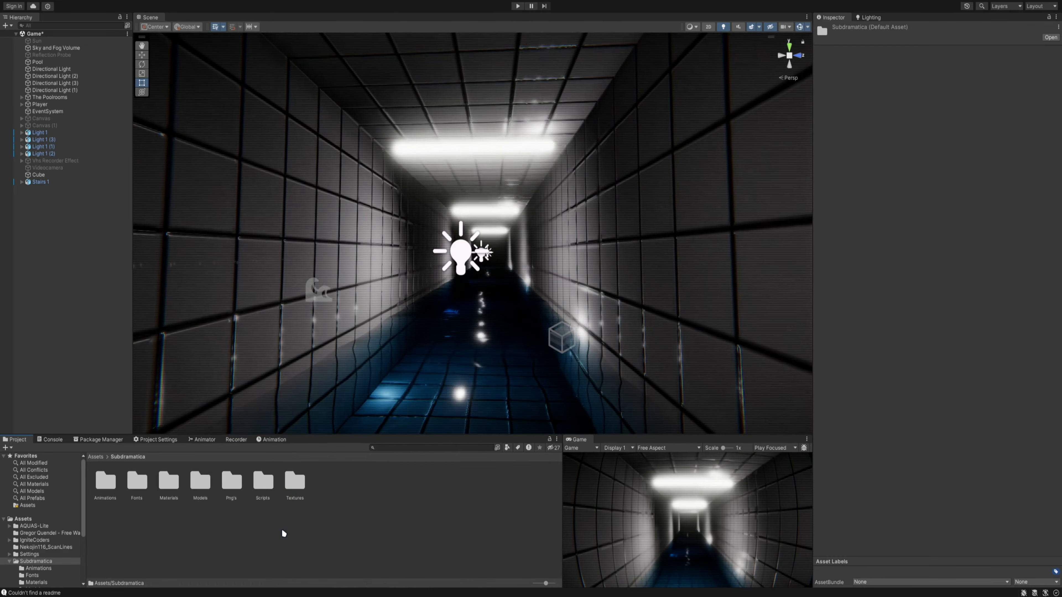
mouse_move(137, 481)
mouse_down()
mouse_move(192, 524)
mouse_move(140, 483)
mouse_up()
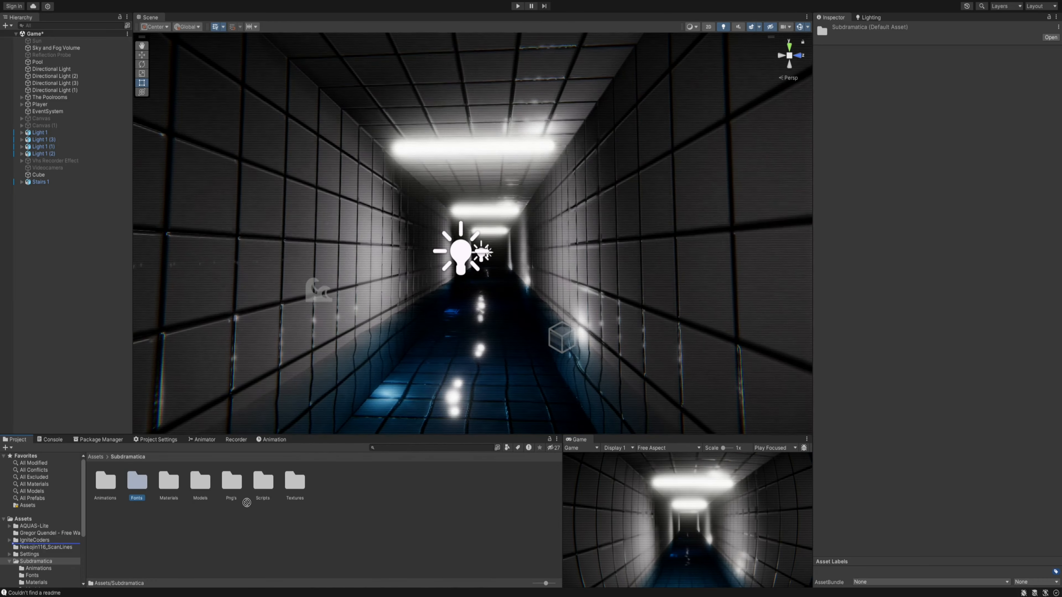
double_click(140, 482)
- Delete the VCR_OSD_MONO_1.001 font file and the other VCR font asset from the Fonts folder
drag(107, 480, 147, 491)
click(140, 482)
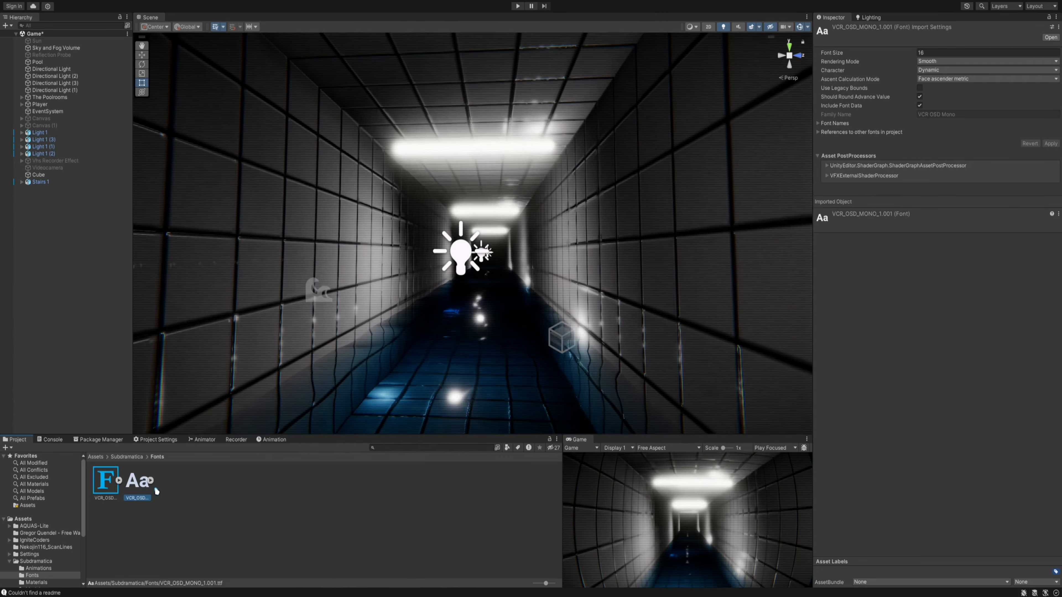
key(Delete)
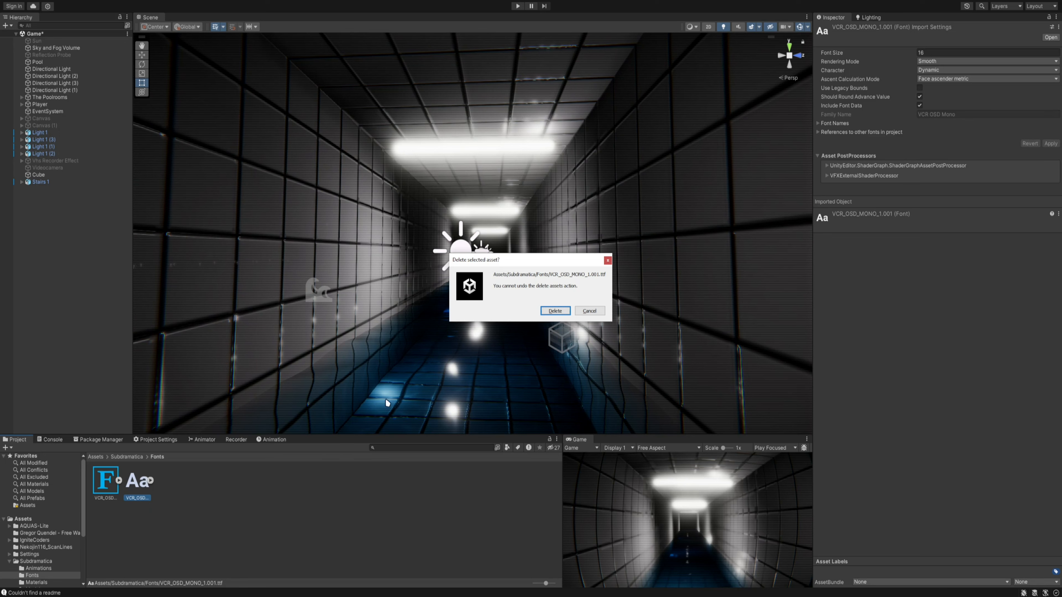
key(Return)
click(105, 480)
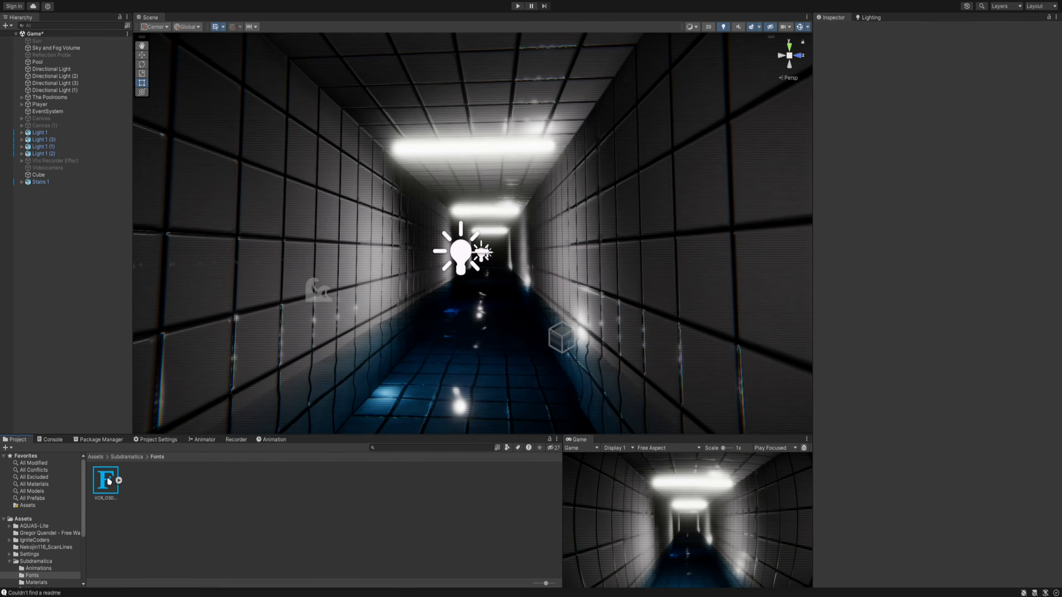
key(Delete)
key(Return)
- Activate the Canvas object, inspect its Rec and date overlay in the scene, and deactivate the object again
click(40, 118)
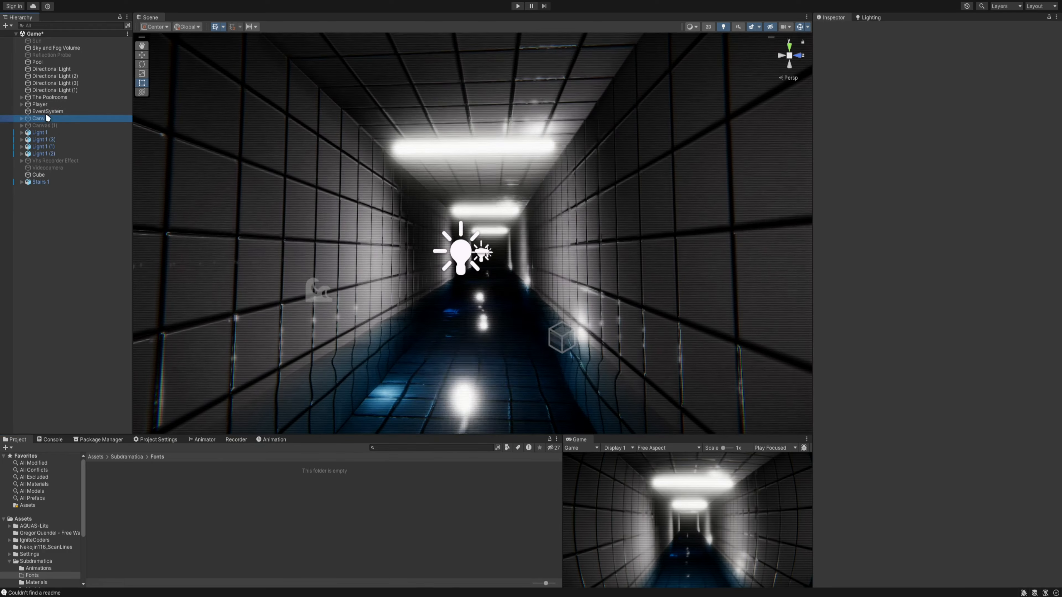
click(835, 30)
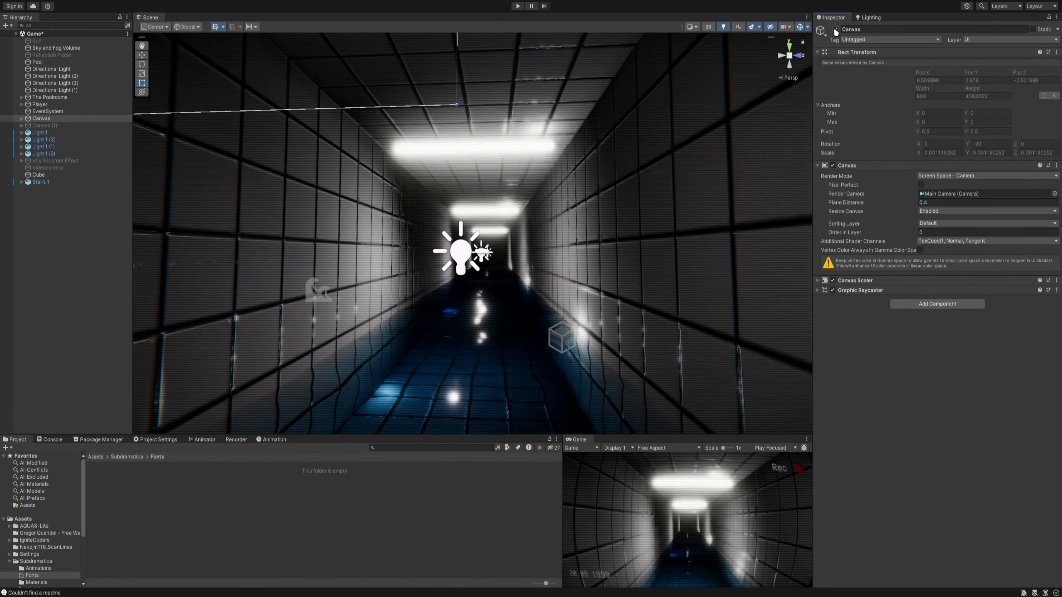
key(f)
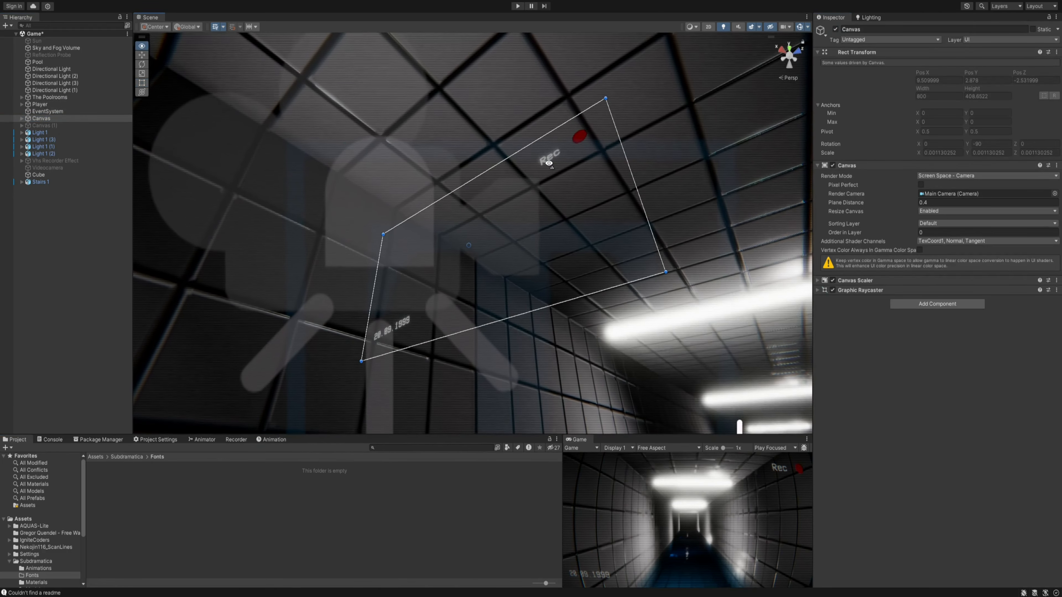
alt+drag(549, 164, 468, 121)
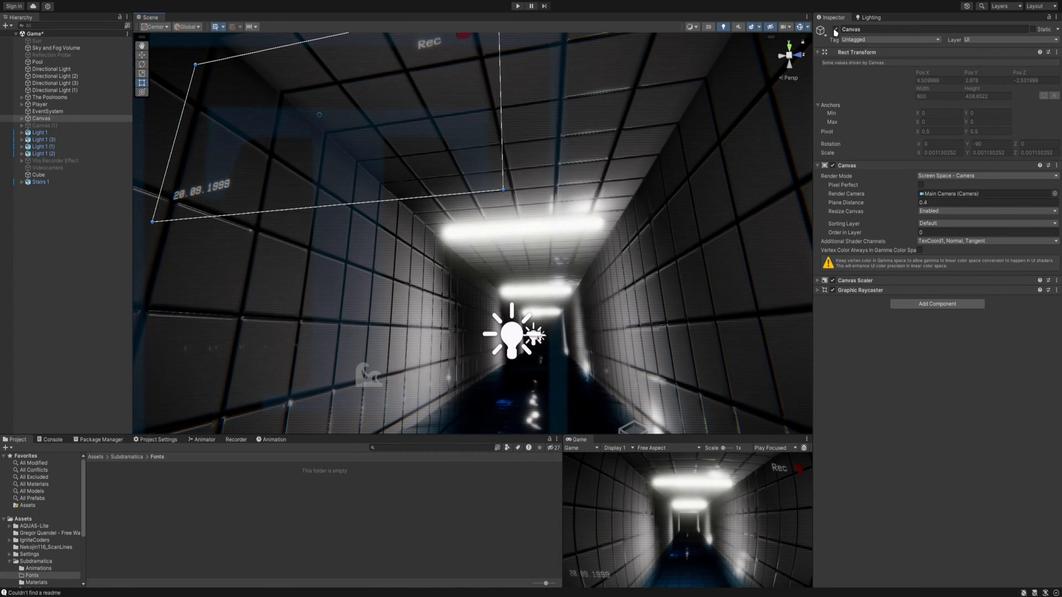
click(835, 30)
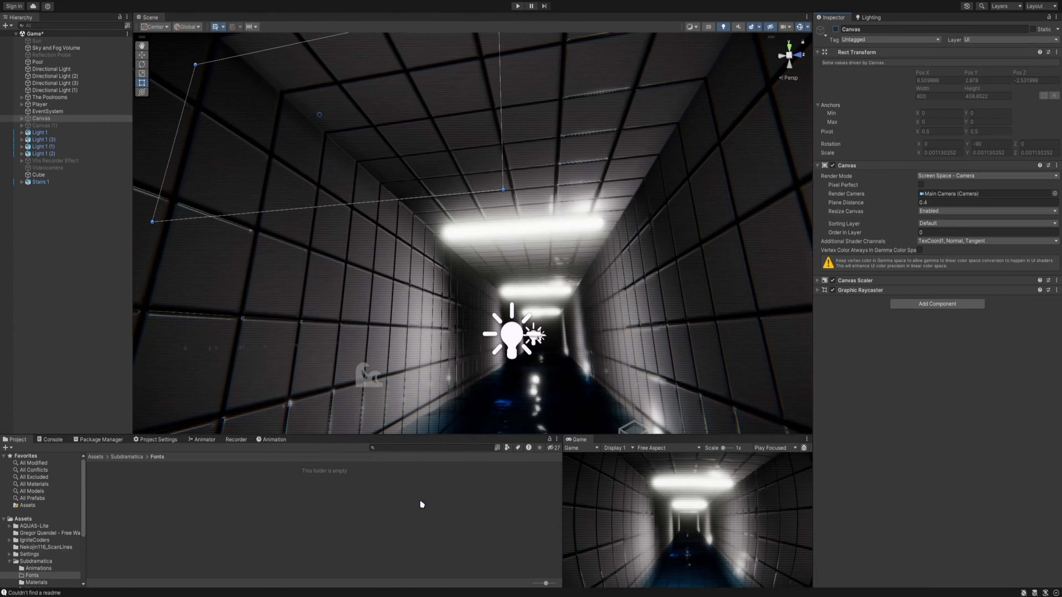
- Import VCR_OSD_MONO_1.001.ttf from the vcr_osd_mono folder in File Explorer into the project's Fonts folder
click(448, 596)
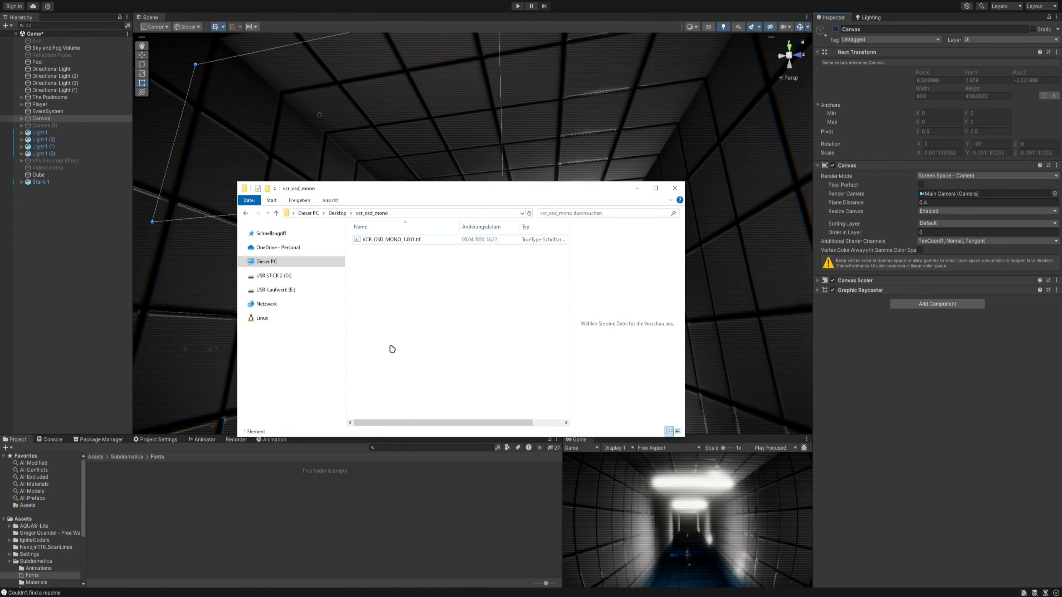
drag(316, 196, 516, 331)
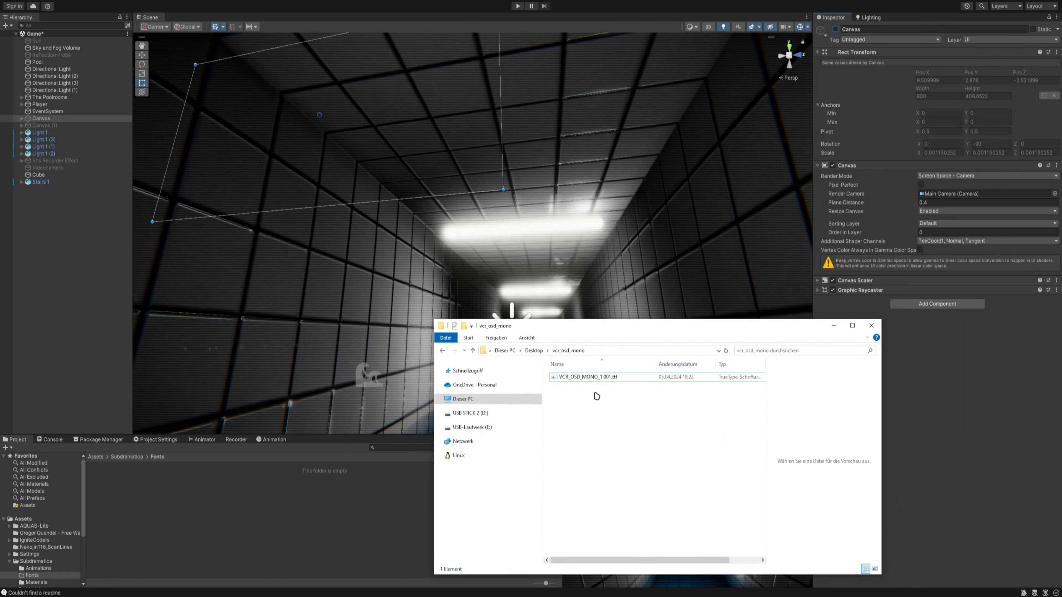
drag(588, 331, 665, 266)
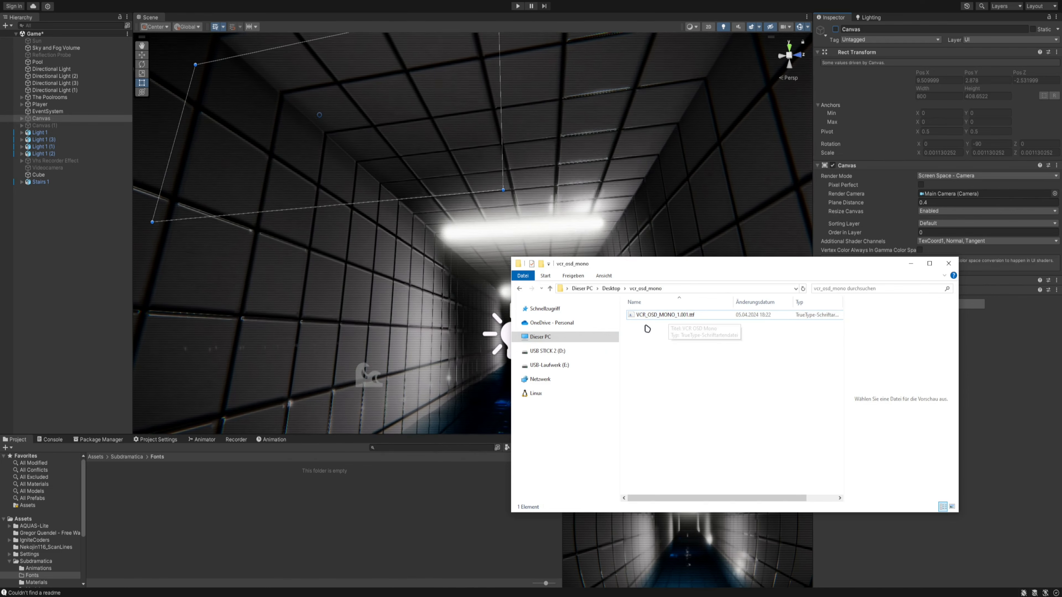
drag(651, 315, 467, 478)
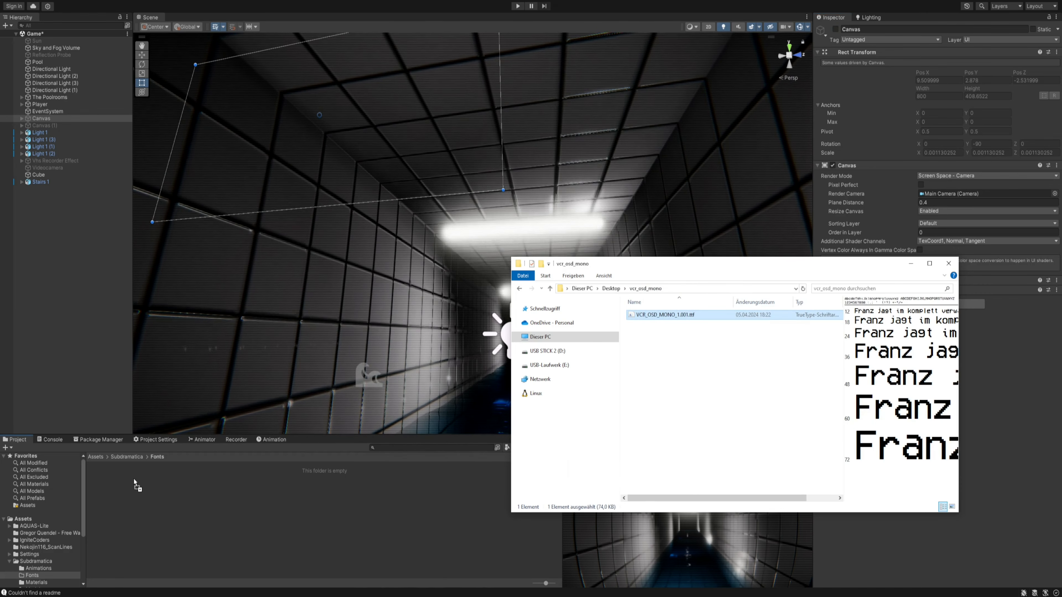
click(151, 487)
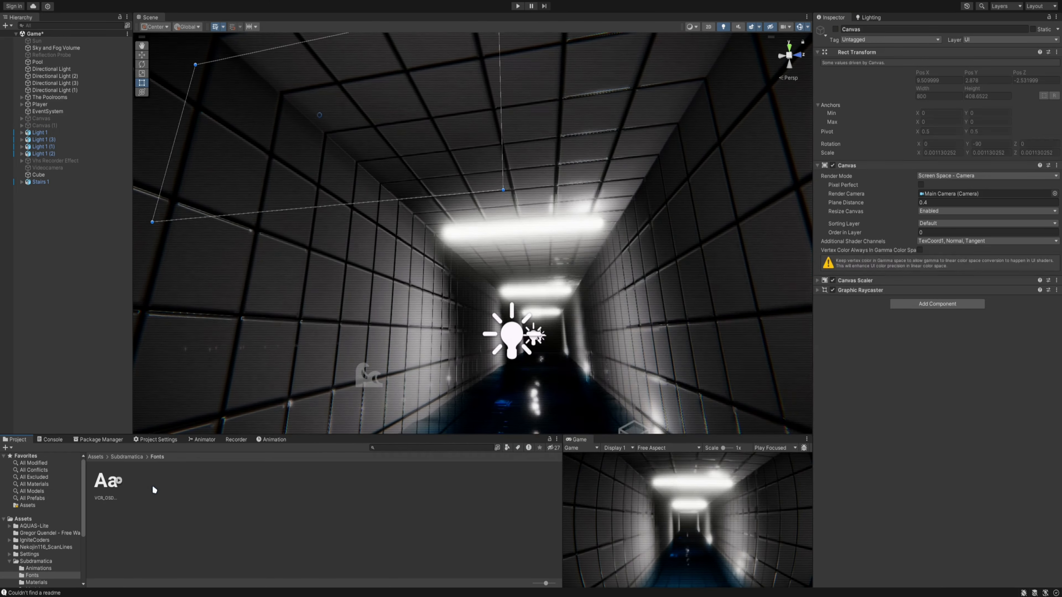
- Create a folder named "hello" inside the Subdramatica folder and open it
click(134, 456)
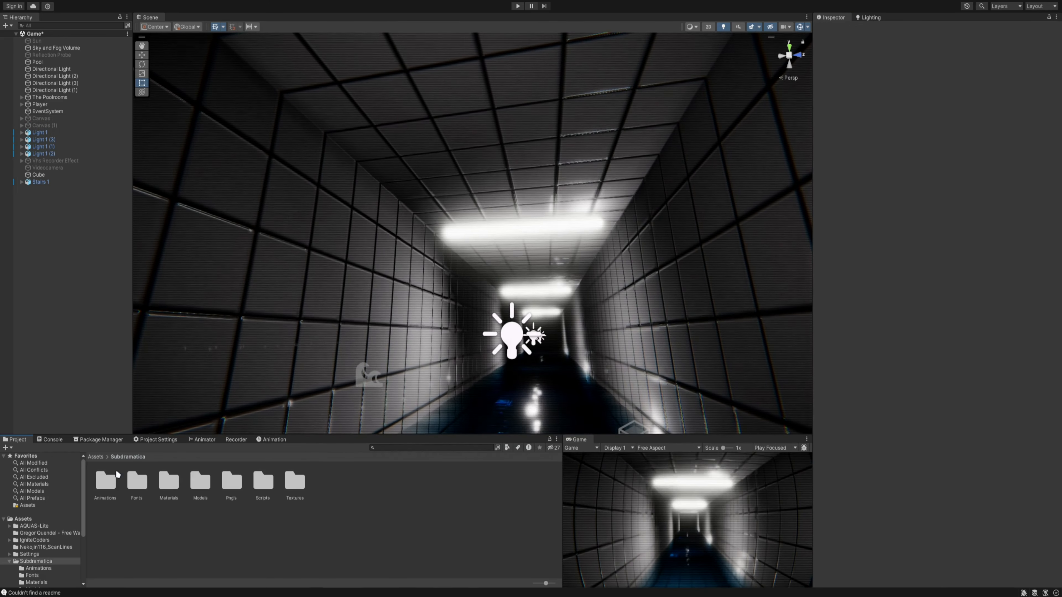
right_click(333, 487)
mouse_move(380, 247)
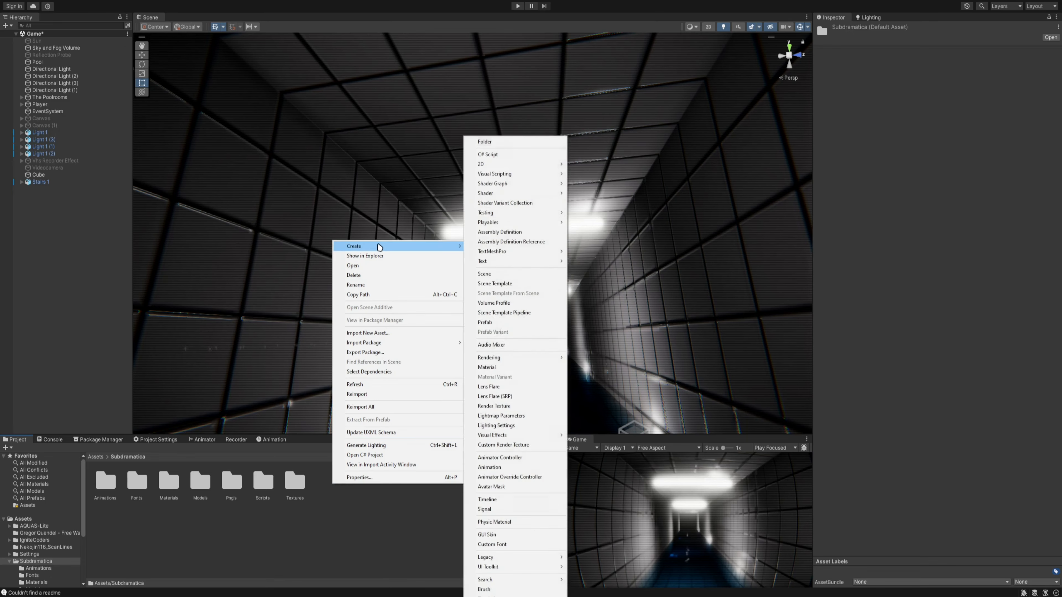
click(537, 144)
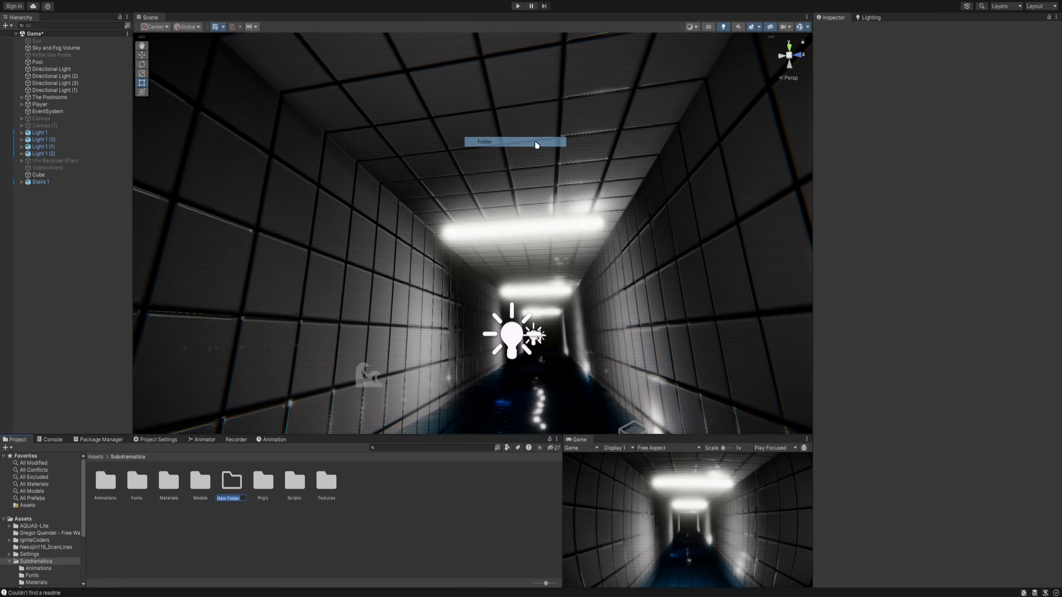
text(hello)
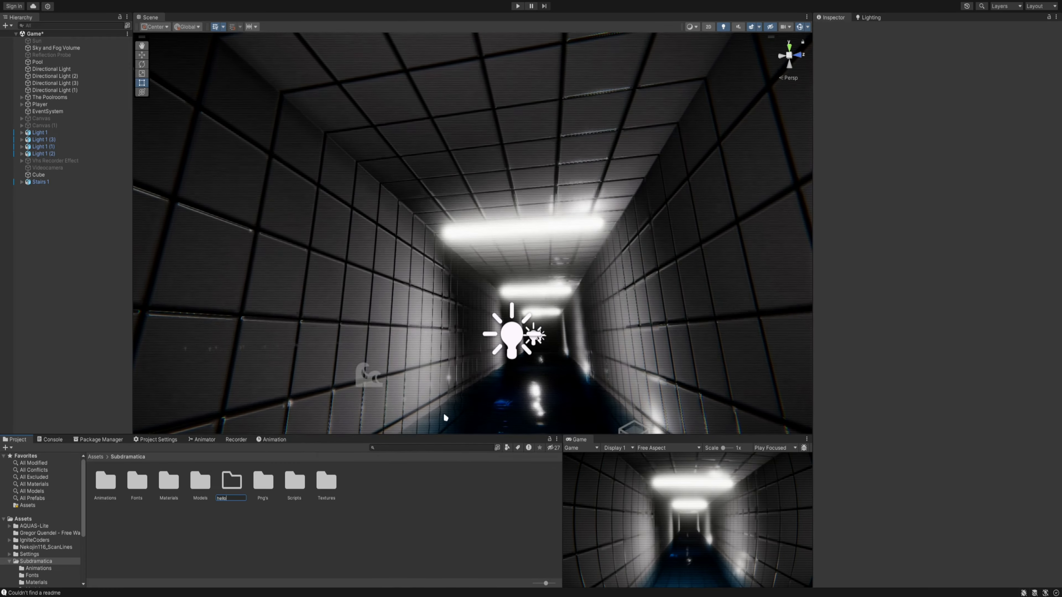
key(Return)
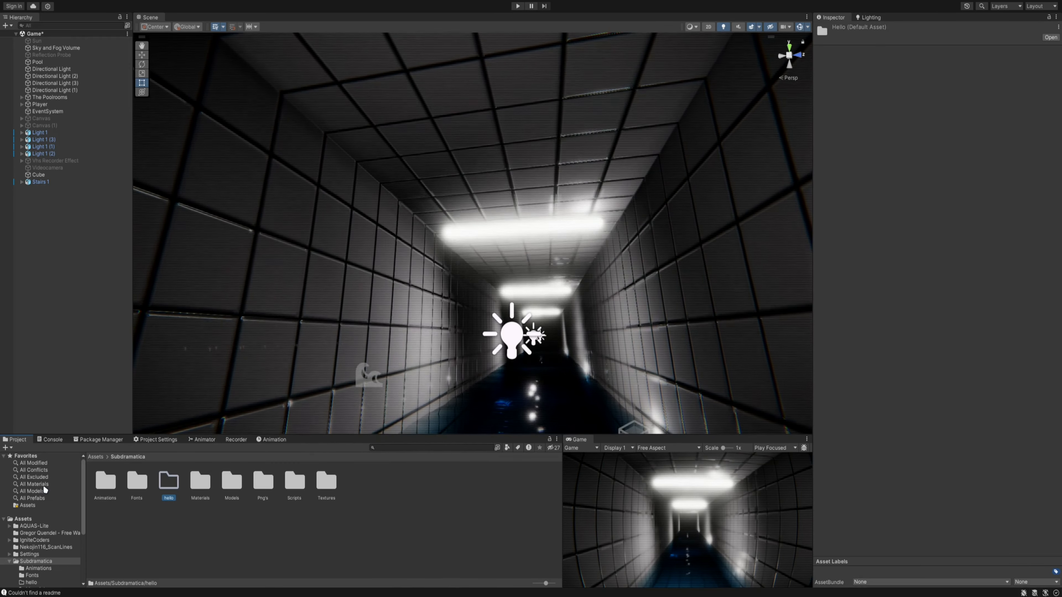
double_click(171, 485)
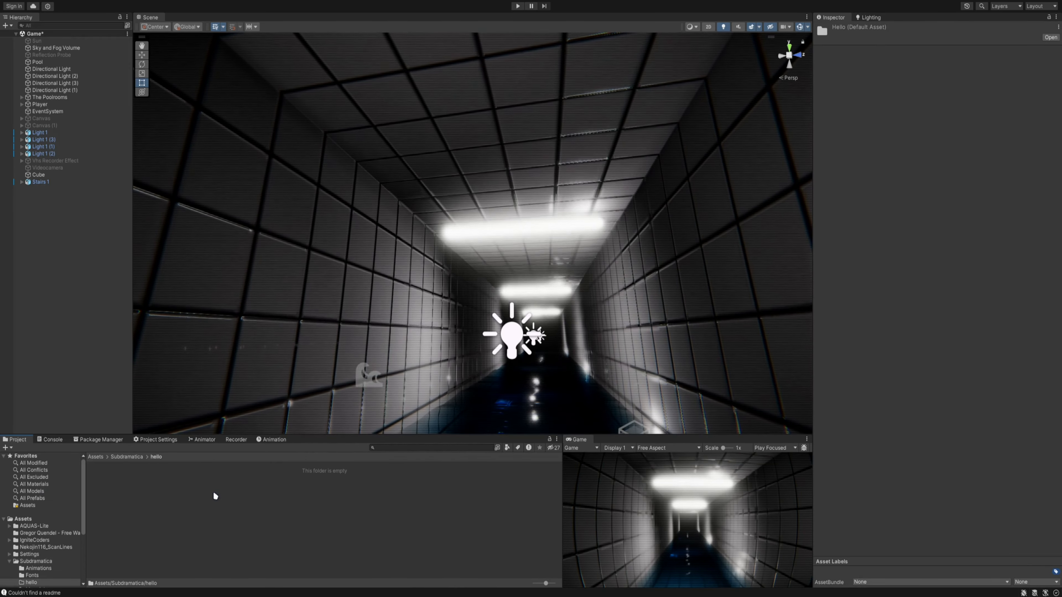
- Delete the "hello" folder from Subdramatica and return to the Fonts folder
click(125, 457)
key(Delete)
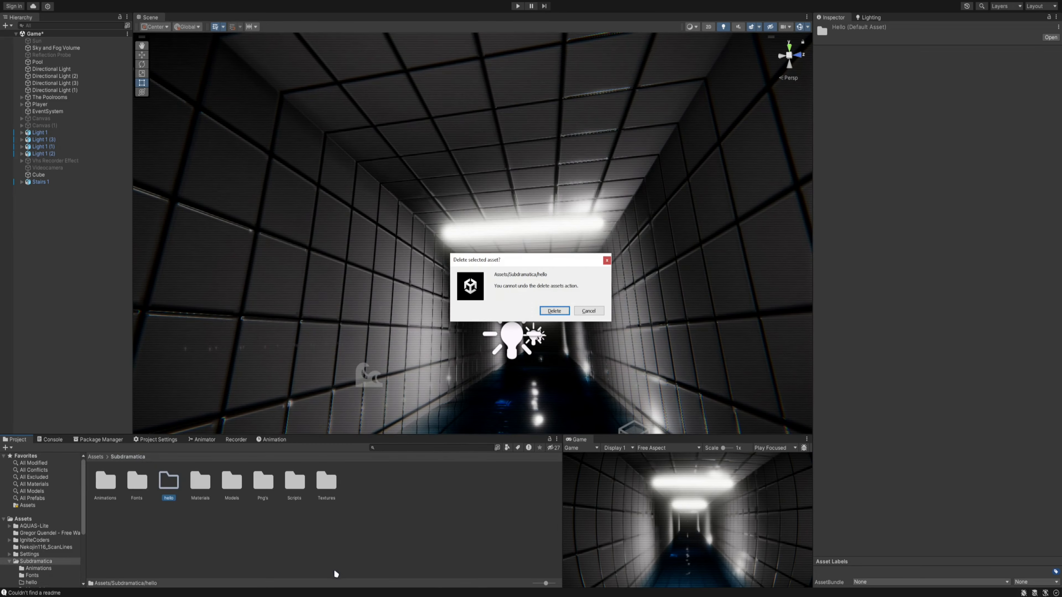
key(Return)
double_click(138, 483)
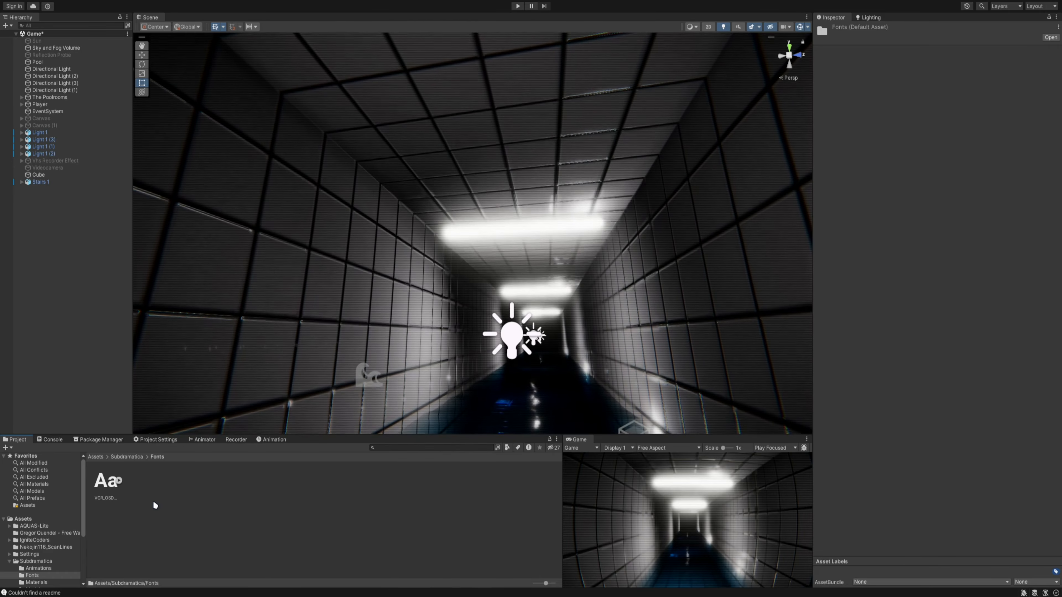
- Activate the Canvas (1) object and bring its whole Rec and date overlay into the scene view
right_drag(501, 298, 577, 348)
click(36, 127)
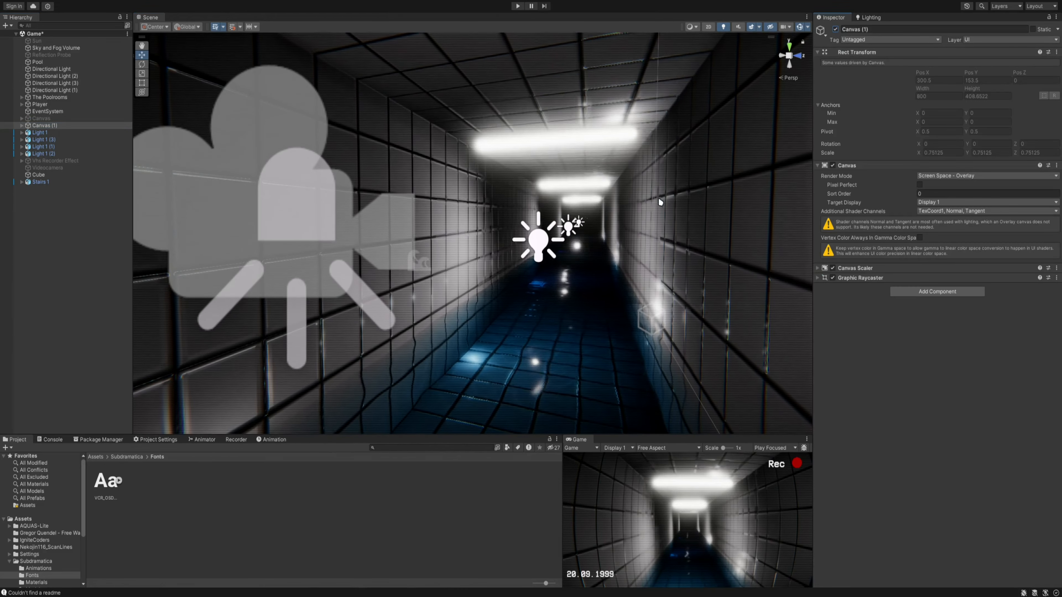
right_drag(660, 202, 435, 249)
- Add a legacy UI Text element to Canvas (1) and check it in the maximized Game view
right_click(46, 127)
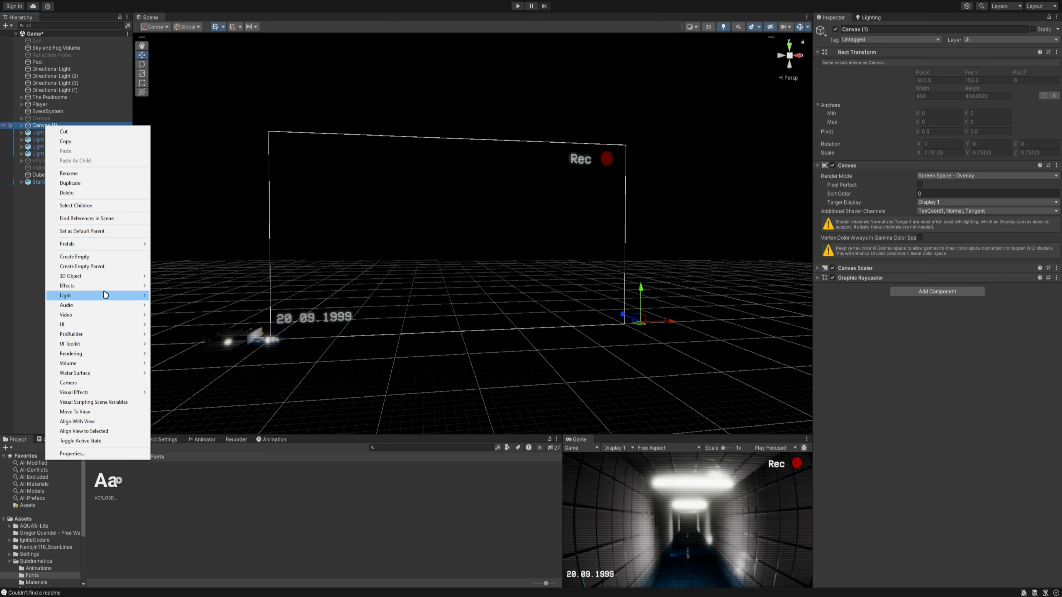
mouse_move(117, 327)
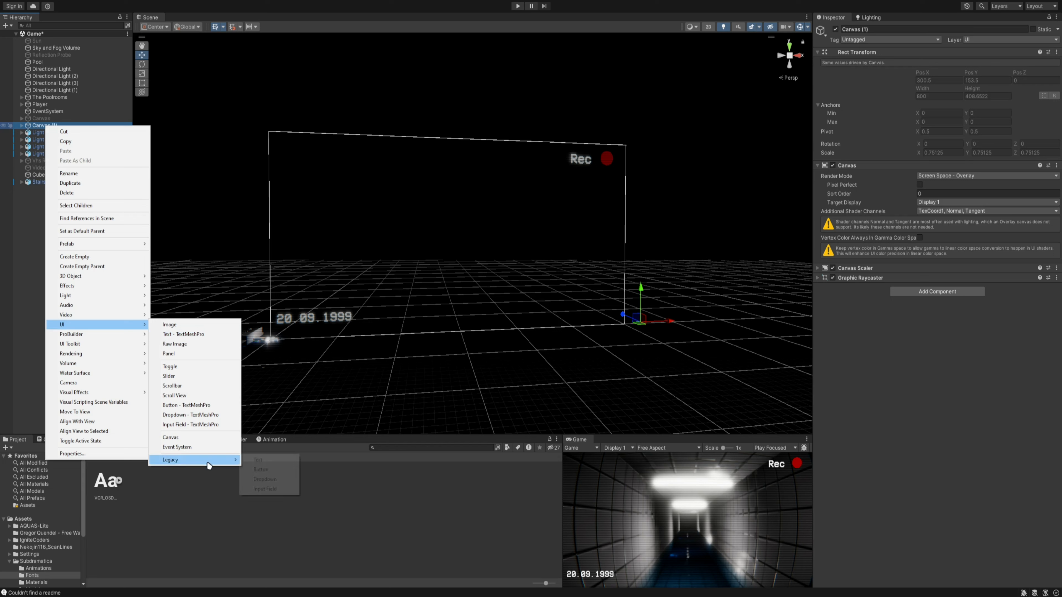
mouse_move(202, 462)
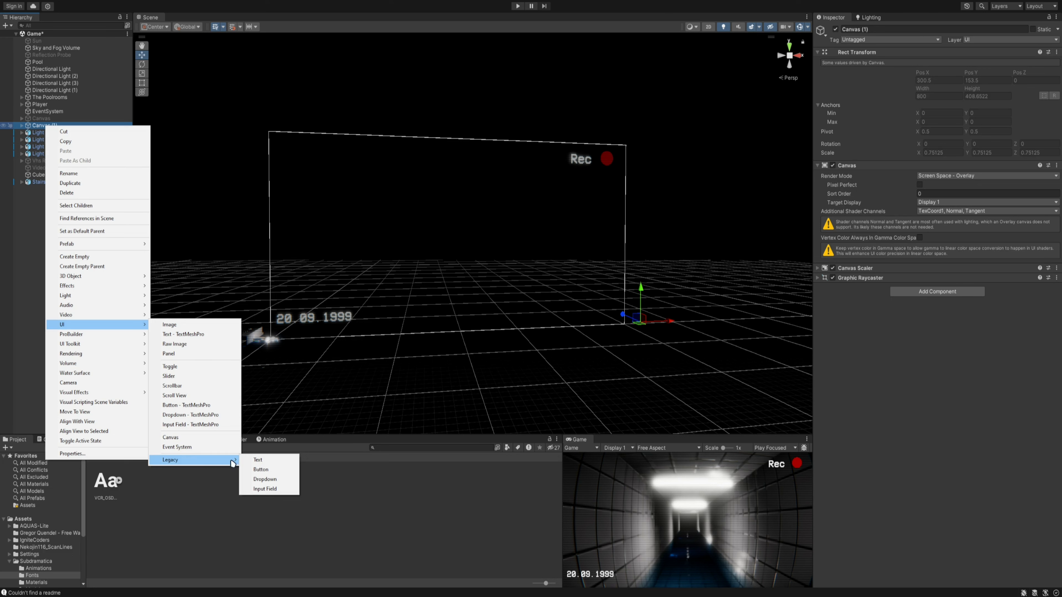
click(273, 466)
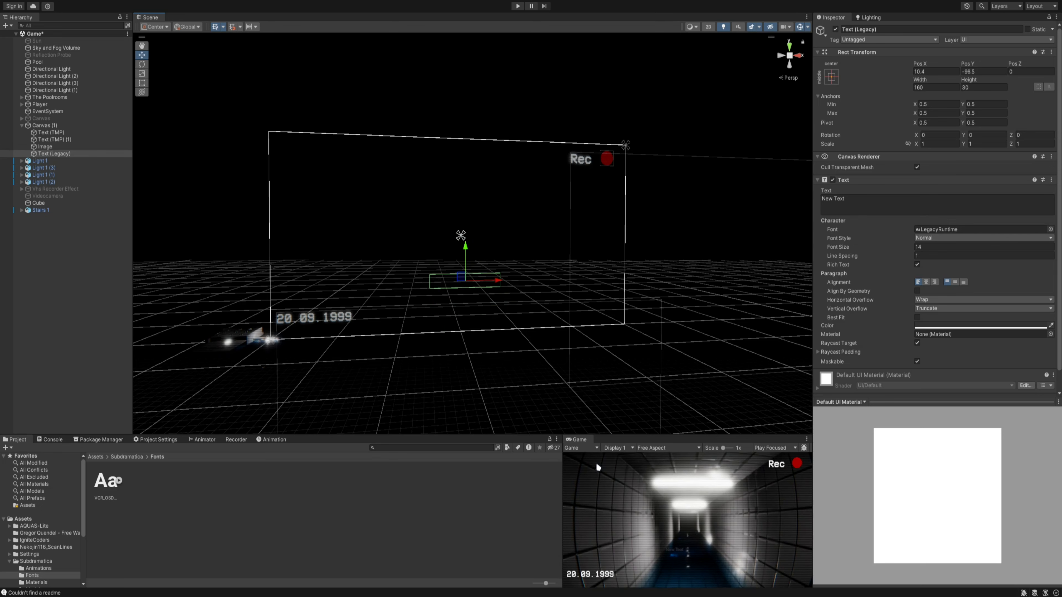
double_click(579, 441)
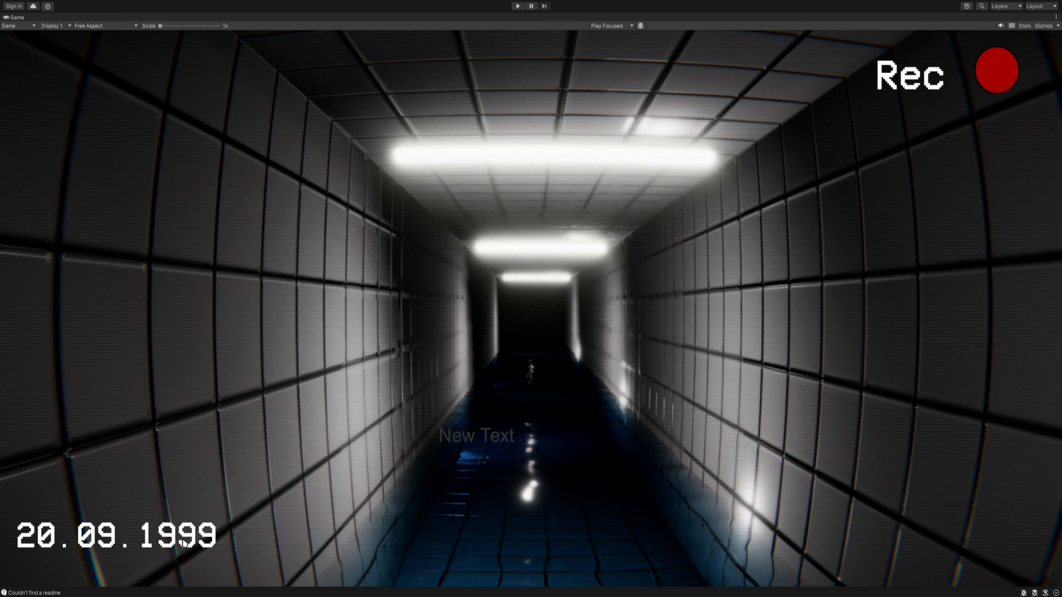
double_click(13, 19)
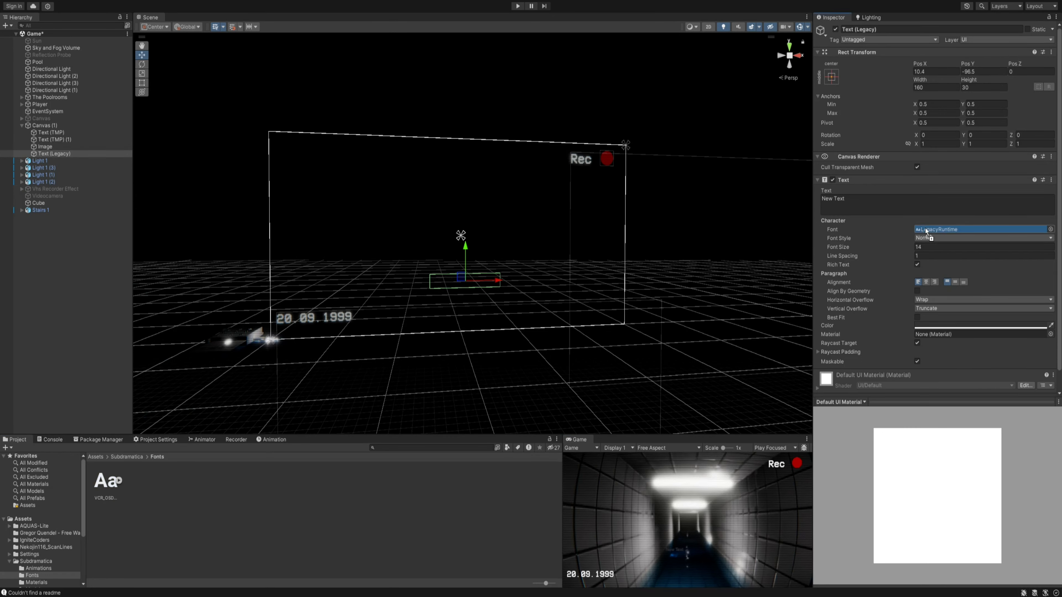
- Assign the imported VCR_OSD_MONO_1.001 font to the legacy text element
drag(926, 228, 925, 228)
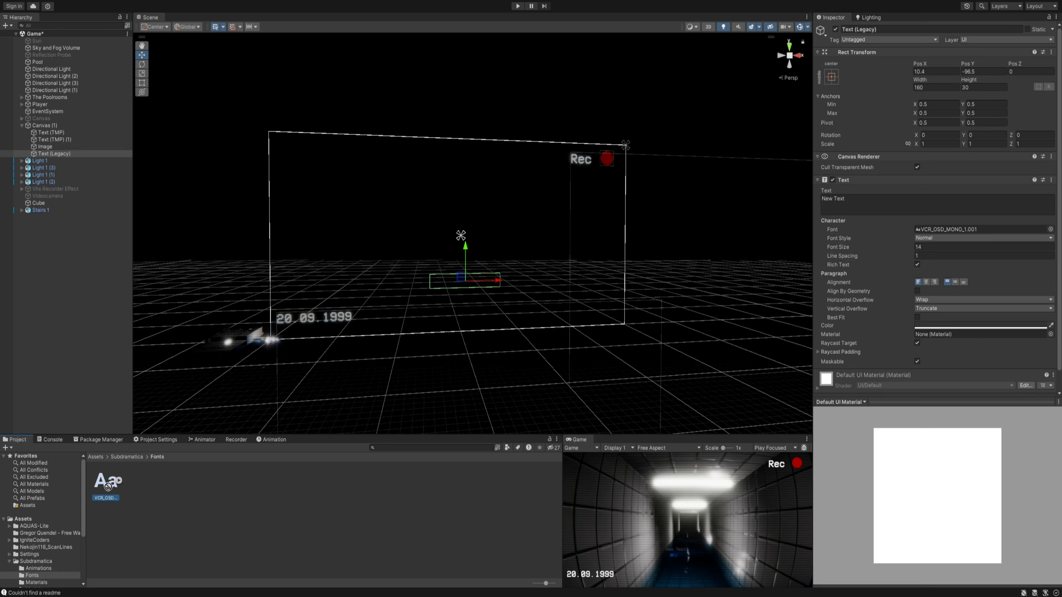
key(alt+Tab)
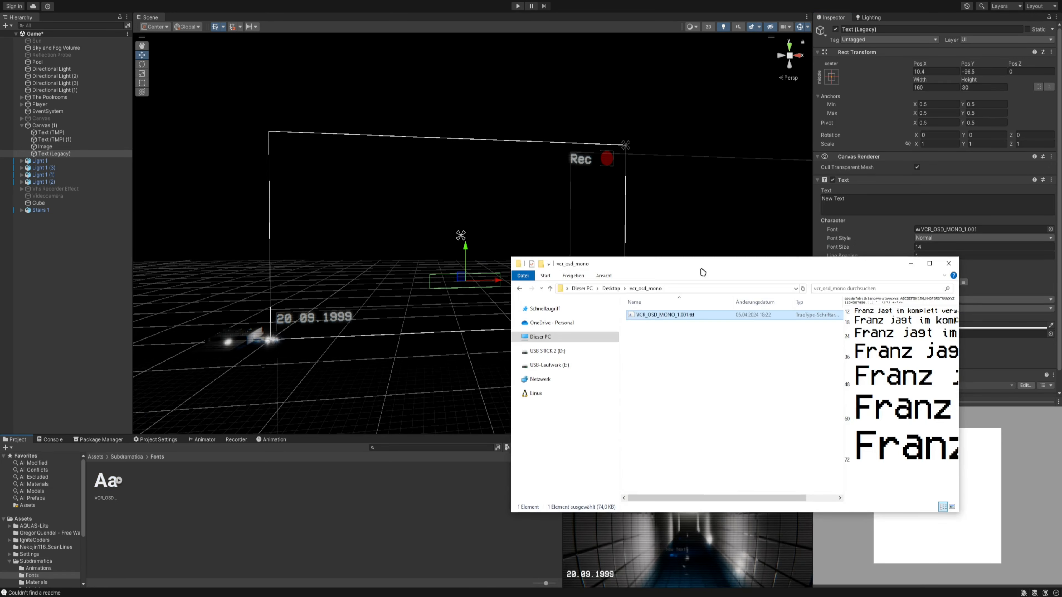
click(903, 267)
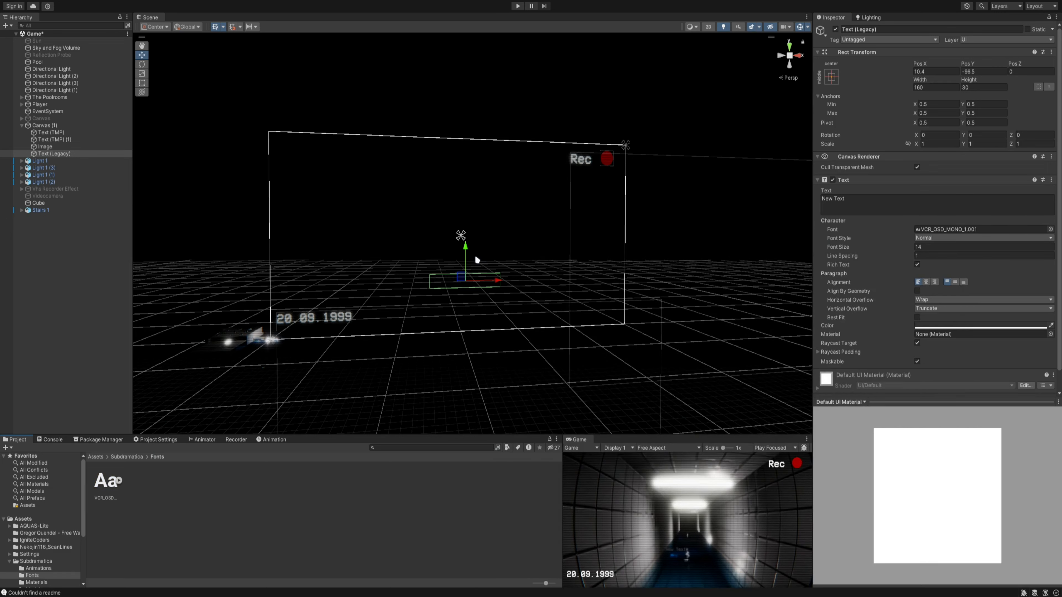
- Scale the legacy text element uniformly to about 0.97 and set its font size to 29
drag(466, 284, 565, 245)
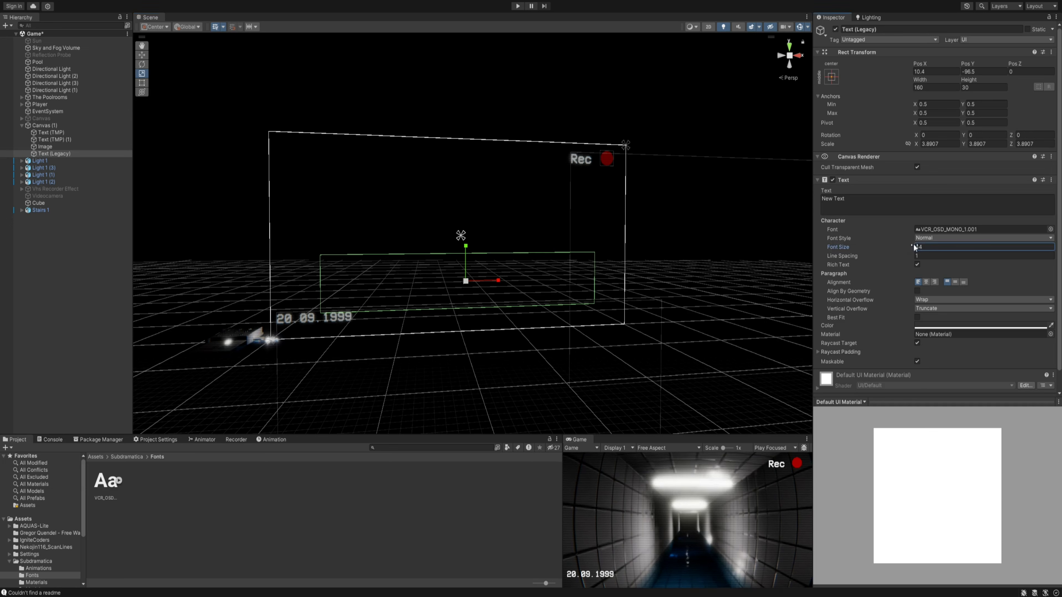
drag(468, 283, 445, 297)
drag(880, 248, 887, 247)
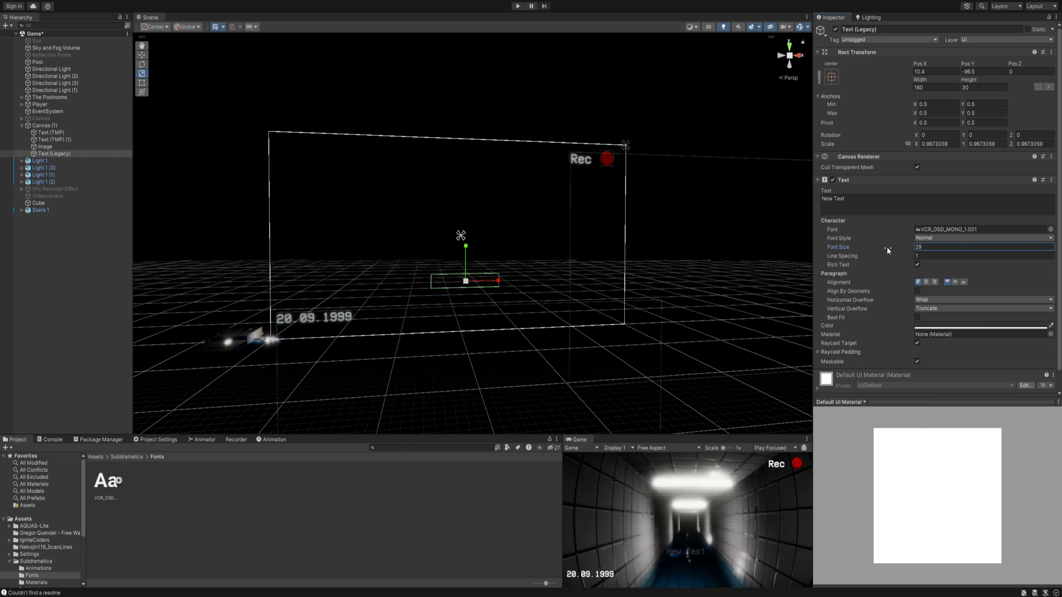
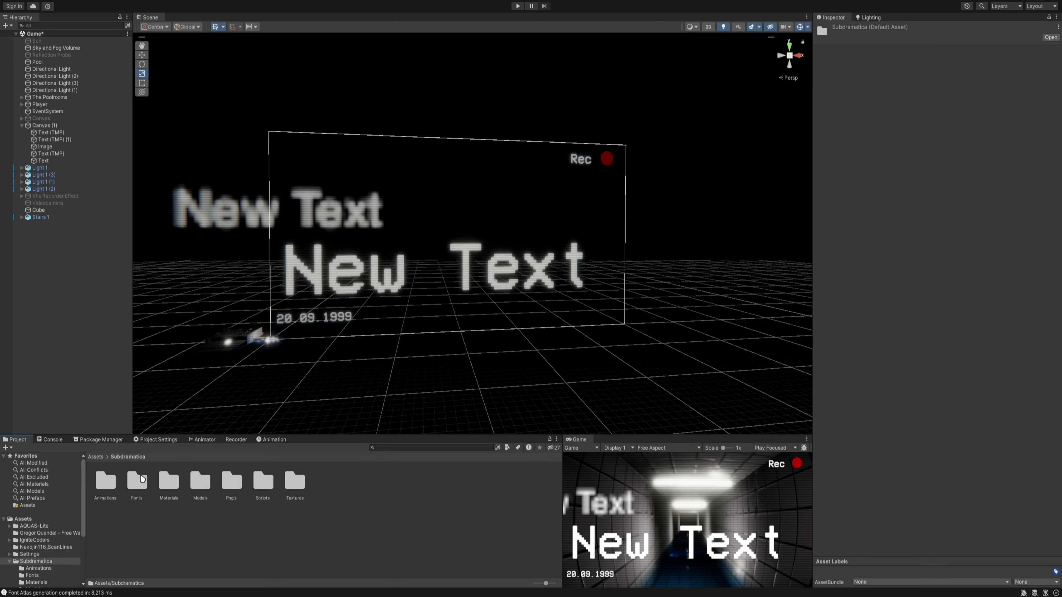
- Assign the VCR_OSD_MONO_1.001 font from the Fonts folder to the legacy Text element
double_click(138, 480)
click(315, 222)
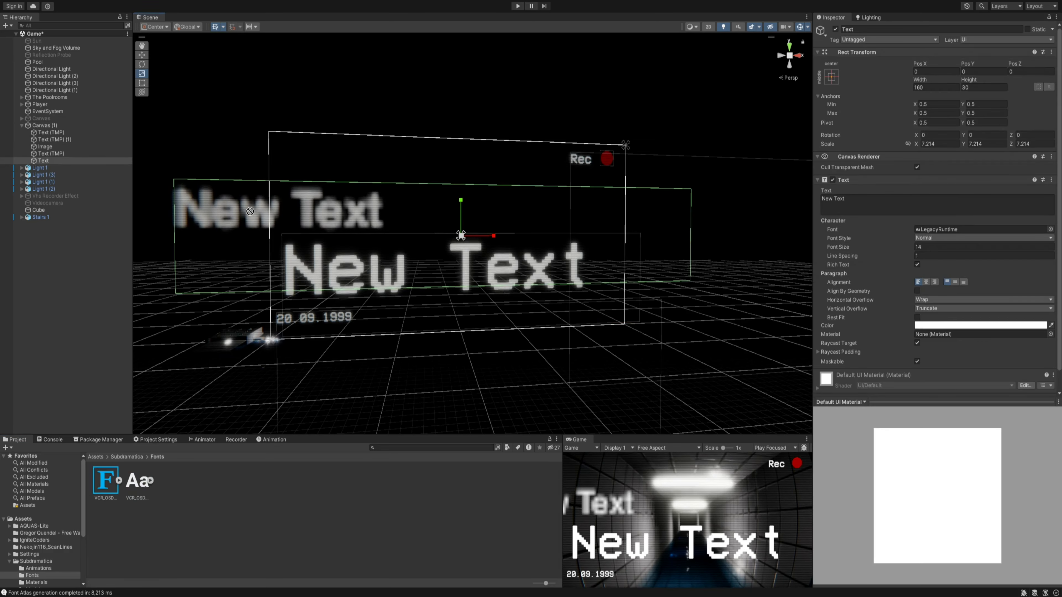
drag(965, 224, 962, 229)
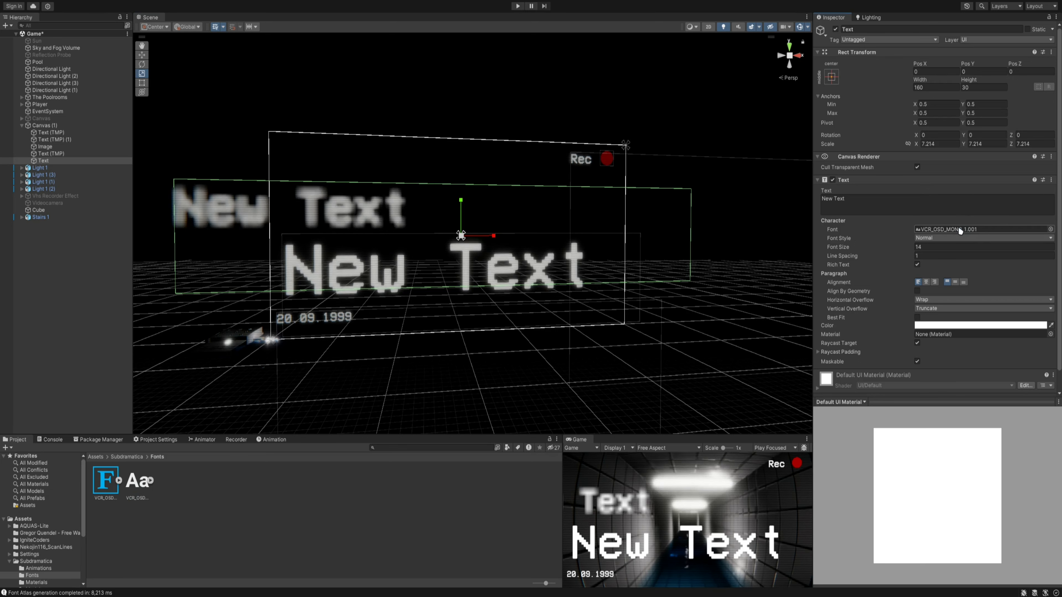
- Set the legacy text's font size to 34, scale it to about 4.15 and place it just above the other New Text
drag(890, 247, 901, 249)
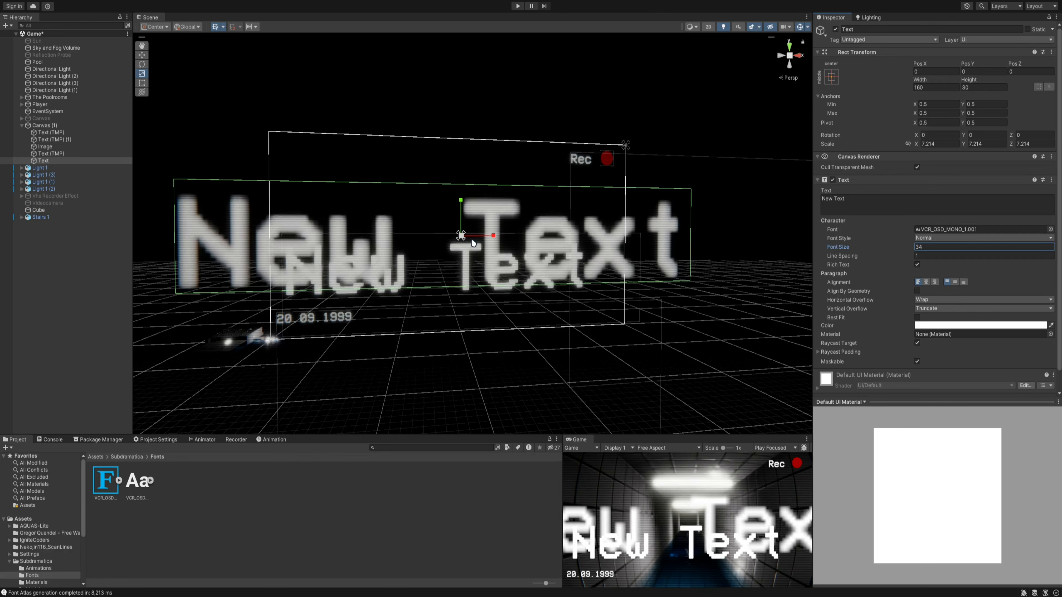
drag(462, 236, 446, 210)
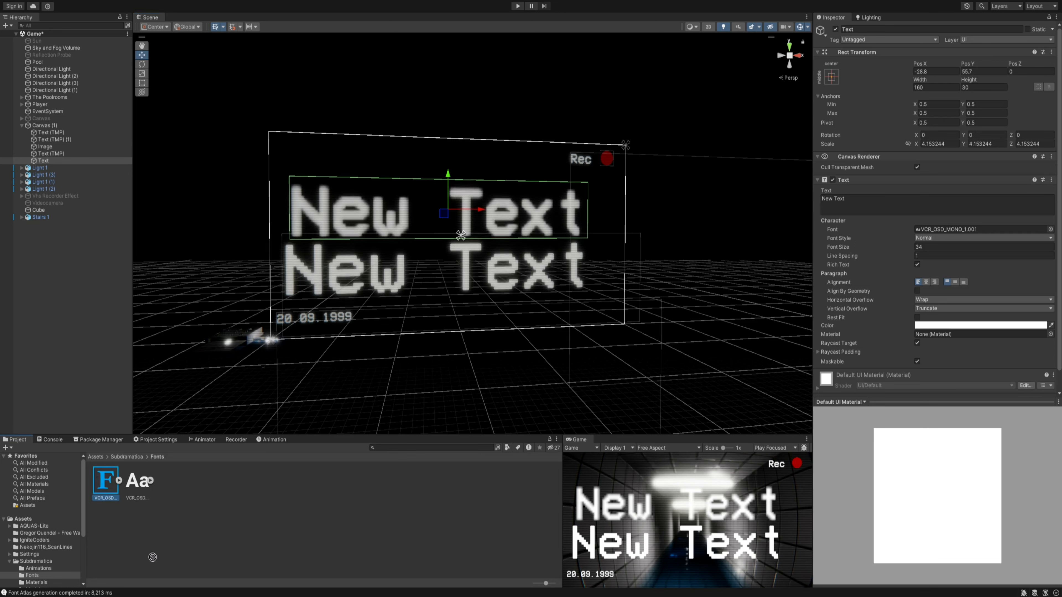
- Expand the VCR_OSD_MONO_1 font asset and examine its material from different angles in the preview
click(119, 481)
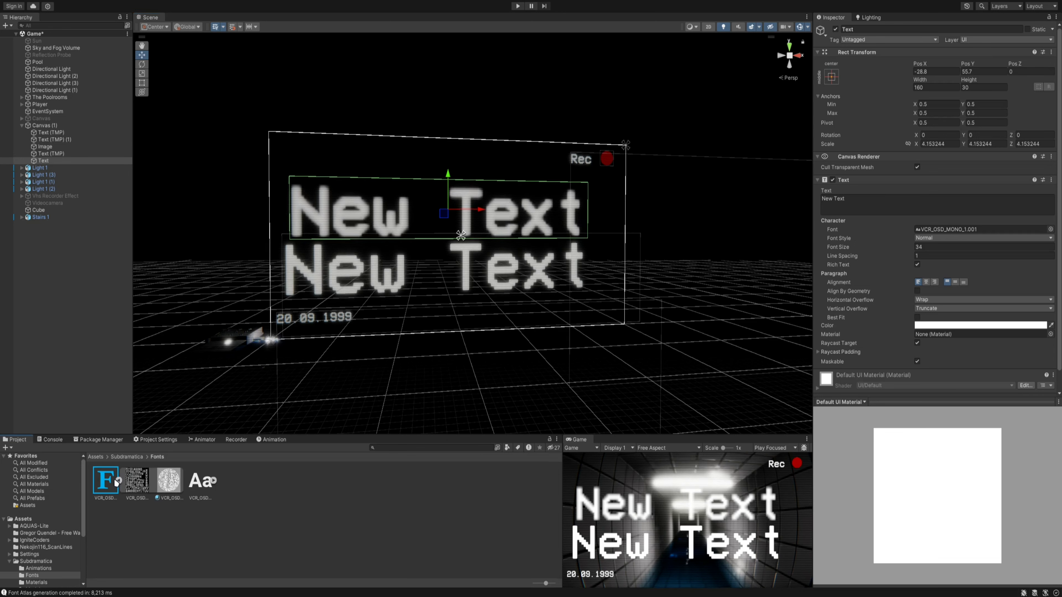
click(105, 481)
click(118, 481)
click(119, 481)
click(164, 484)
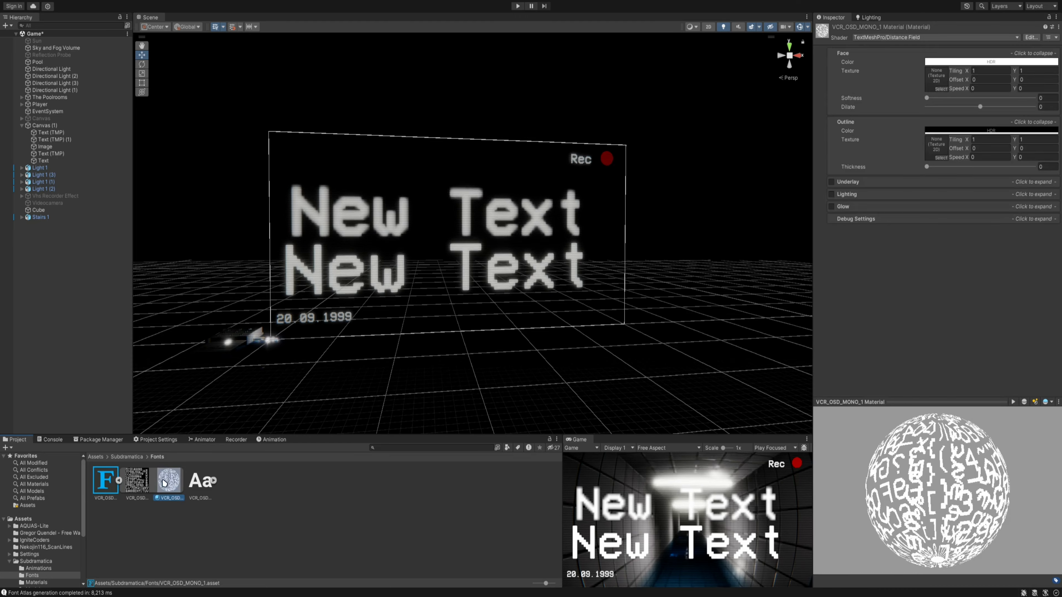
drag(883, 475, 1028, 476)
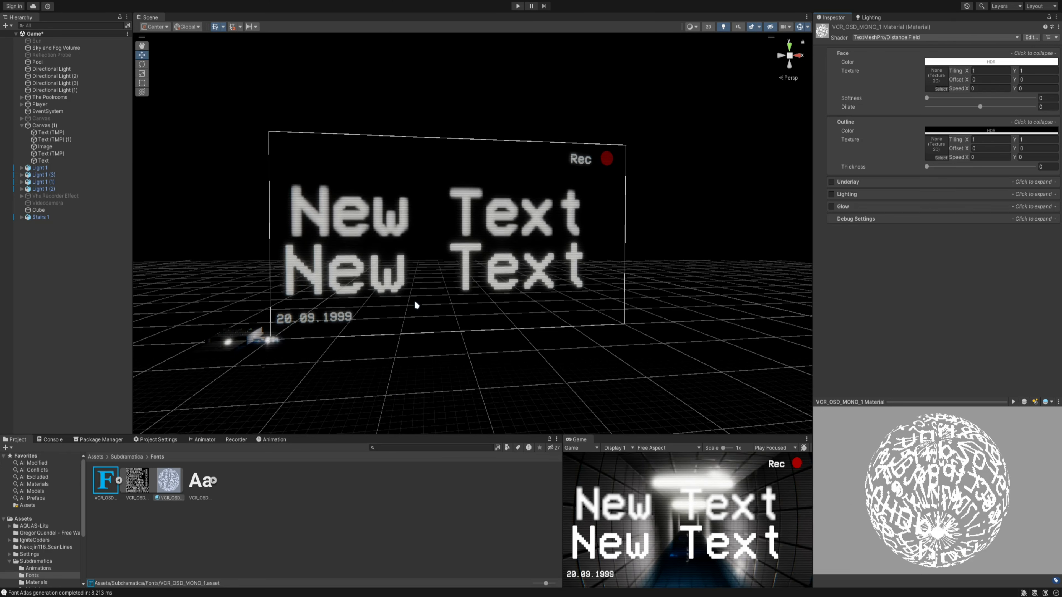
- Deactivate the Canvas (1) overlay object and collapse its children in the hierarchy
mouse_move(593, 238)
right_down()
mouse_move(572, 235)
mouse_move(581, 237)
right_up()
key(w)
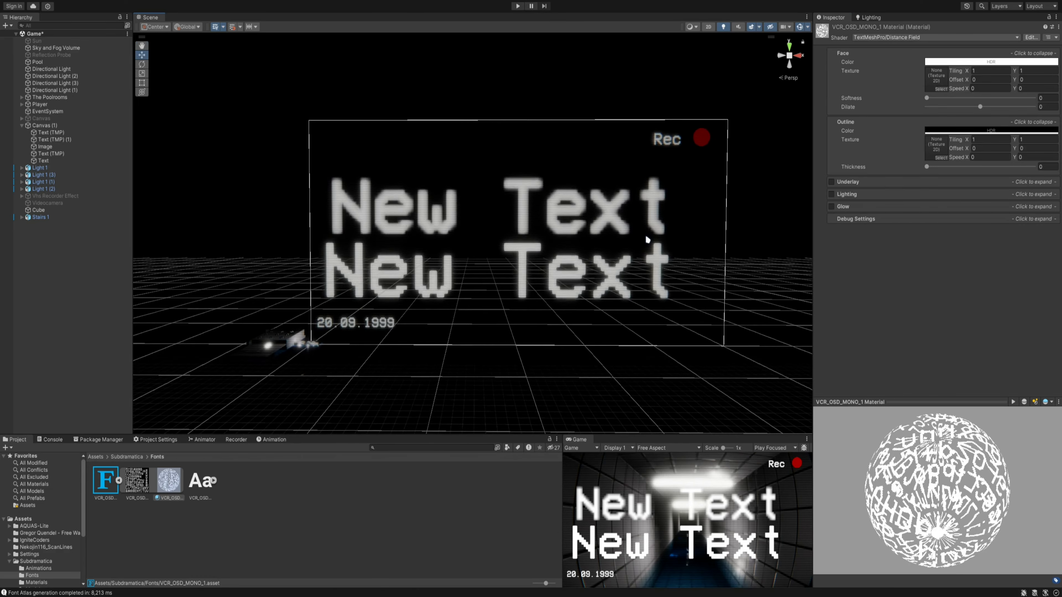
right_drag(647, 240, 507, 328)
key(w)
right_drag(476, 283, 629, 231)
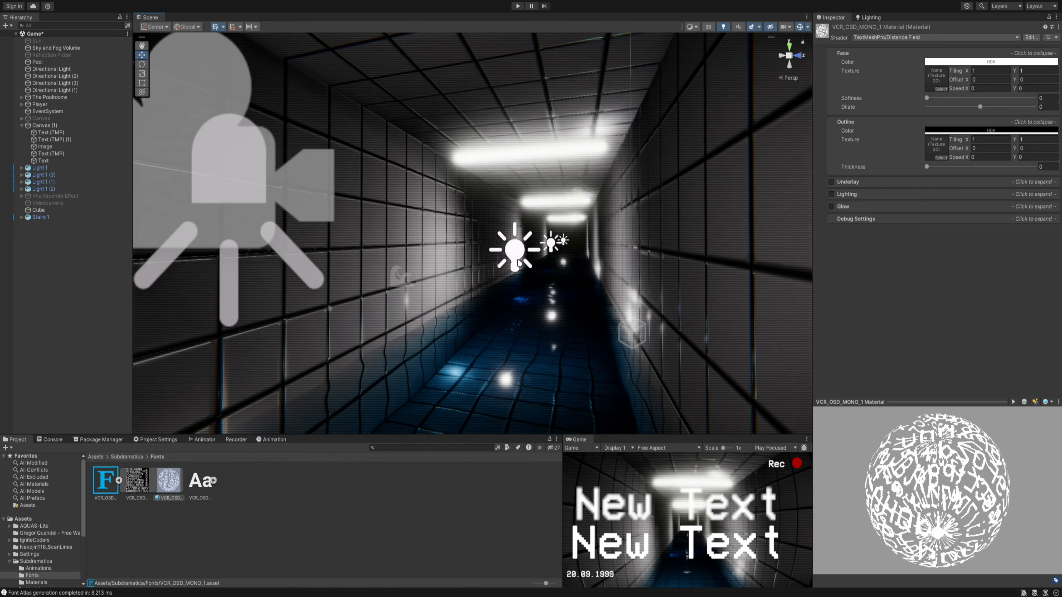
right_drag(453, 267, 522, 270)
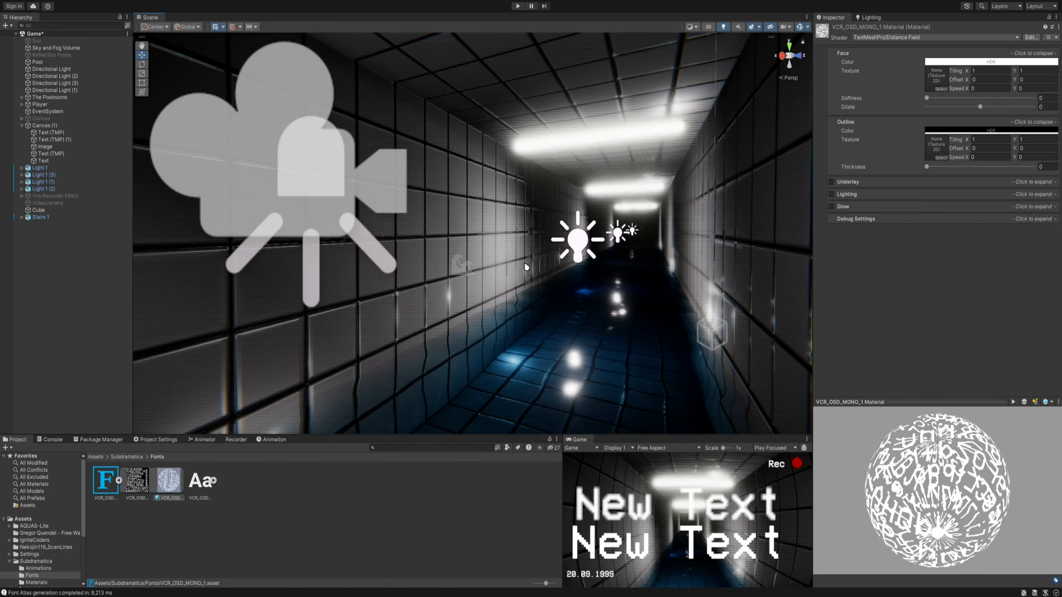
click(75, 125)
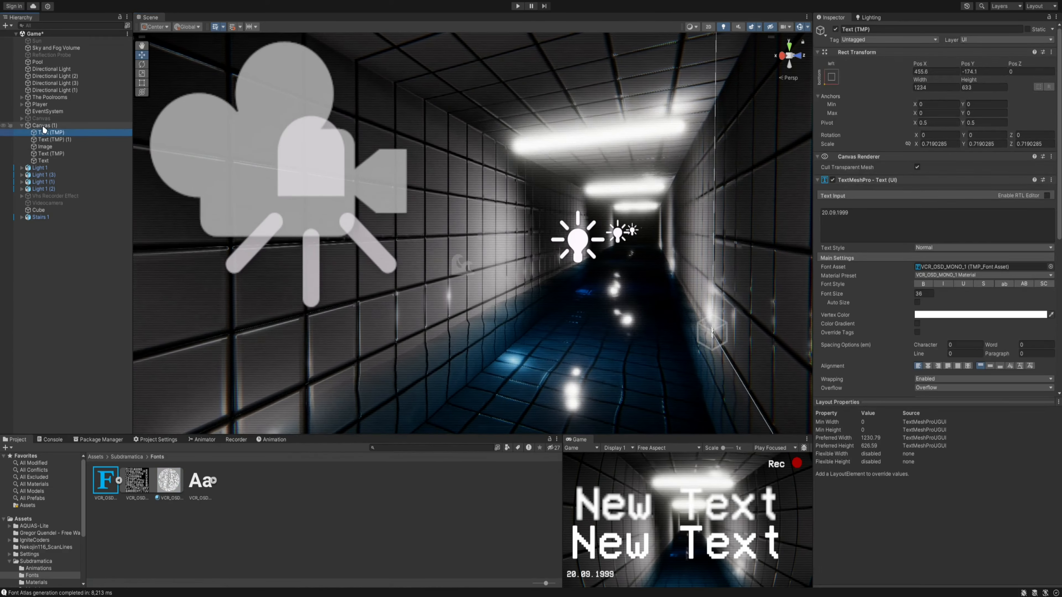
click(836, 29)
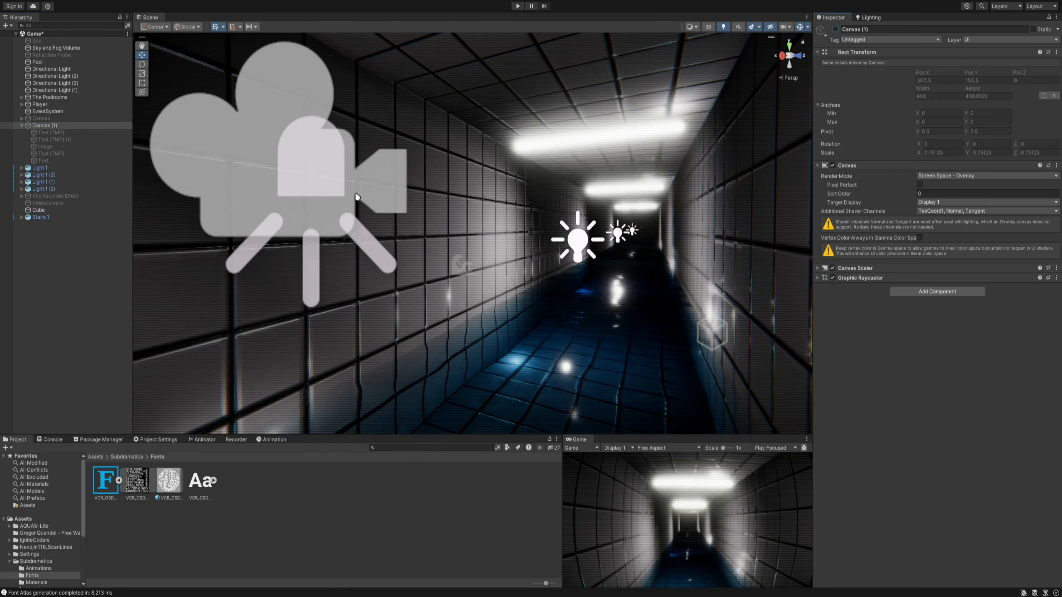
click(21, 126)
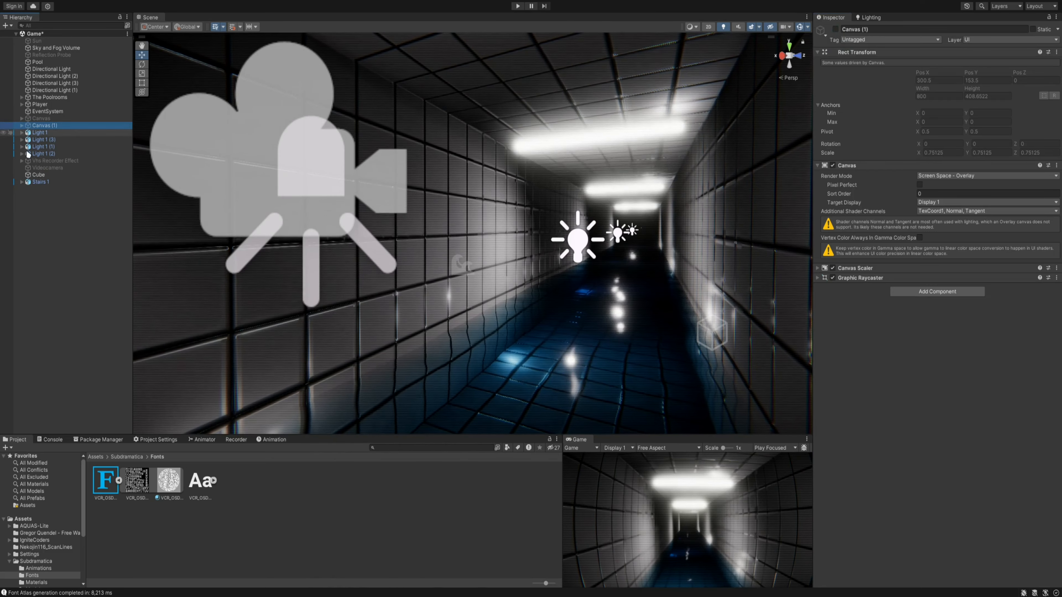
- Create a new UI Canvas at the root of the scene
right_click(57, 218)
click(26, 235)
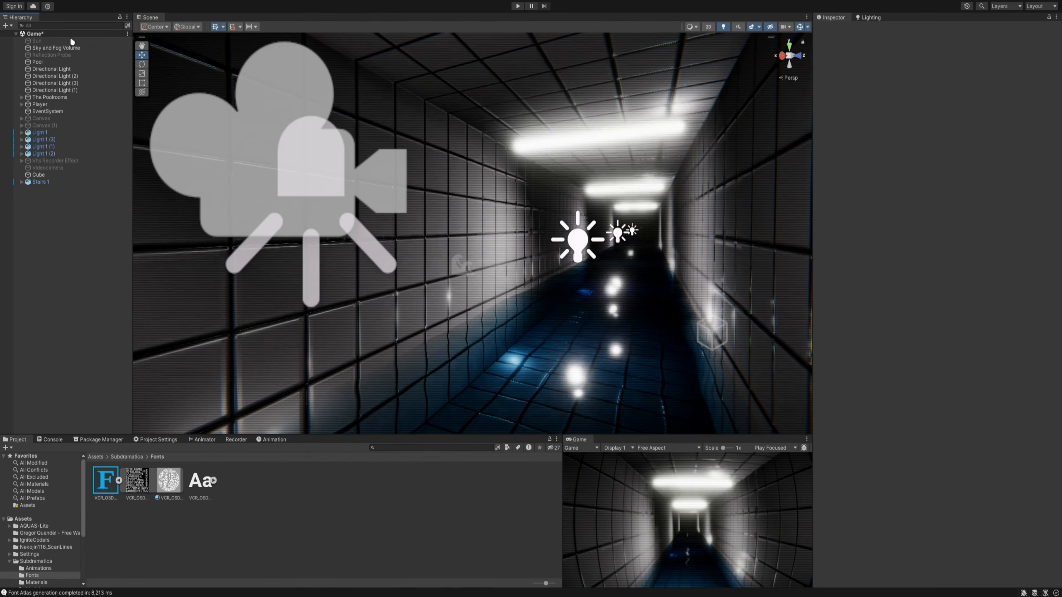
right_click(30, 242)
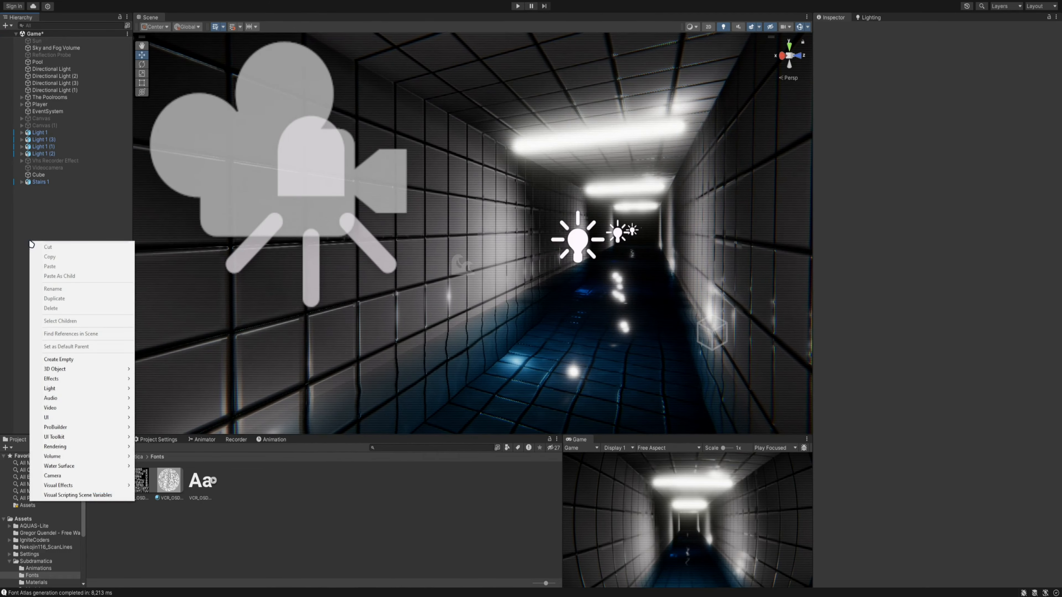
mouse_move(82, 417)
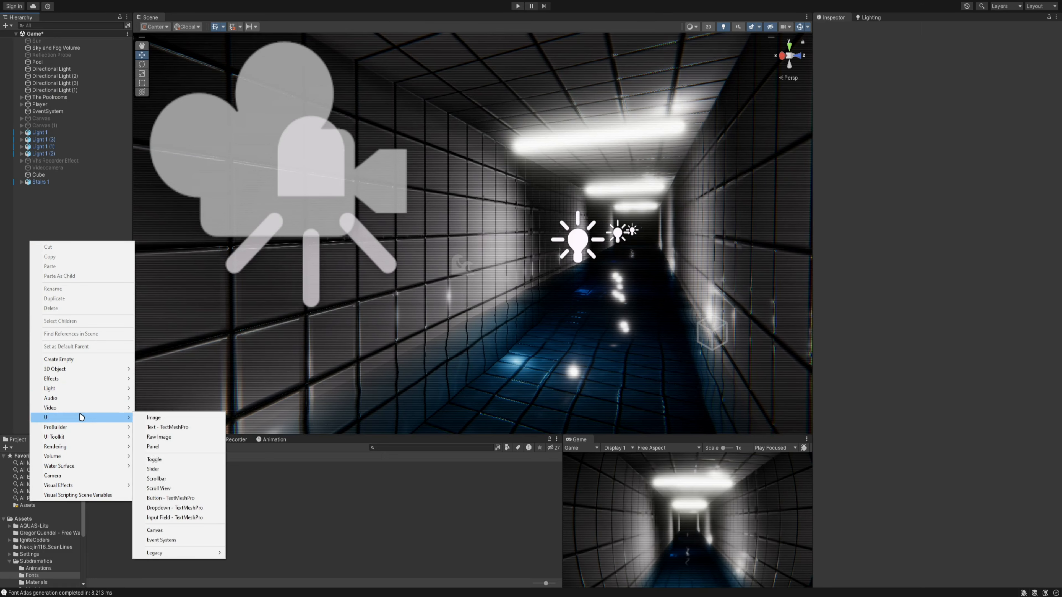
click(166, 531)
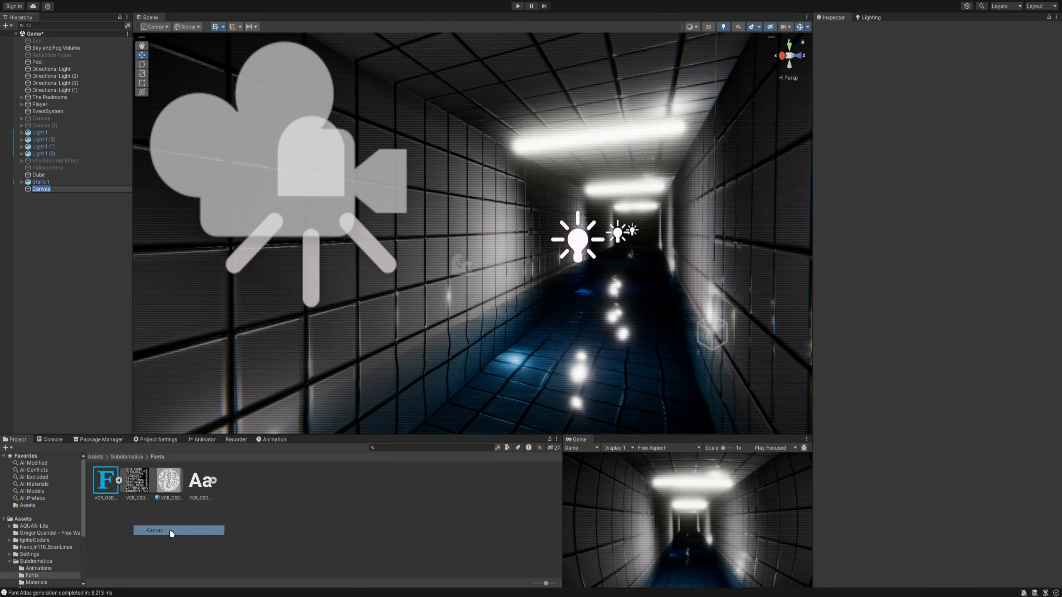
- Examine the new Canvas's outline while resizing the Game view, and check its Canvas Scaler and Graphic Raycaster settings
double_click(41, 189)
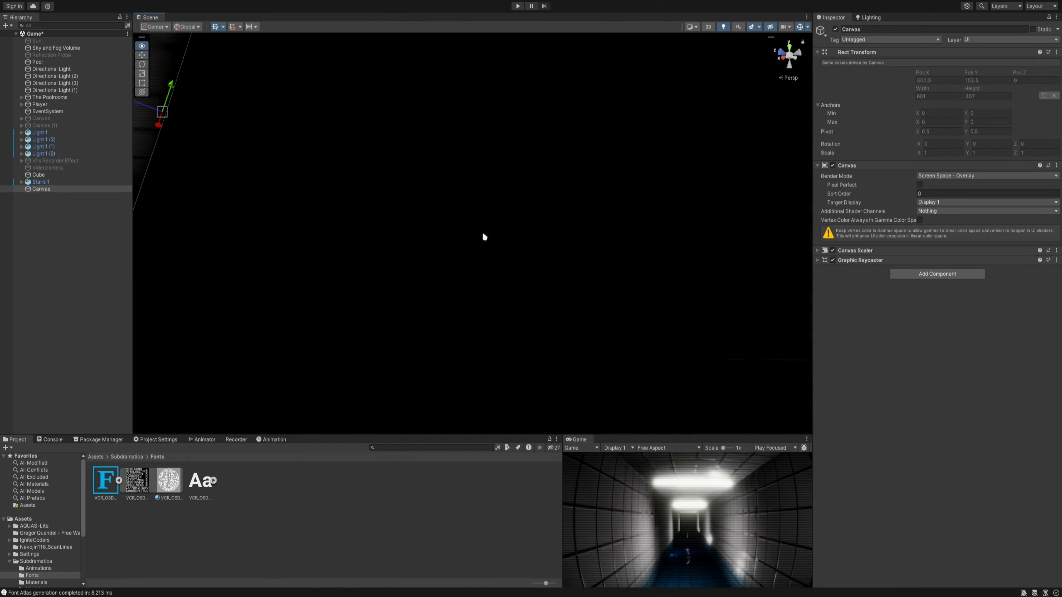
right_drag(484, 237, 494, 200)
key(f)
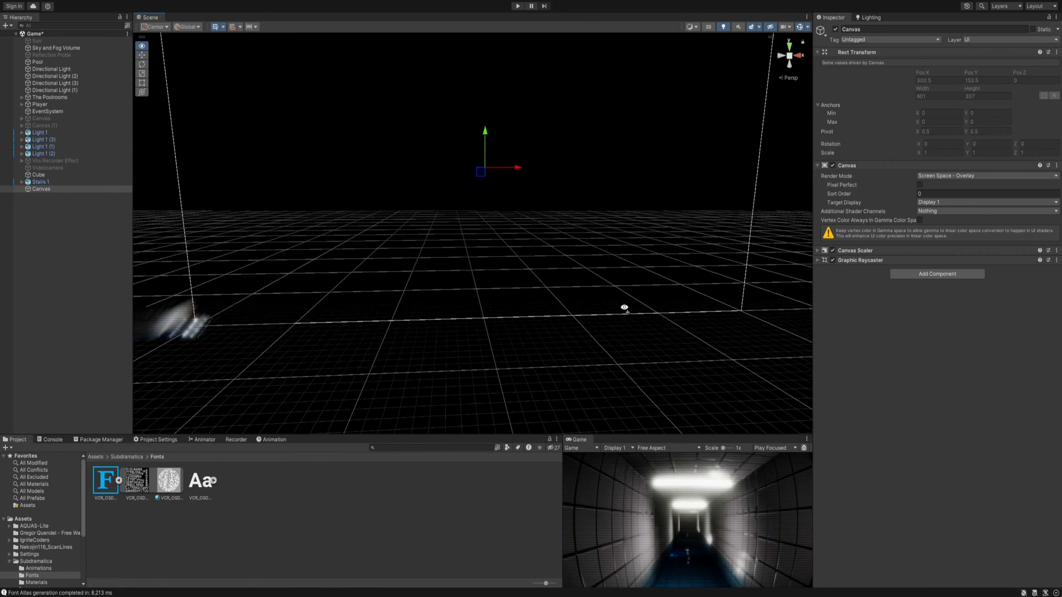
drag(598, 433, 600, 267)
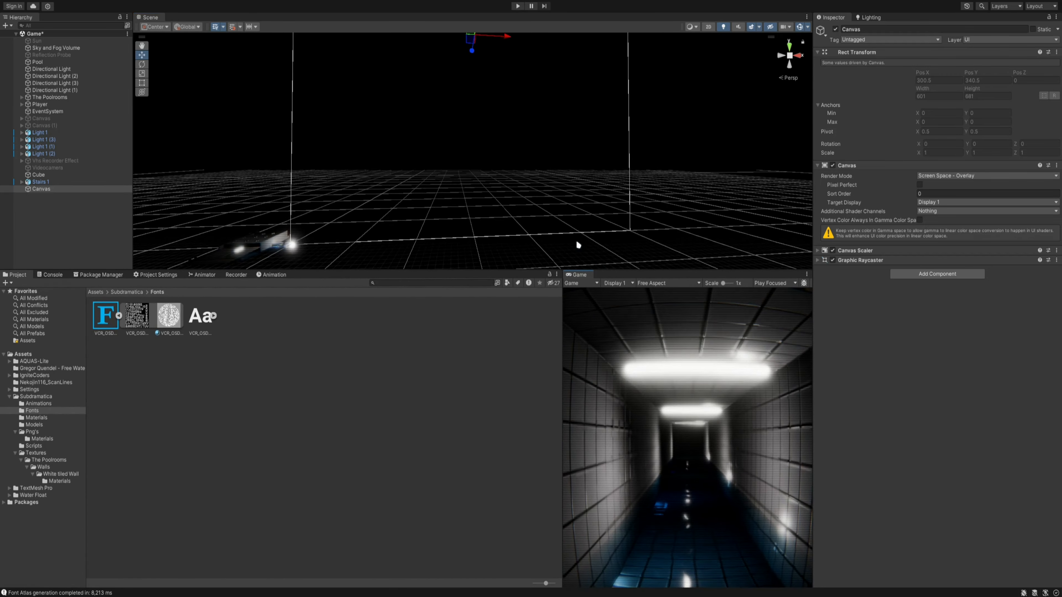
mouse_move(564, 180)
right_down()
mouse_move(555, 93)
mouse_move(565, 174)
right_up()
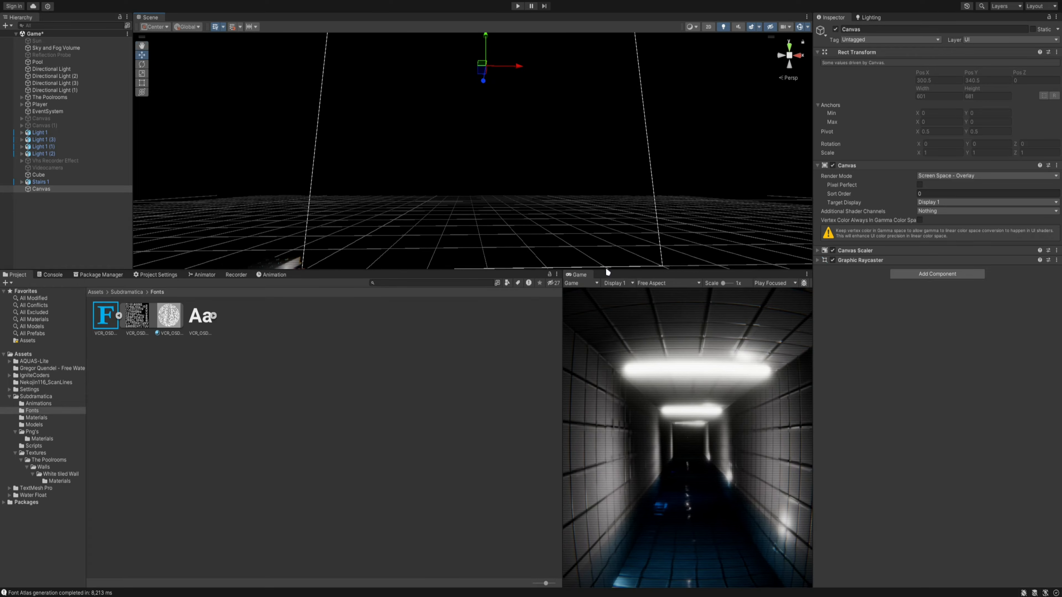
drag(647, 270, 612, 434)
right_drag(498, 296, 486, 317)
click(818, 251)
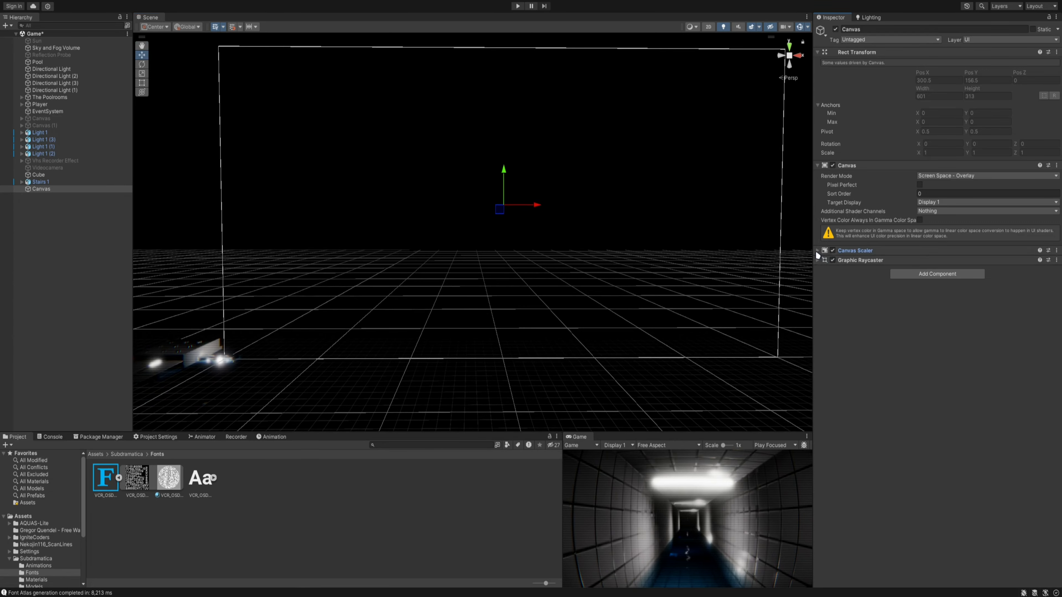
click(818, 295)
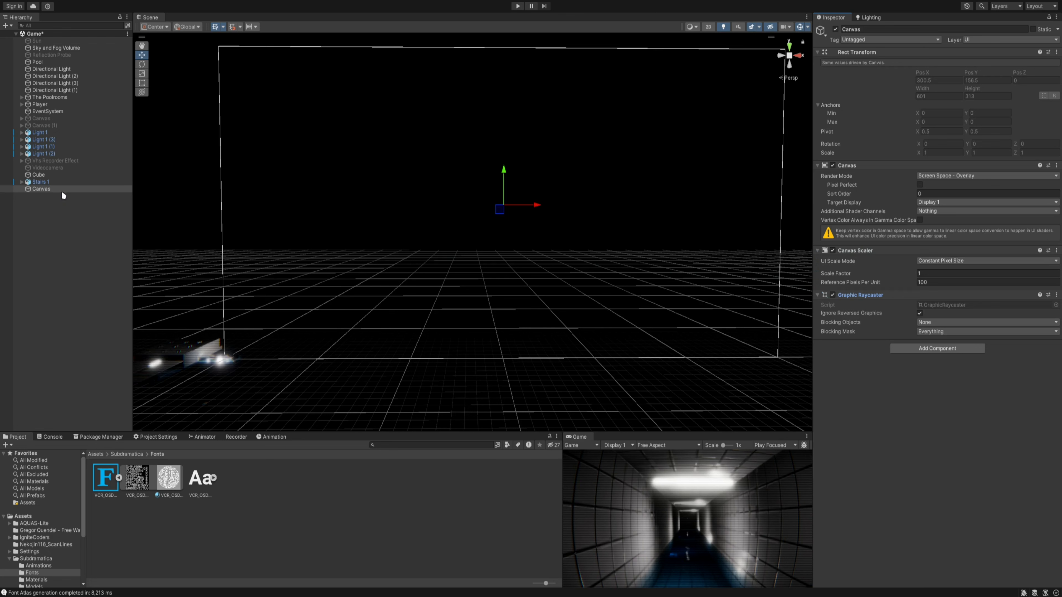
- Add a TextMeshPro text element as a child of the new Canvas
click(42, 190)
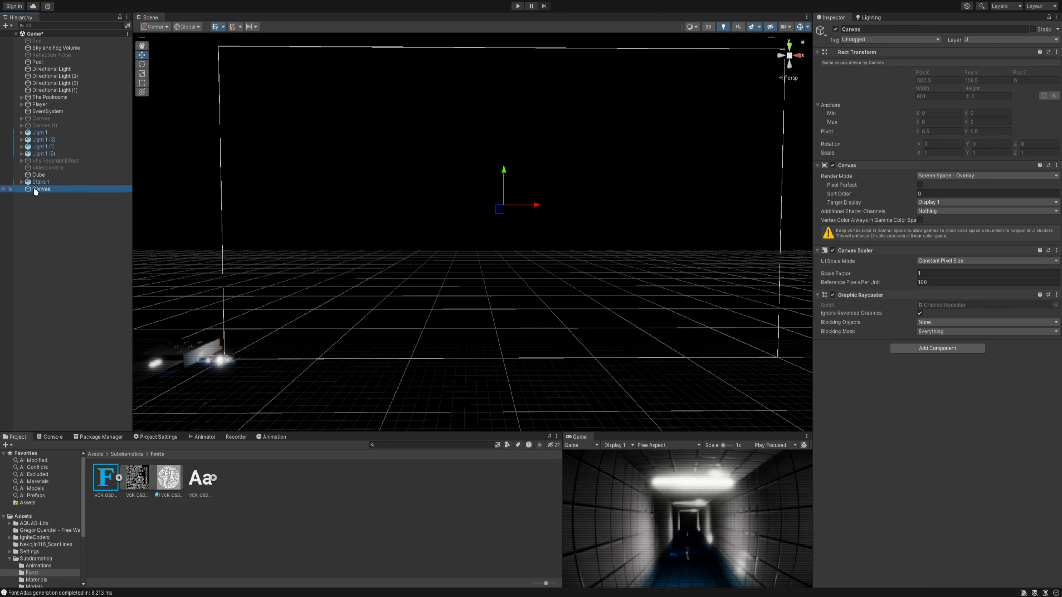
right_click(42, 189)
mouse_move(90, 388)
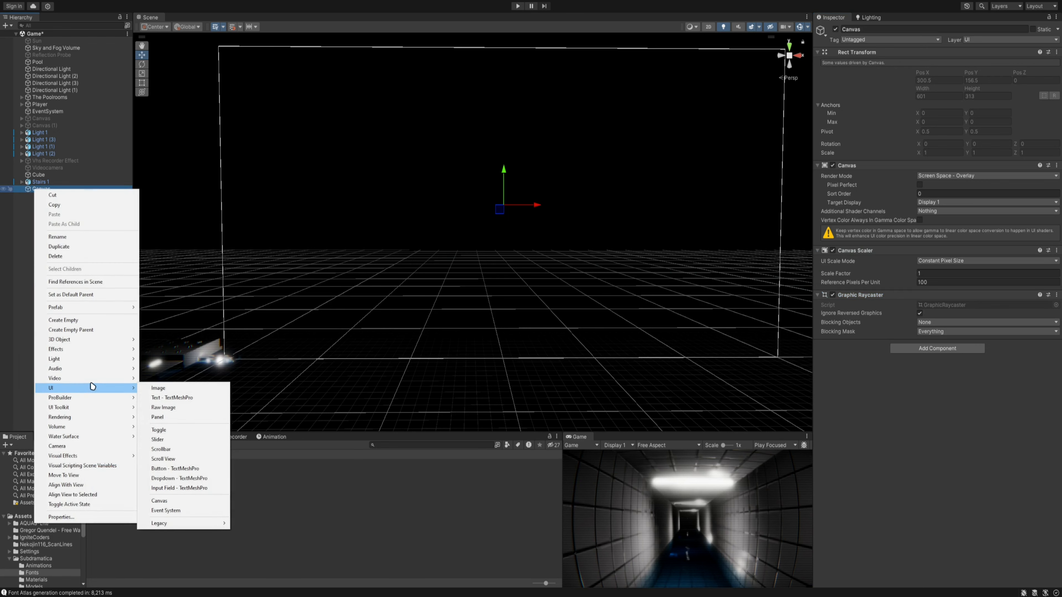
click(164, 404)
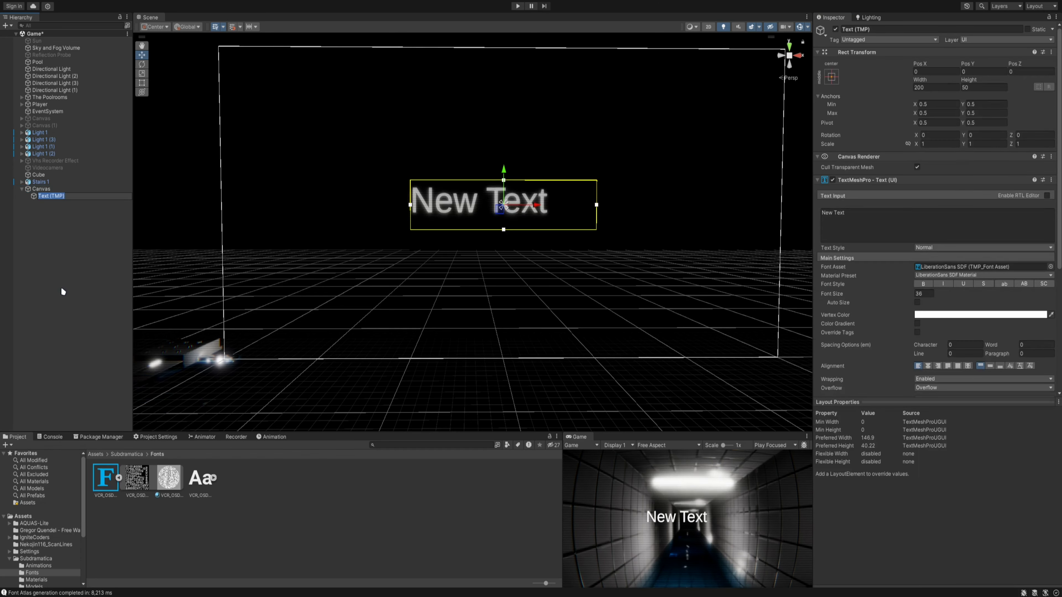
click(51, 234)
click(64, 198)
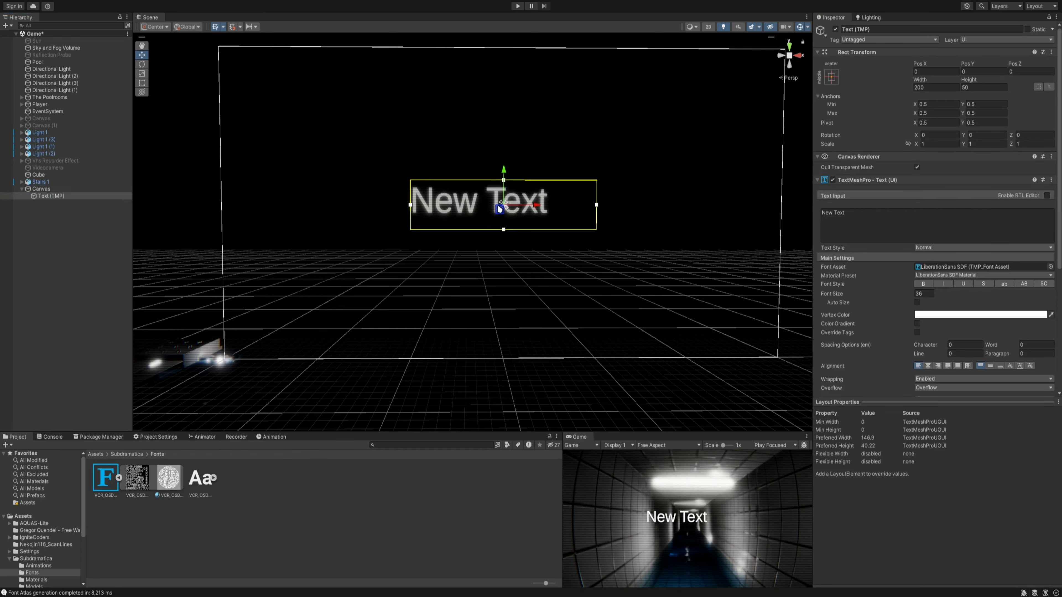
- Move the text to the canvas's lower-left corner, about X -193.6, Y -144.9, and assign it the VCR_OSD_MONO_1 font asset
drag(500, 209, 320, 351)
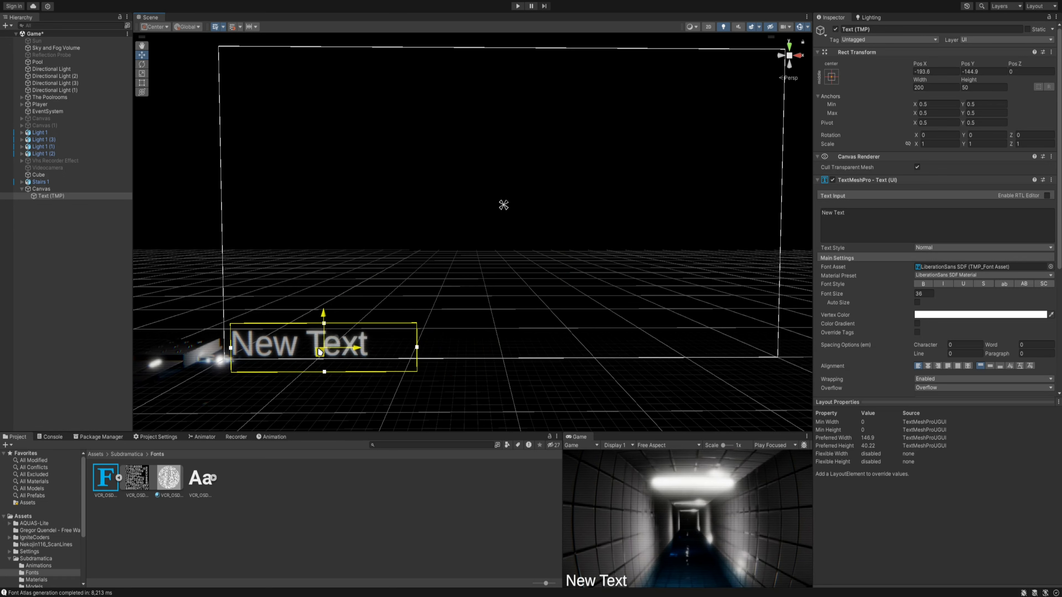
click(1051, 267)
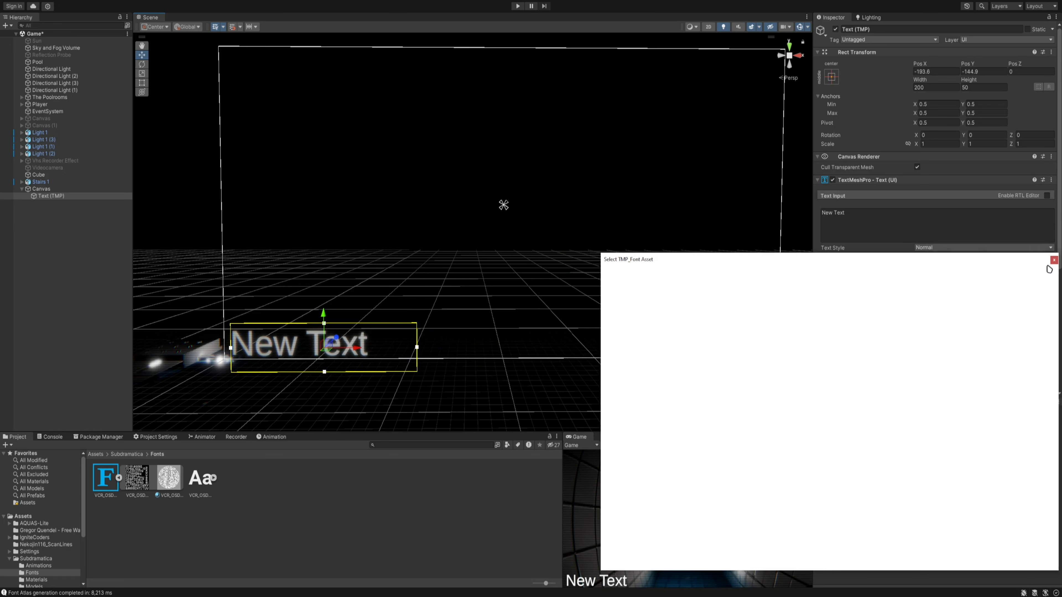
double_click(893, 309)
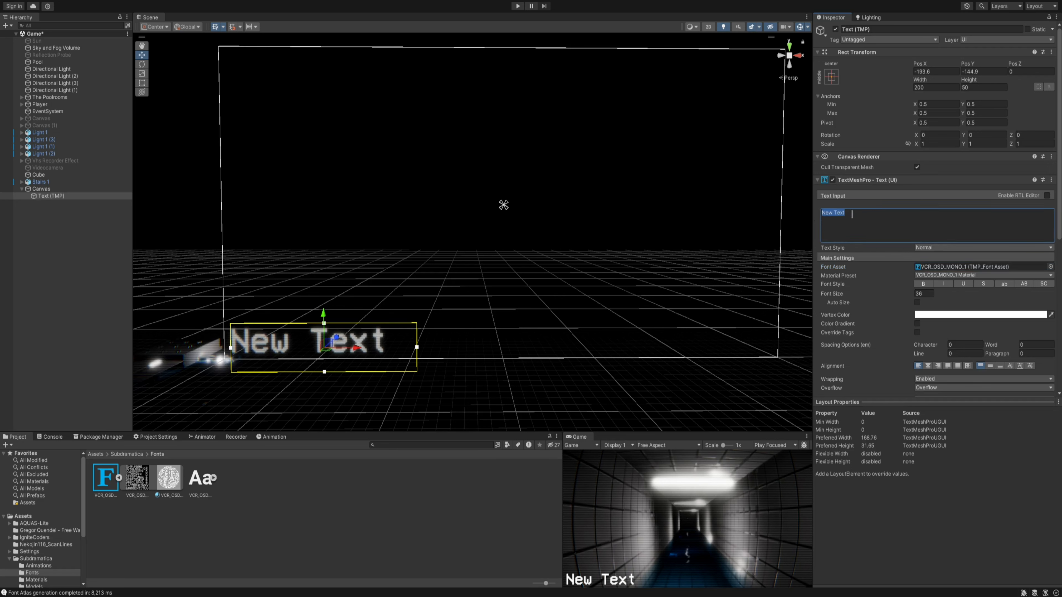
- Change the text content to 20.10.2000 and widen its text box slightly so the whole date fits on one line
text(20)
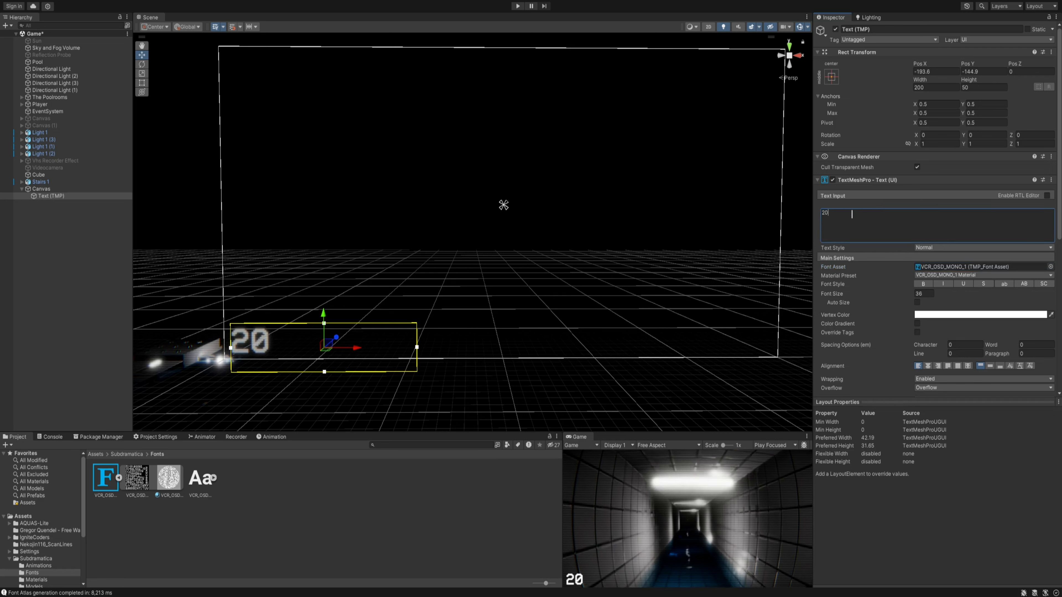
text(.10.)
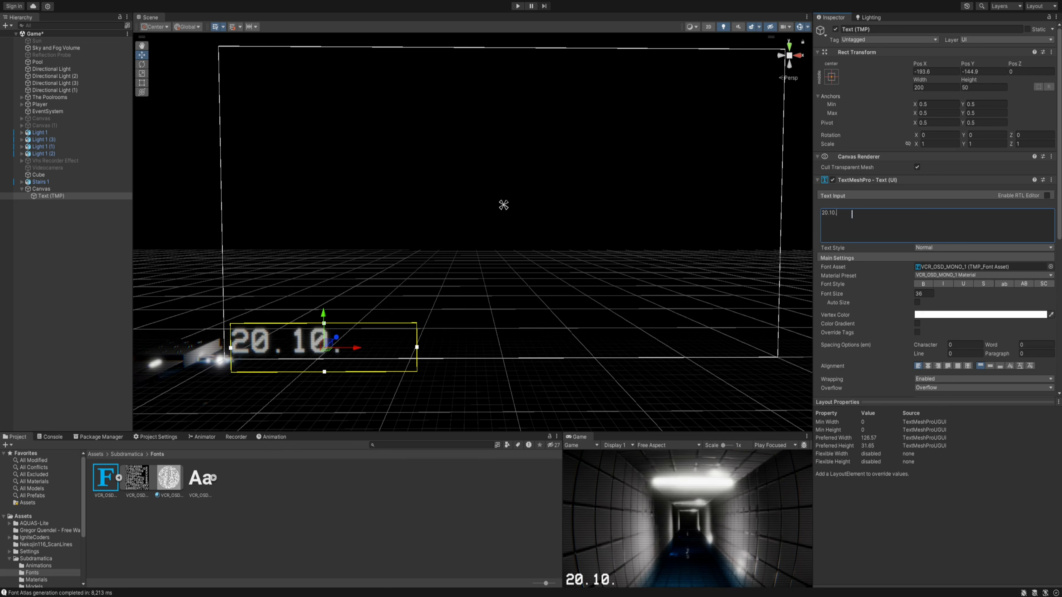
text(2000)
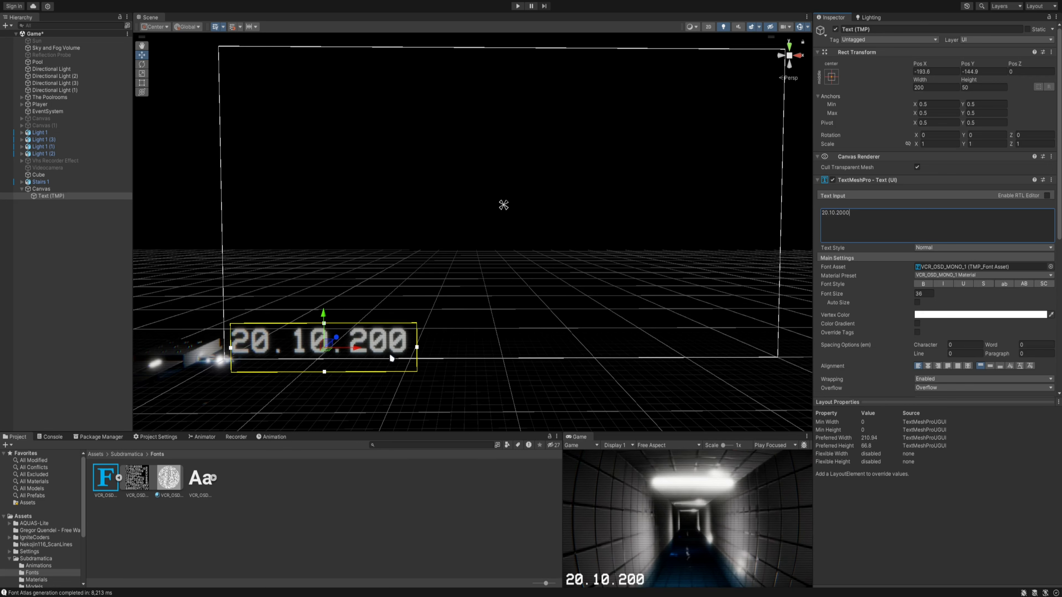
drag(422, 351, 437, 351)
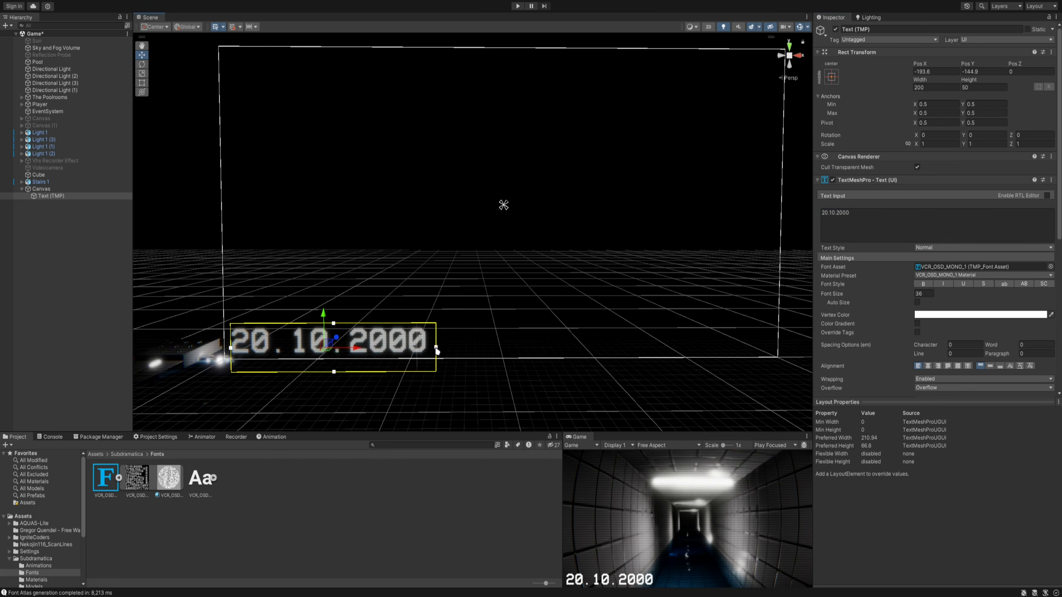
- Duplicate the date text, change the copy's content to Rec and place it in the canvas's upper-right corner, about X 255.3, Y 124.1
key(ctrl+d)
drag(336, 344, 650, 79)
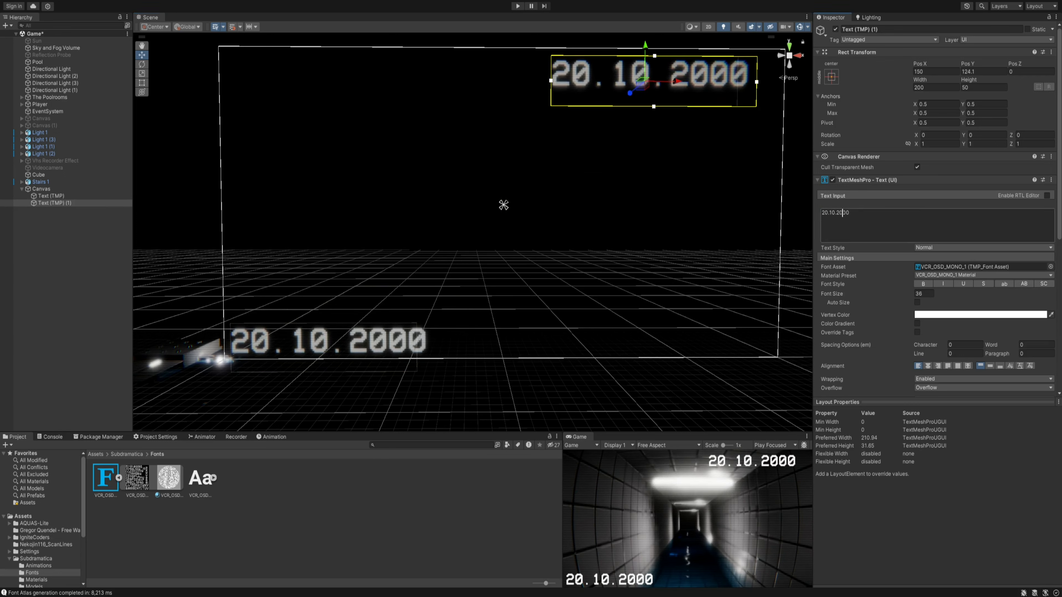
text(Rec)
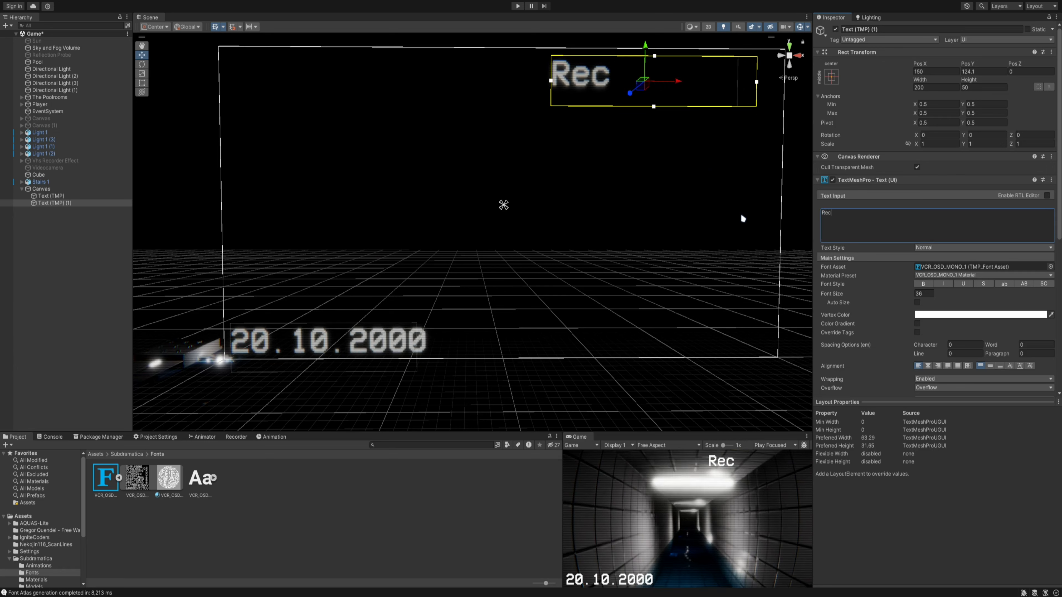
drag(677, 83, 772, 84)
- Open the Png's folder under Subdramatica and select the Record Logo Red image
click(129, 455)
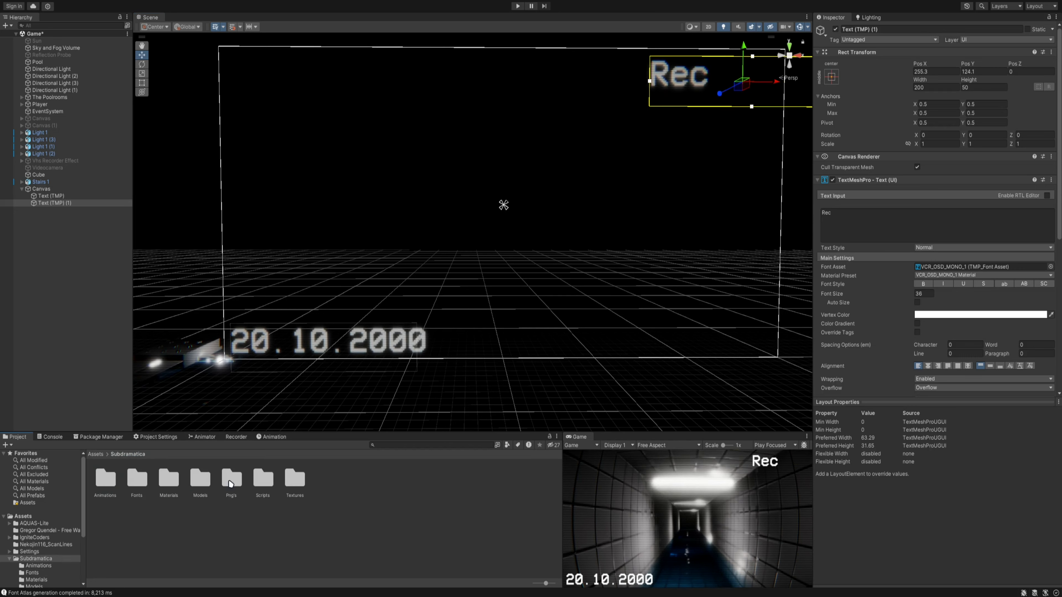
double_click(230, 483)
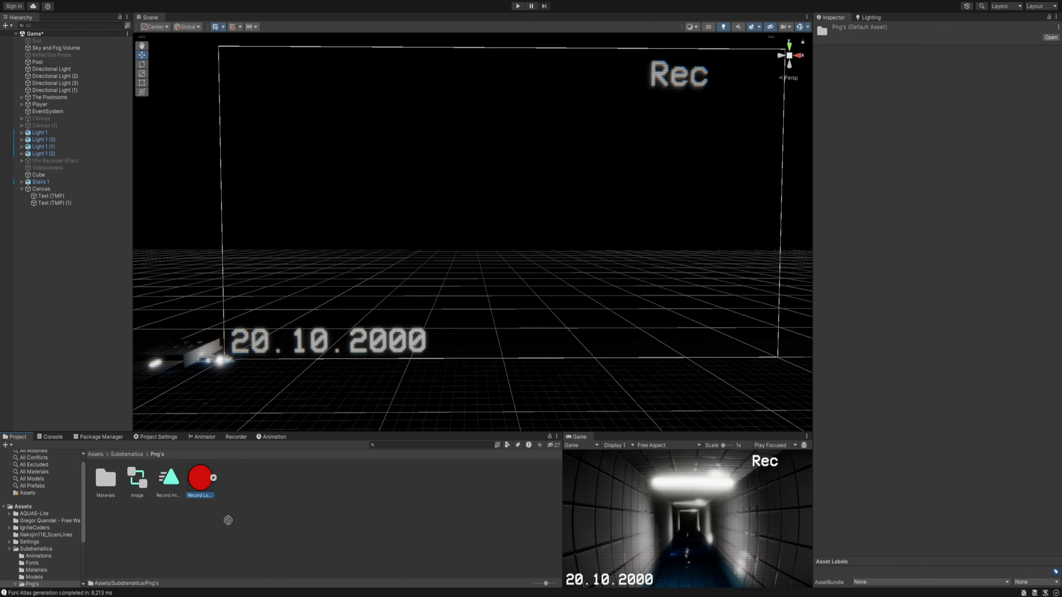
drag(203, 485, 203, 465)
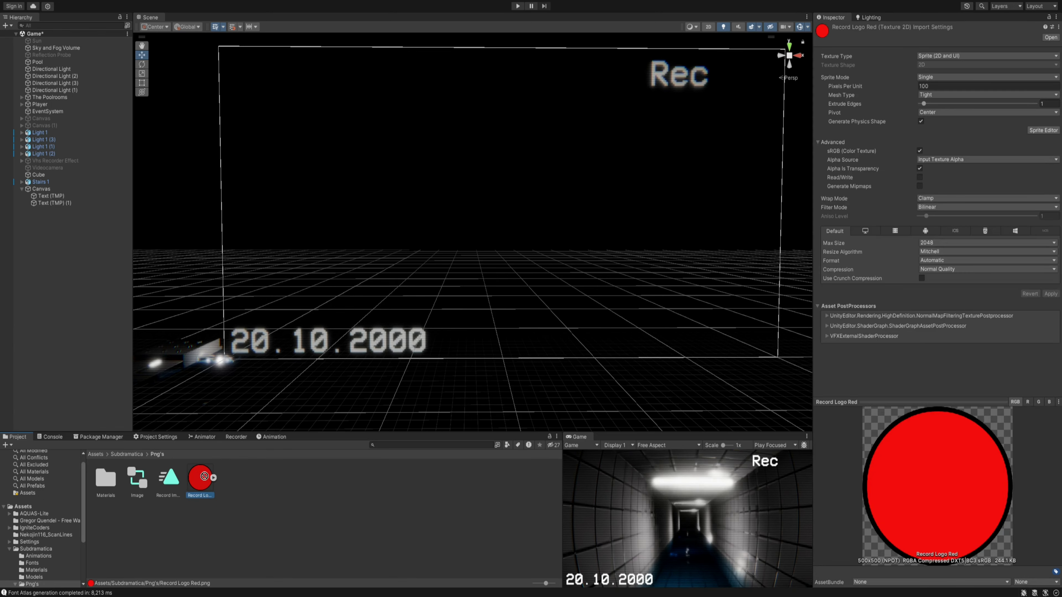
- Try placing the Record Logo Red sprite directly in the scene, and delete it again
drag(277, 434, 574, 241)
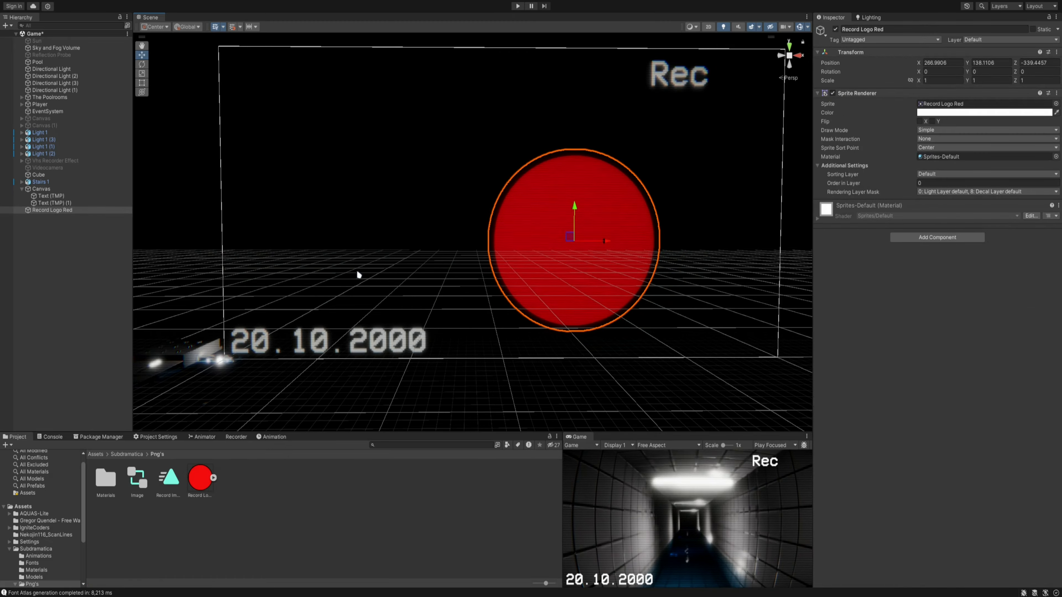
right_drag(359, 275, 467, 254)
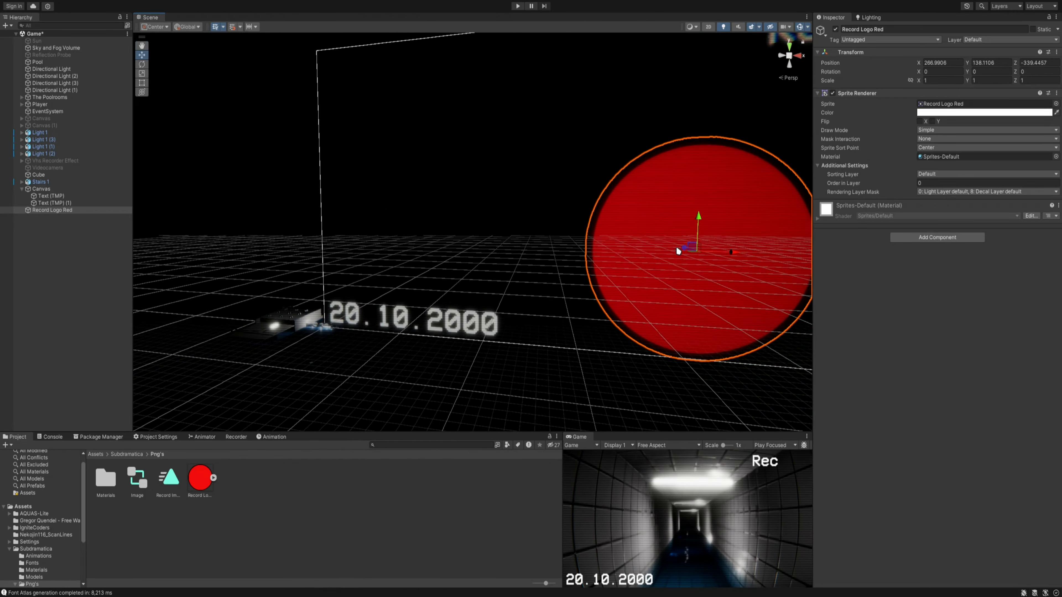
drag(678, 251, 702, 216)
right_drag(505, 173, 543, 176)
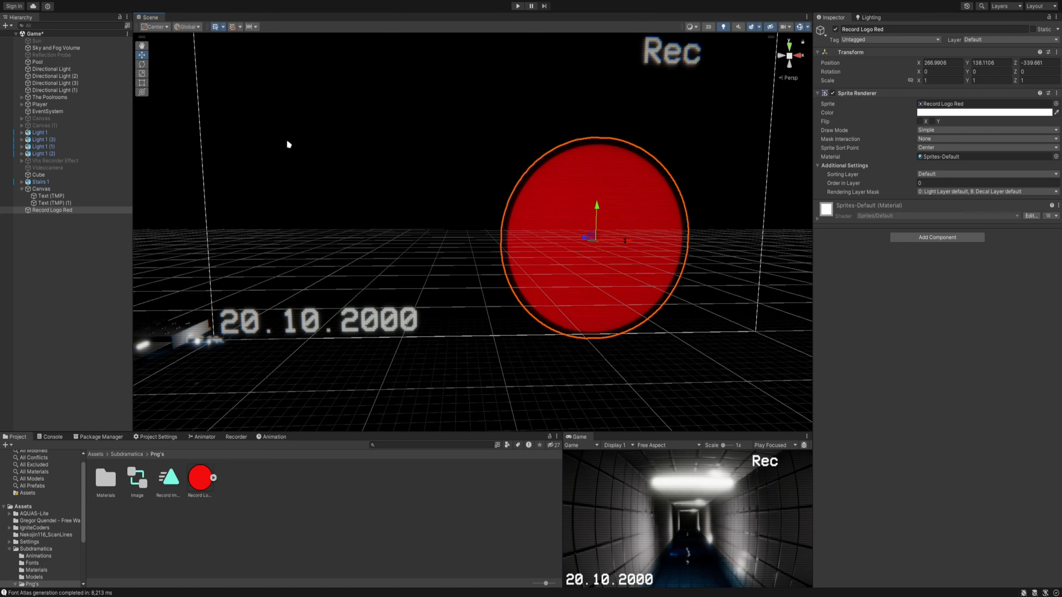
key(Delete)
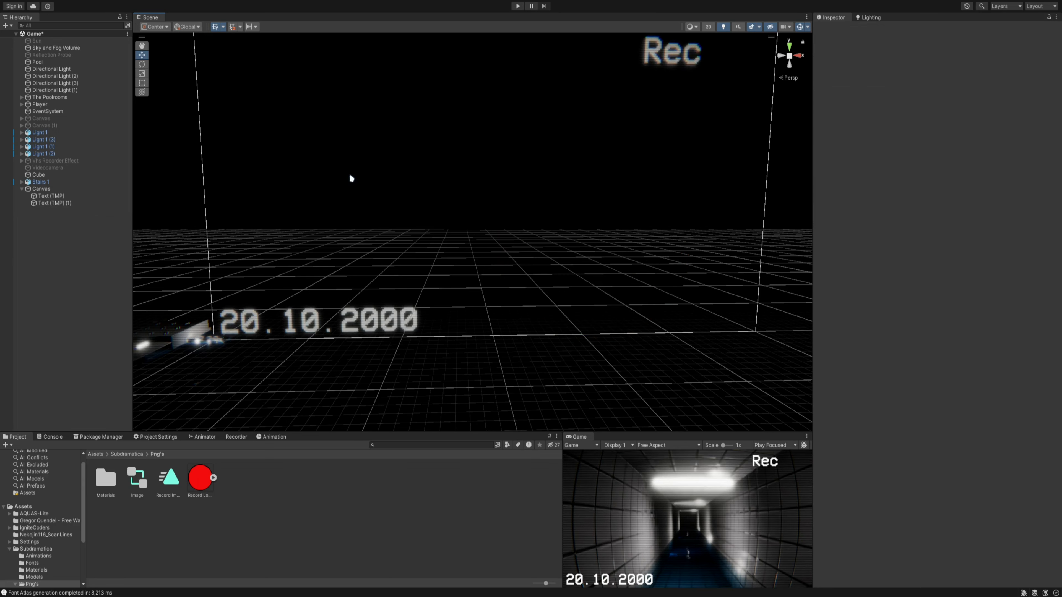
- Add a UI Image as a child of the Canvas that holds the date and Rec texts
click(56, 190)
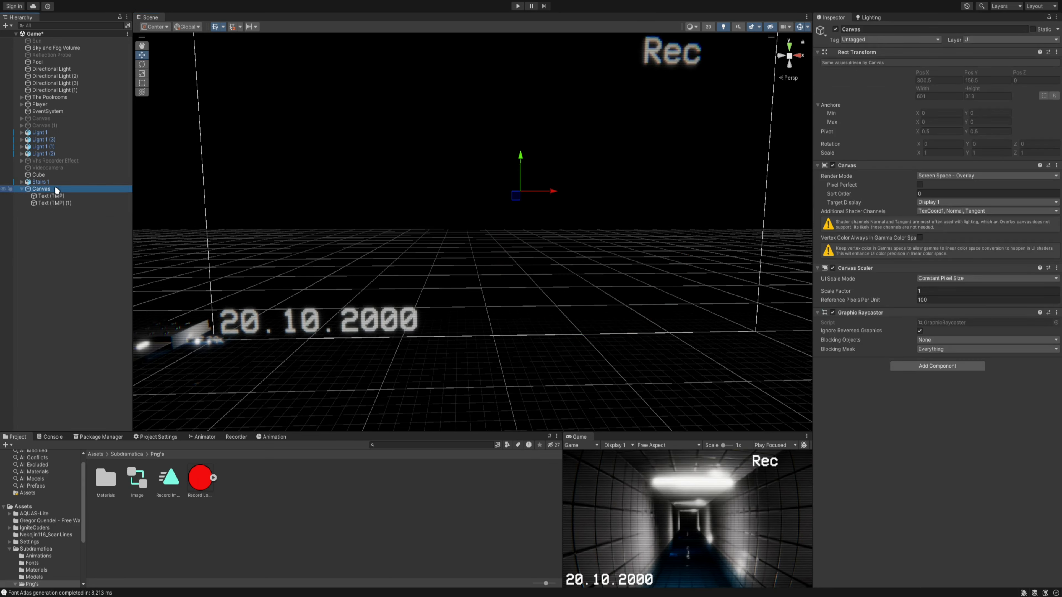
right_click(58, 188)
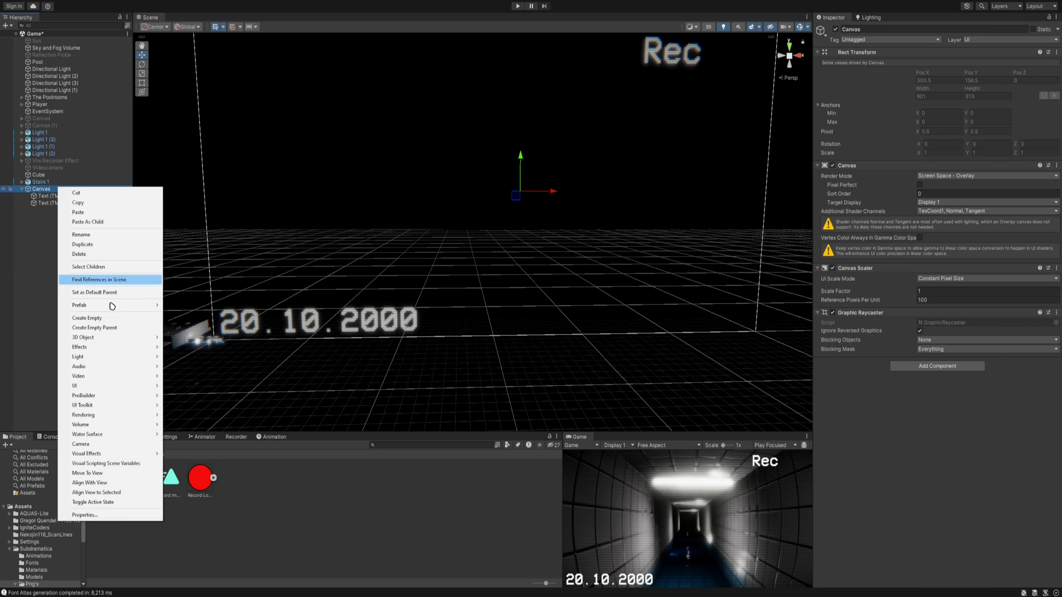
mouse_move(113, 388)
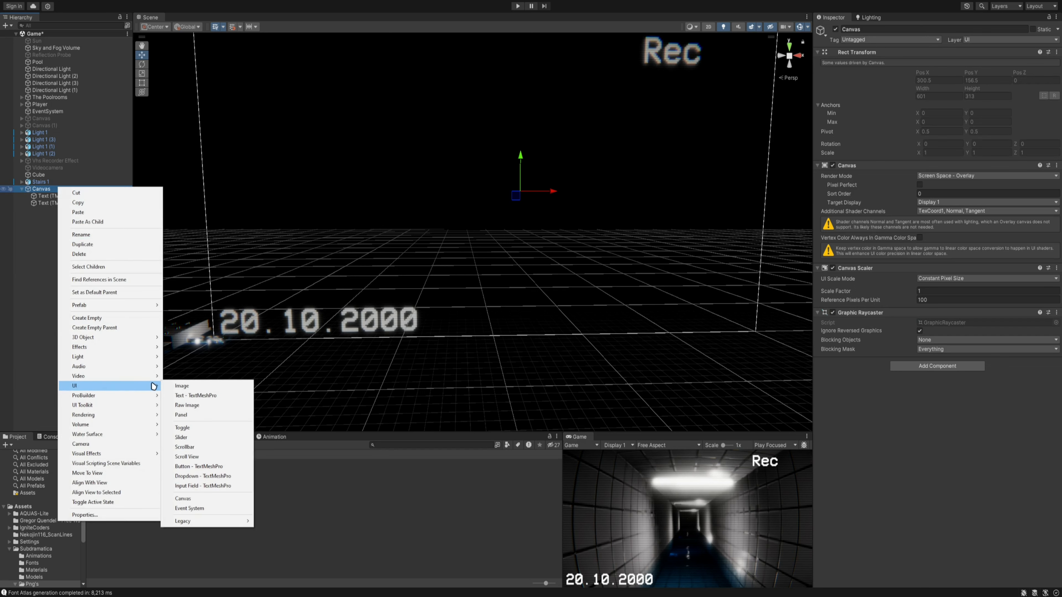
click(182, 387)
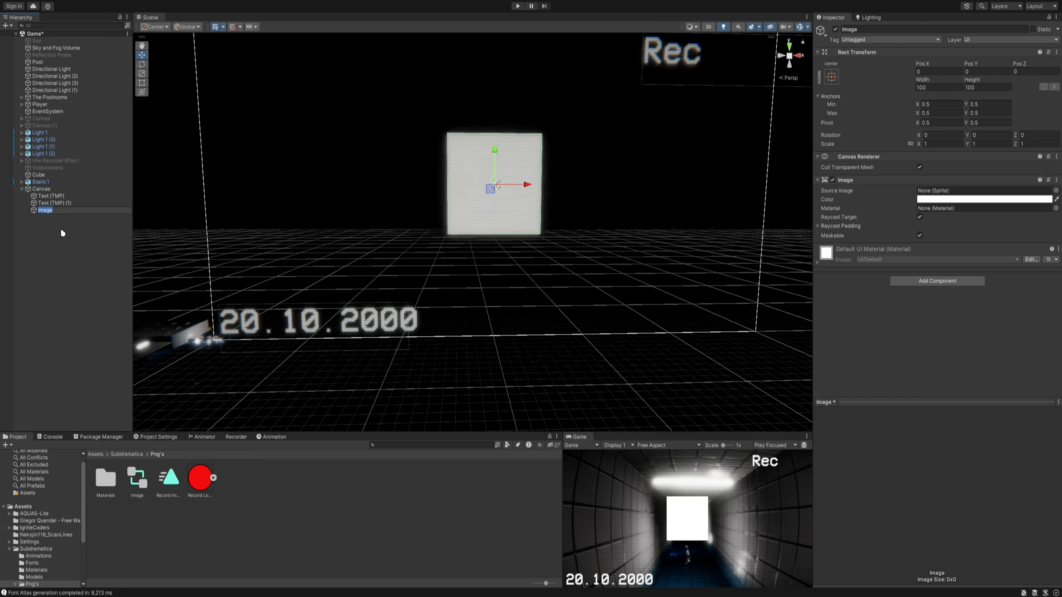
click(50, 188)
right_click(49, 187)
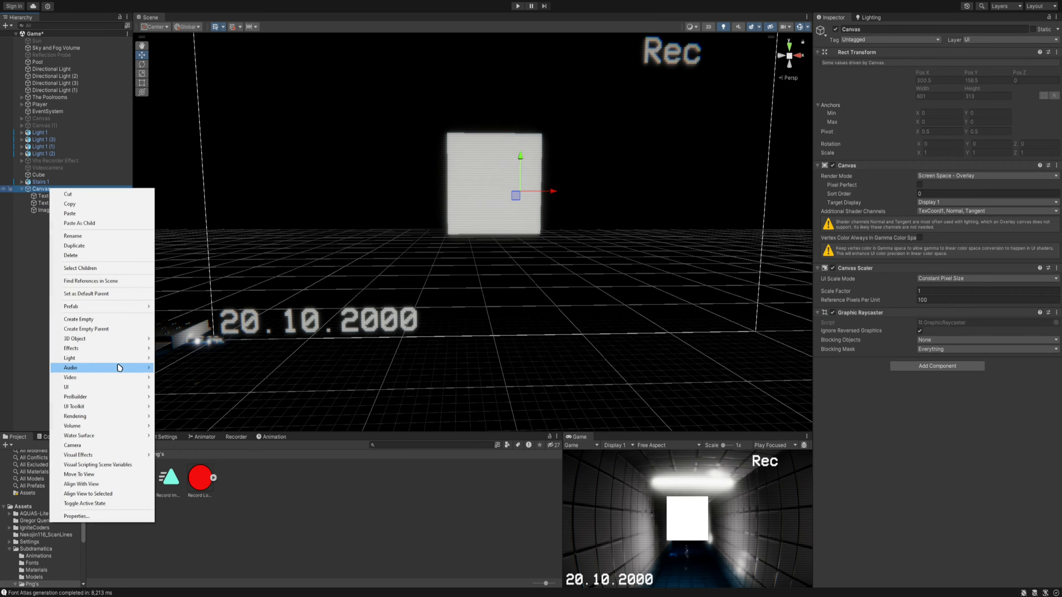
mouse_move(117, 387)
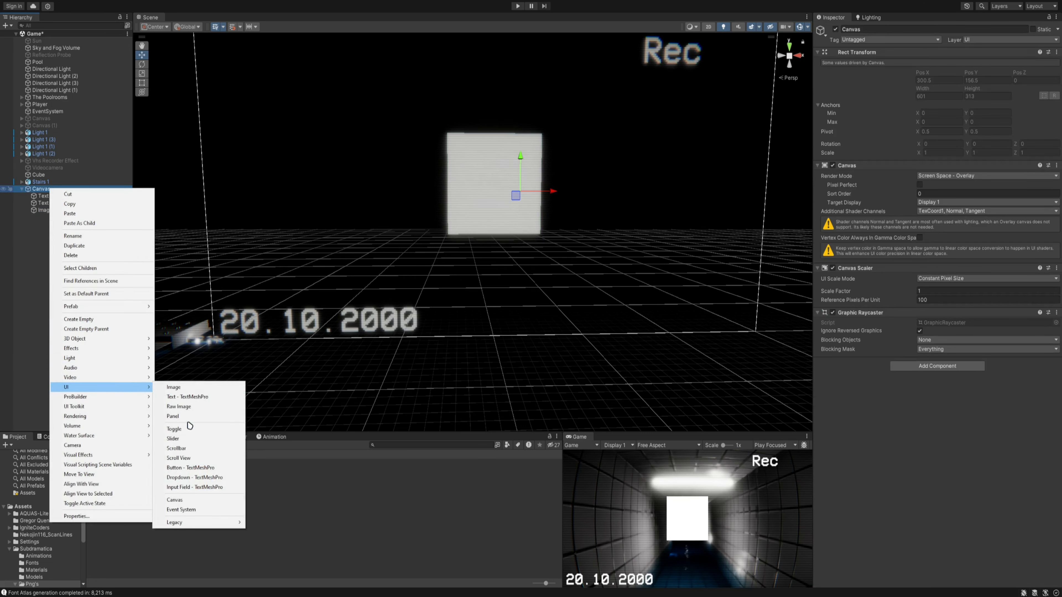
- Assign the Record Logo Red sprite as the source image of the Canvas's Image object
click(51, 209)
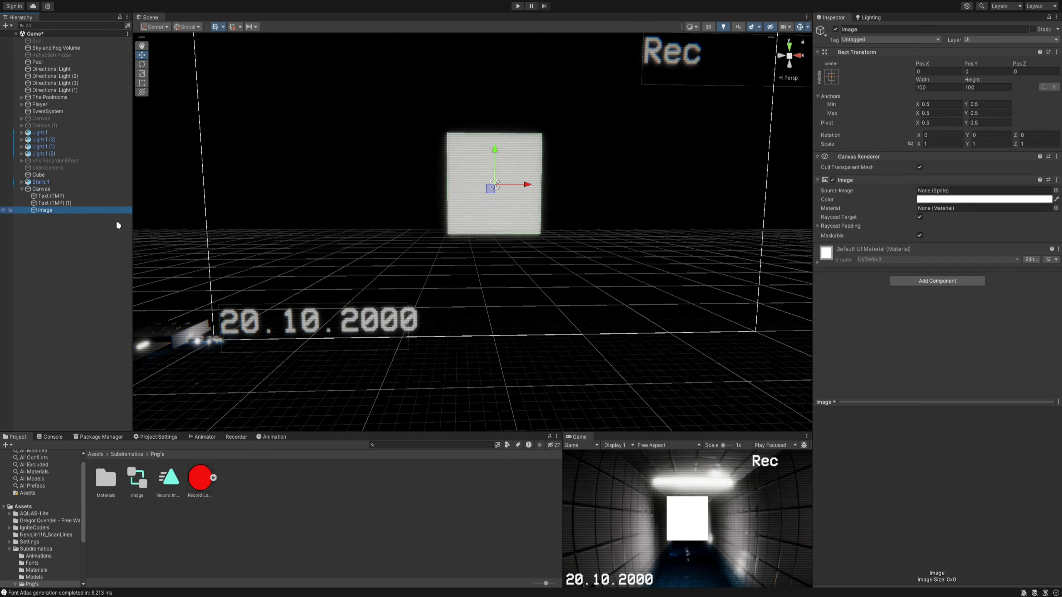
drag(197, 479, 927, 191)
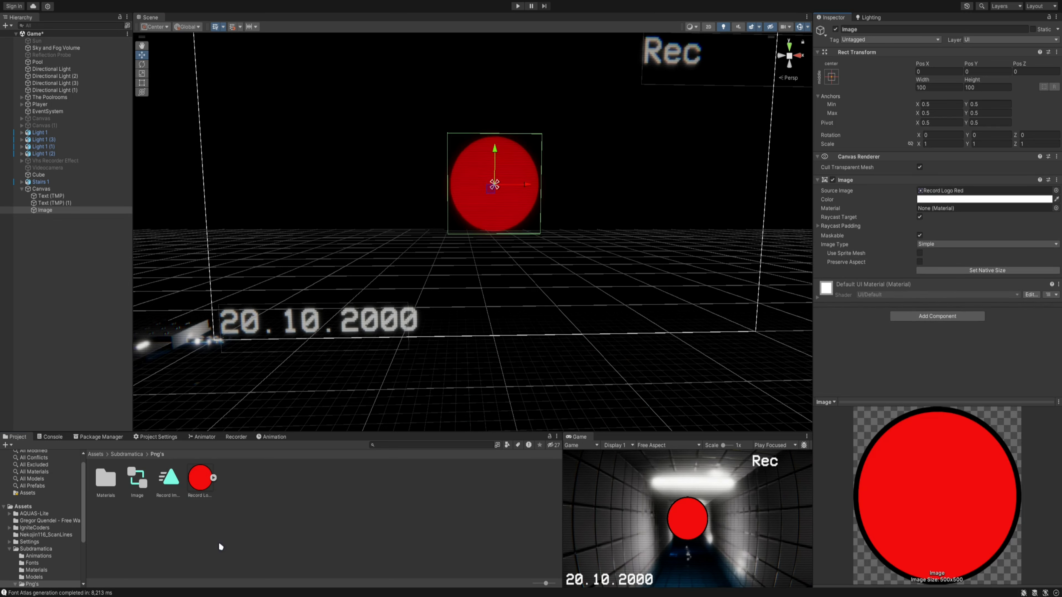
- Change the Record Logo Red texture type to Default and apply the import settings
click(202, 479)
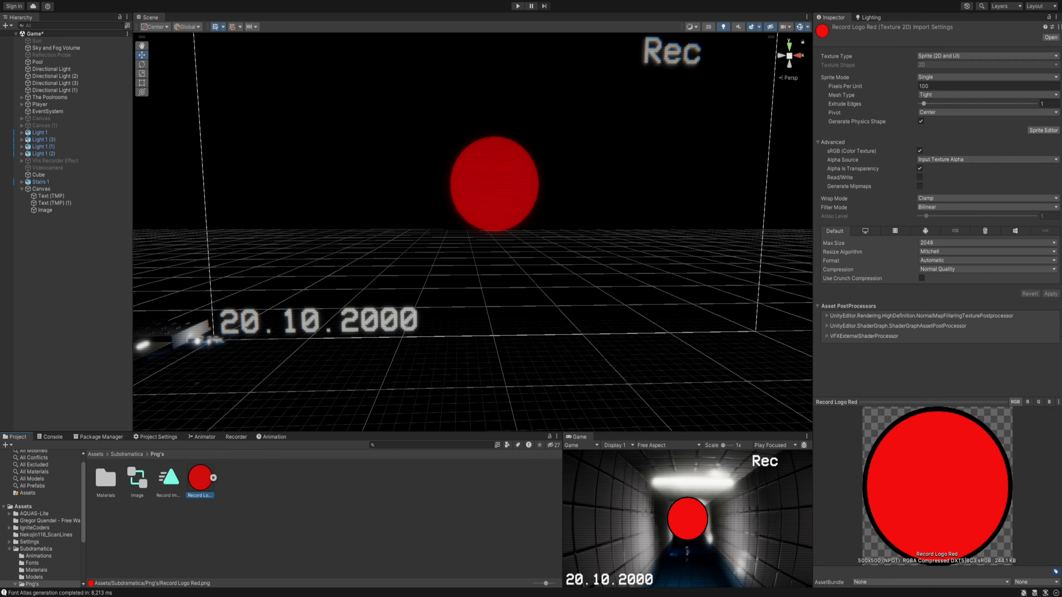
click(943, 55)
click(948, 63)
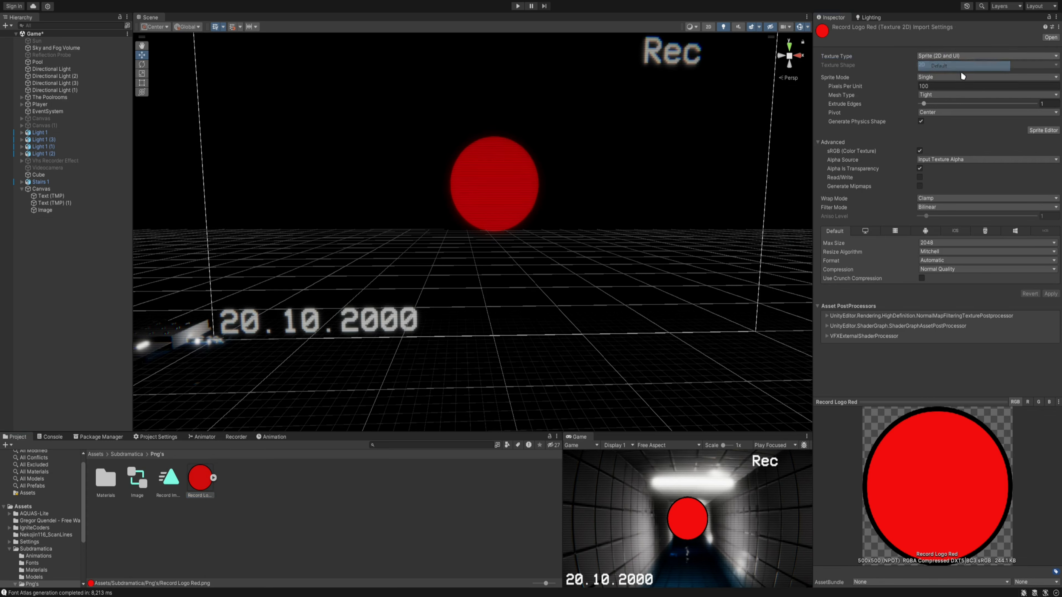
click(1050, 328)
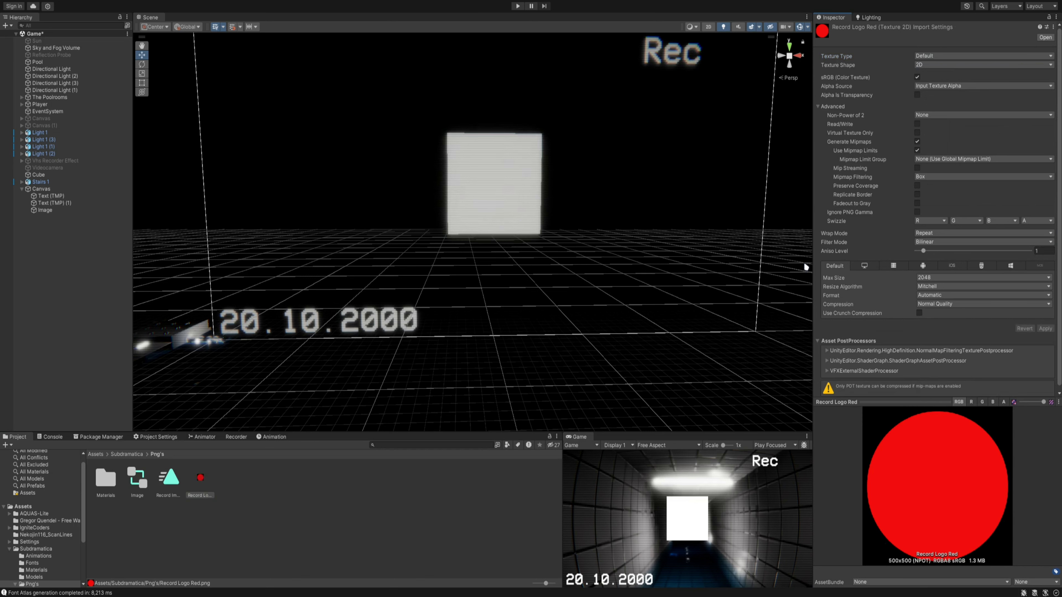
- Check the source image of the Canvas's Image object and reopen the Record Logo Red import settings
click(515, 193)
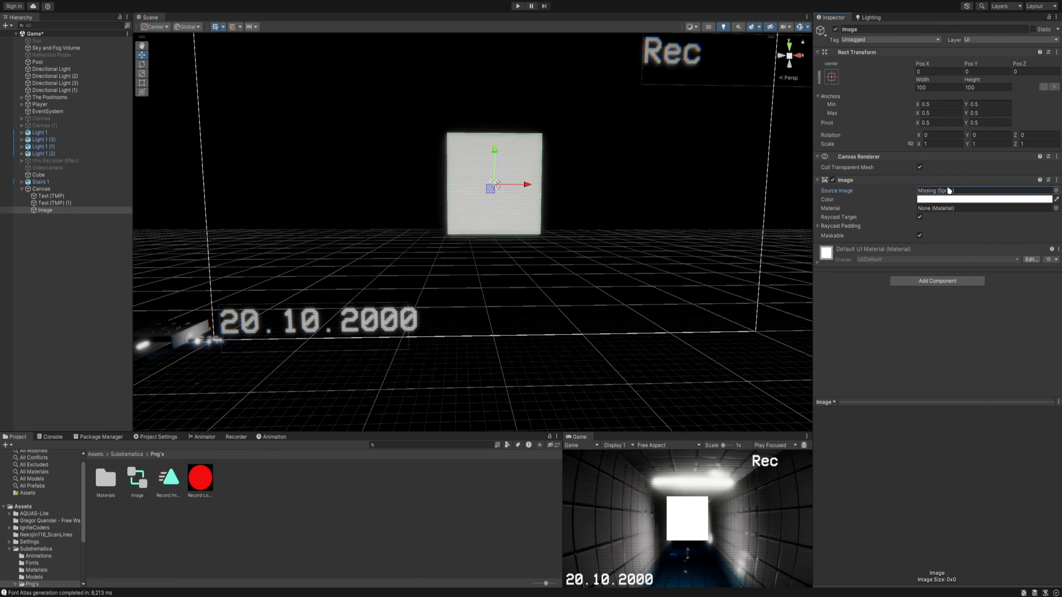
click(200, 478)
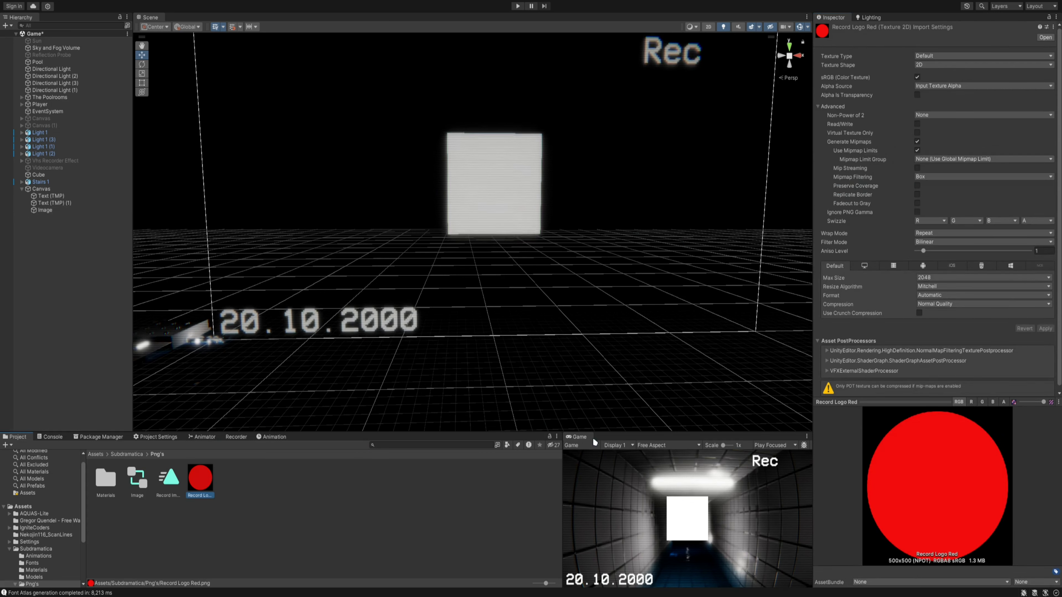
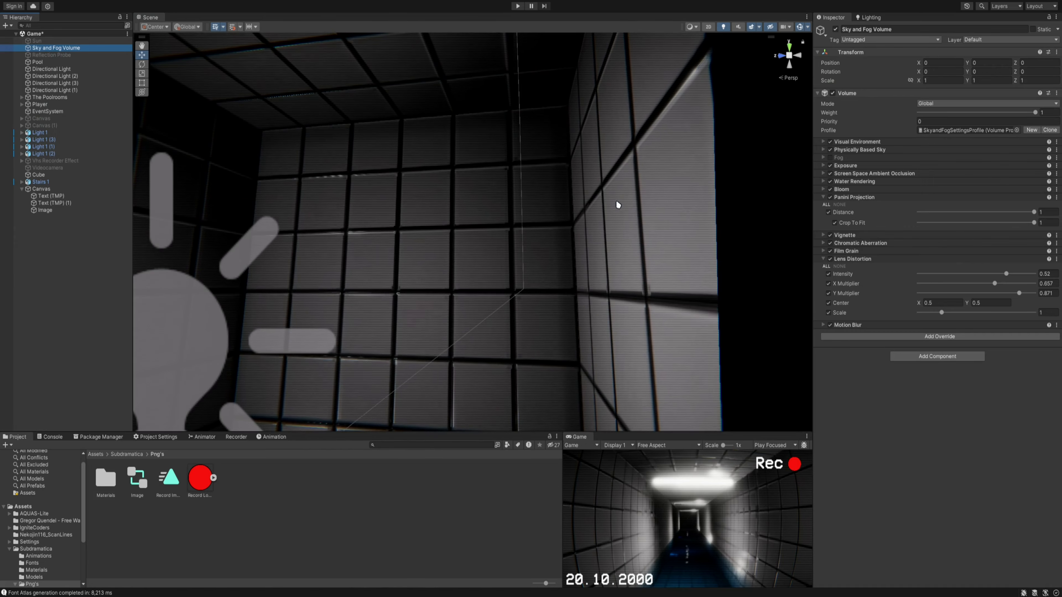
right_drag(618, 205, 611, 241)
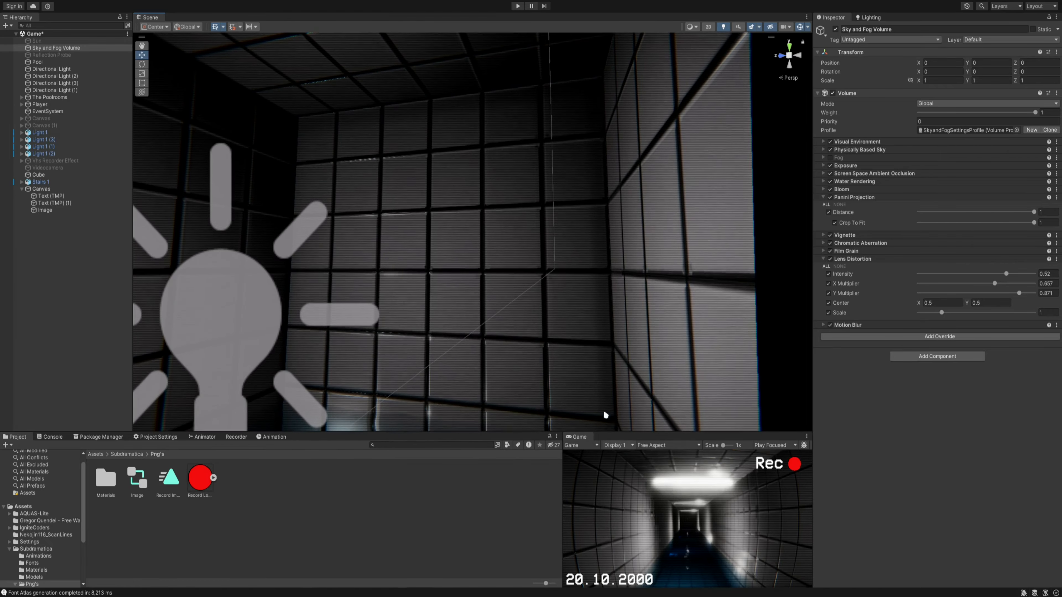
right_drag(605, 416, 601, 332)
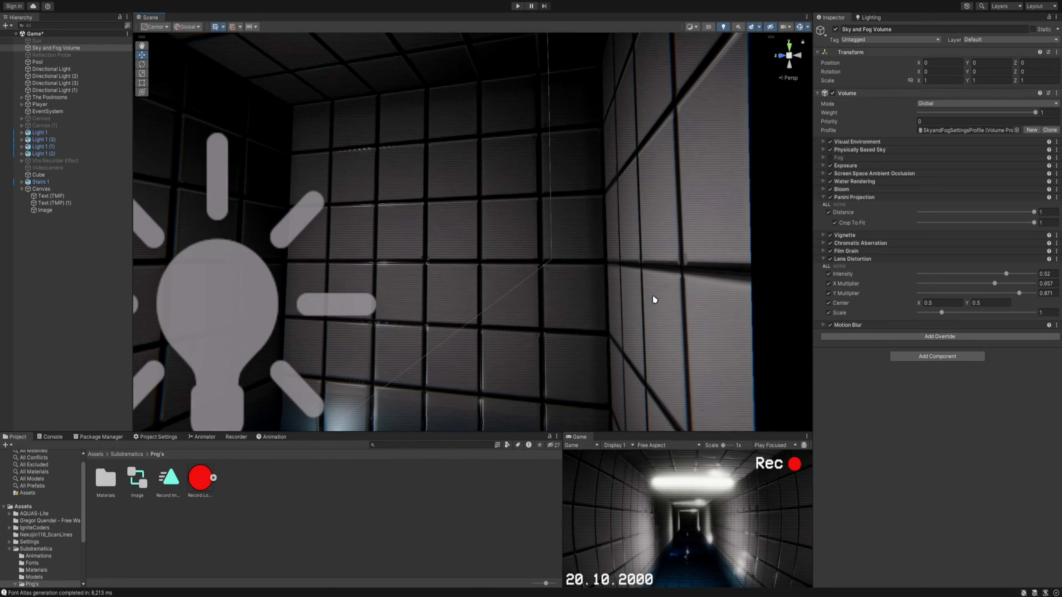
right_drag(655, 300, 350, 281)
right_drag(475, 247, 296, 279)
right_drag(590, 304, 541, 306)
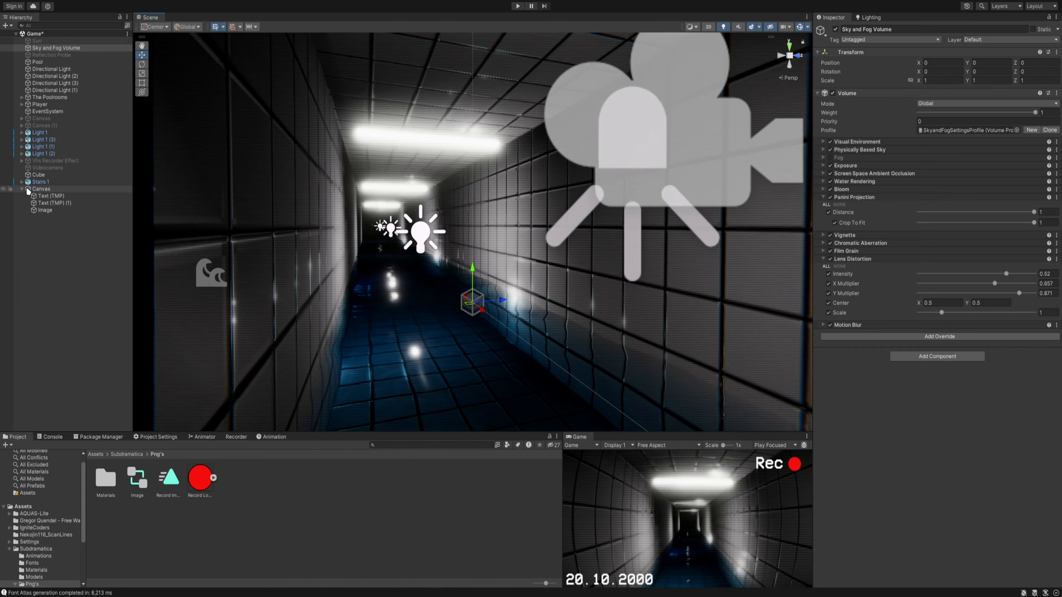
- Change the render mode of the overlay Canvas to Screen Space - Camera
click(48, 189)
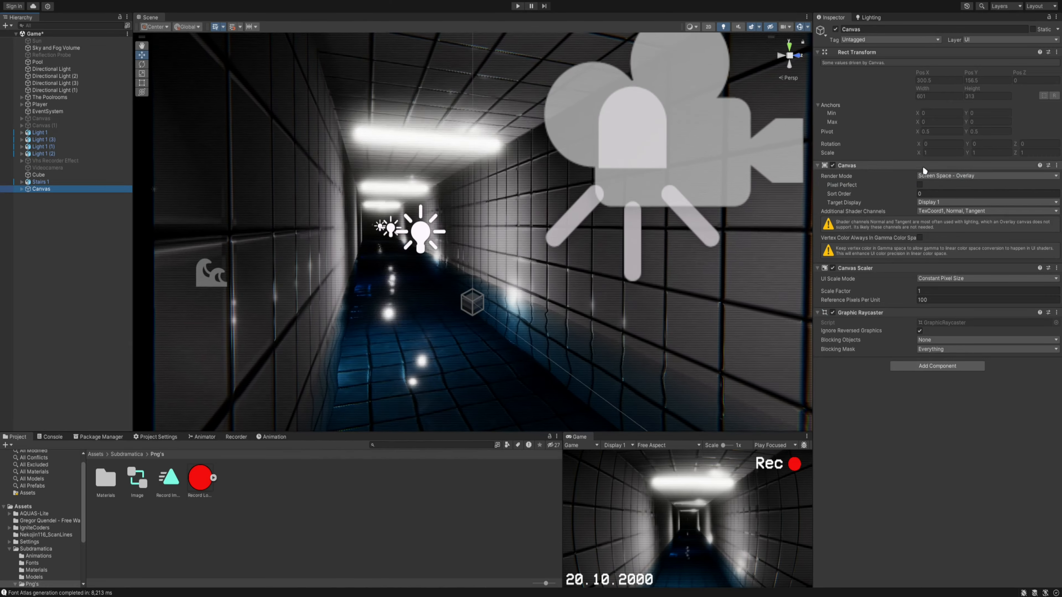
click(946, 178)
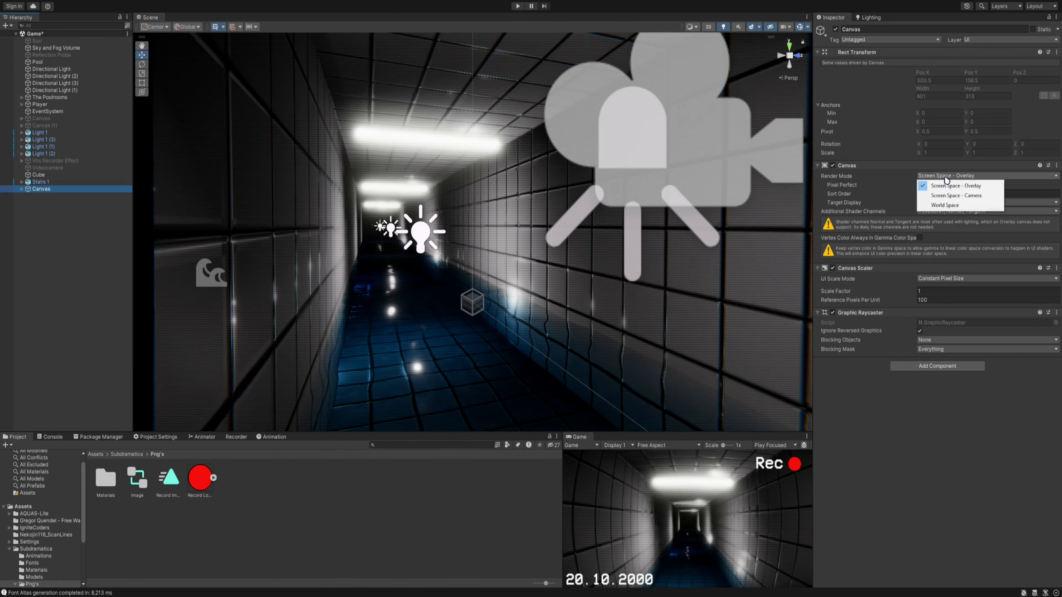
click(977, 197)
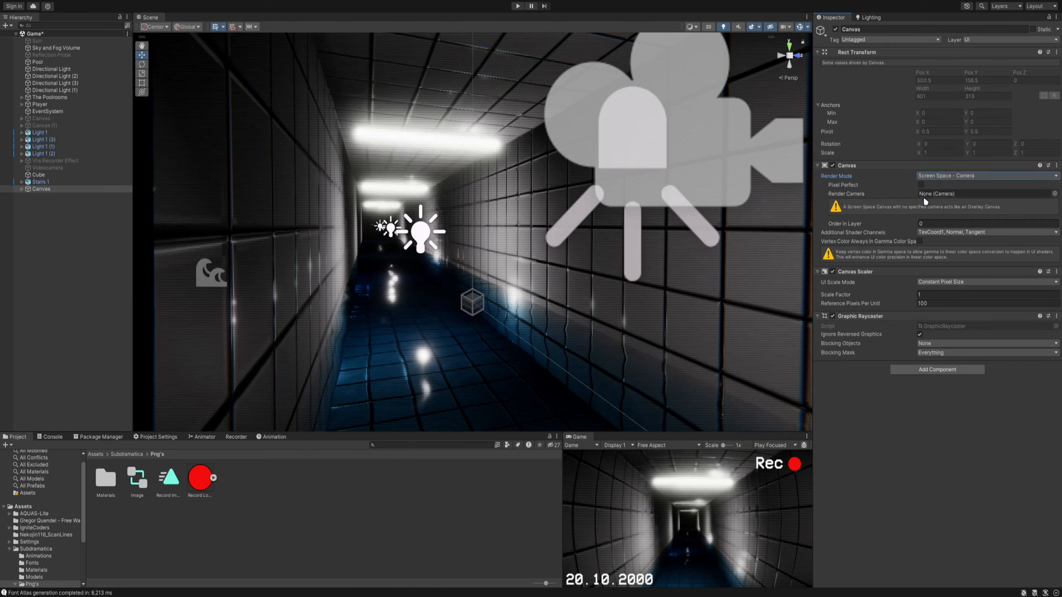
- Assign the Player's Main Camera as the render camera of the overlay Canvas
click(1055, 194)
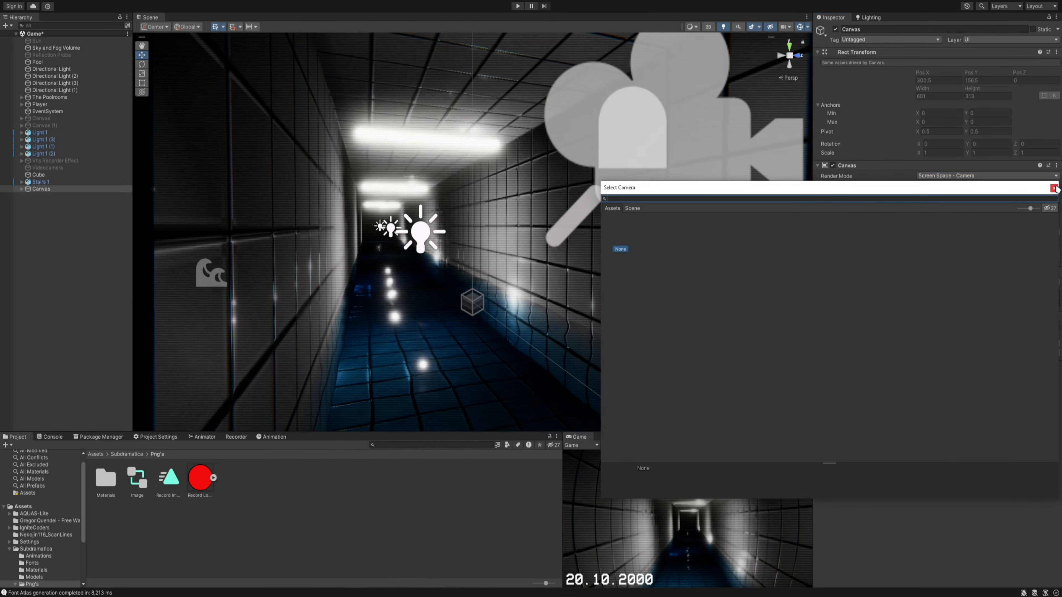
click(1055, 188)
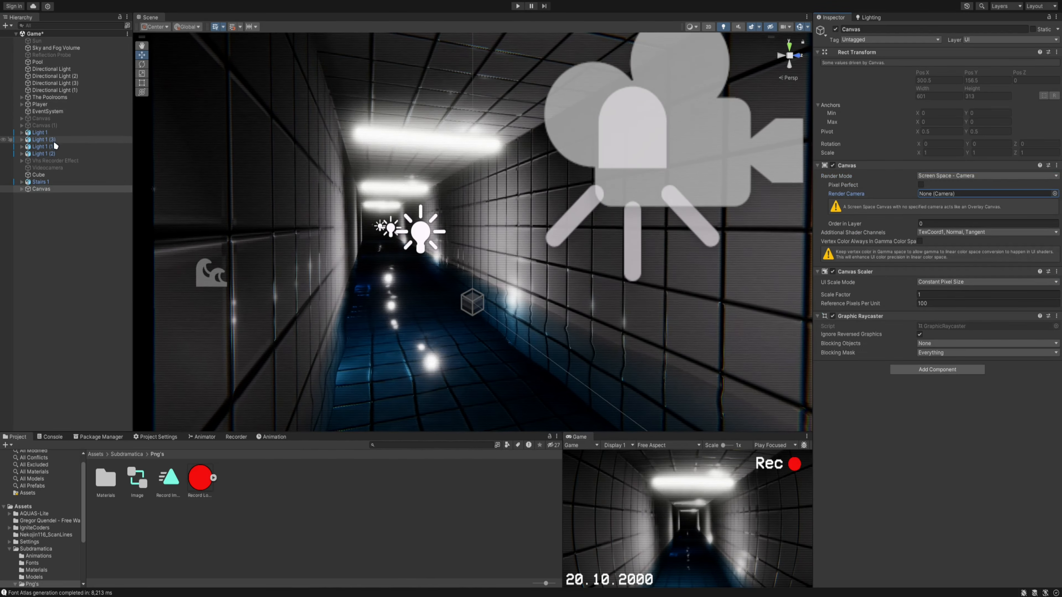
click(26, 103)
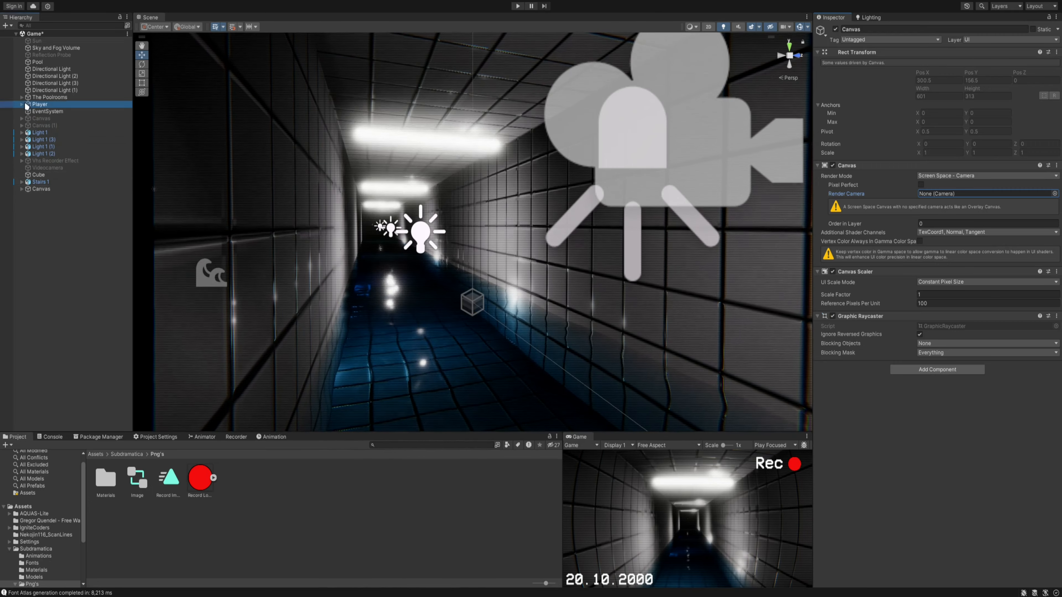
click(22, 104)
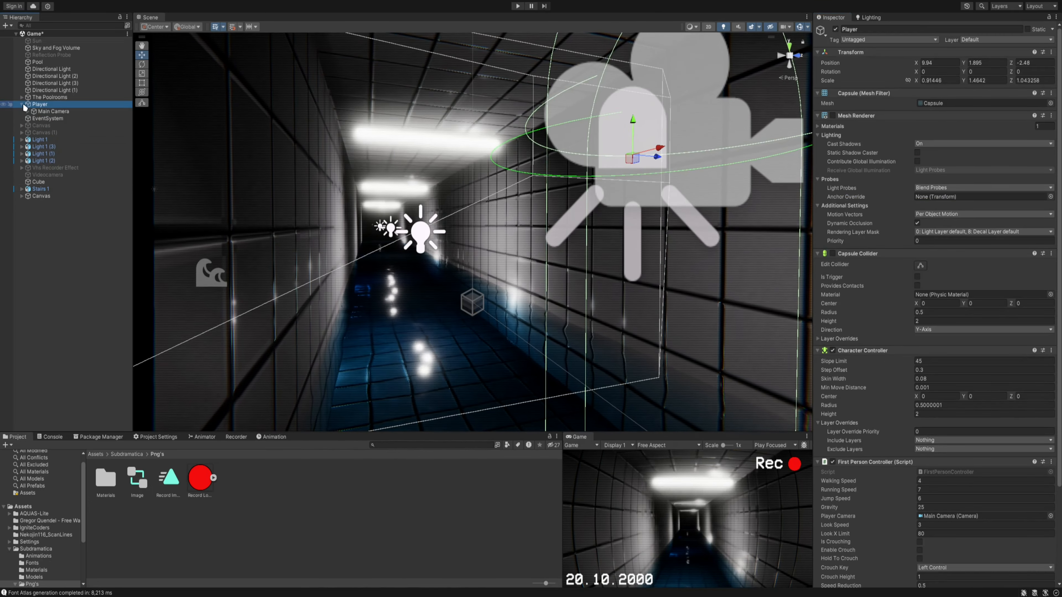
click(42, 112)
click(48, 198)
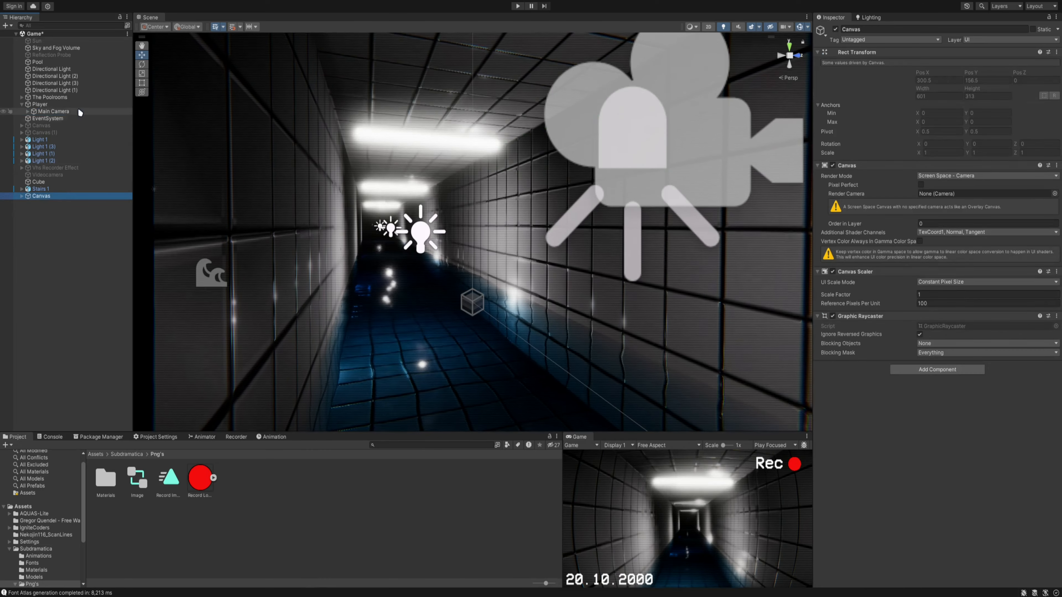
drag(943, 197, 944, 197)
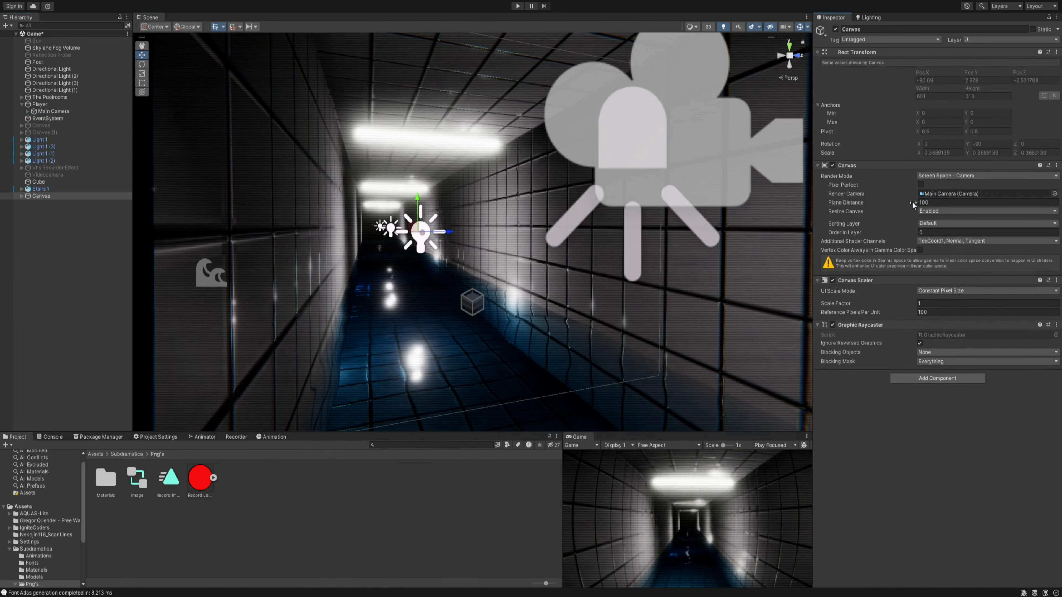
- Reduce the Canvas plane distance to 0.32 so the overlay sits just in front of the camera
right_drag(607, 207, 564, 207)
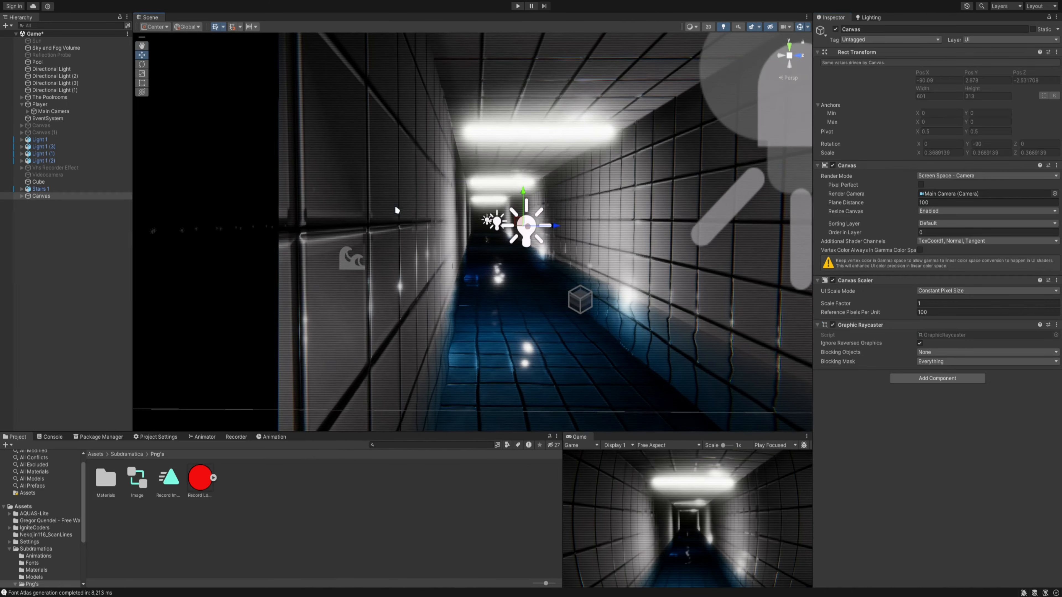
right_drag(506, 226, 400, 218)
right_drag(642, 188, 686, 210)
drag(890, 201, 828, 263)
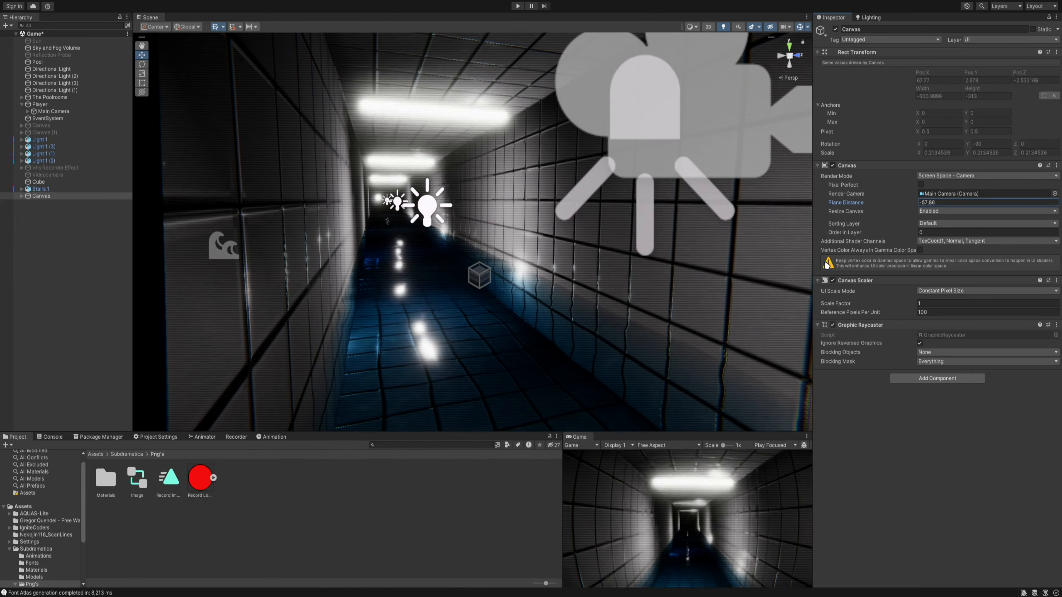
drag(989, 254, 564, 258)
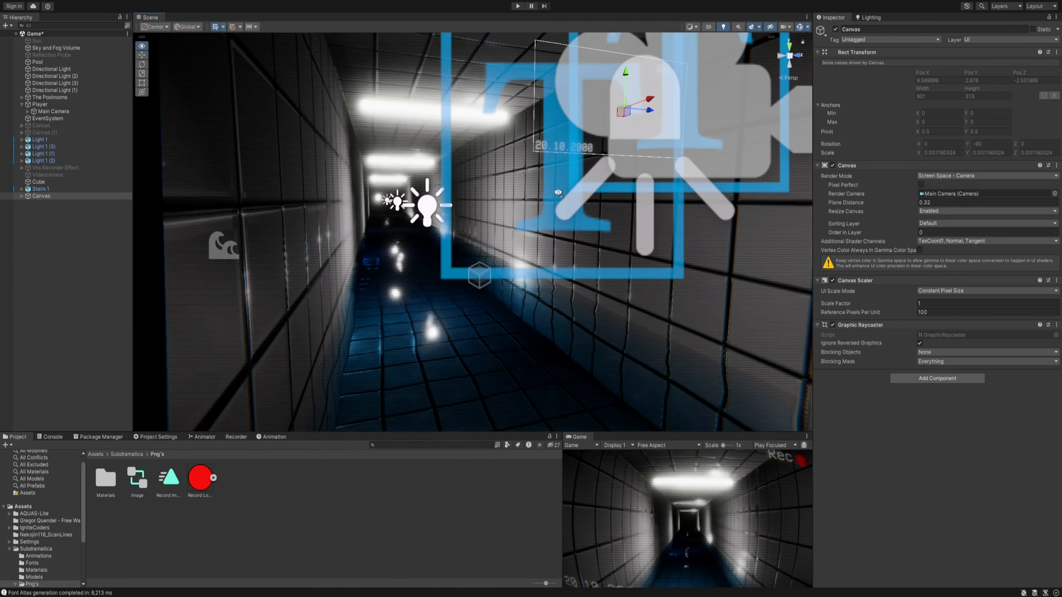
- Frame the Canvas in the Scene view and examine the overlay's placement in the maximized Game view
right_drag(522, 213, 492, 247)
key(f)
key(w)
key(s)
key(w)
key(w)
key(a)
key(d)
key(a)
right_drag(514, 284, 515, 284)
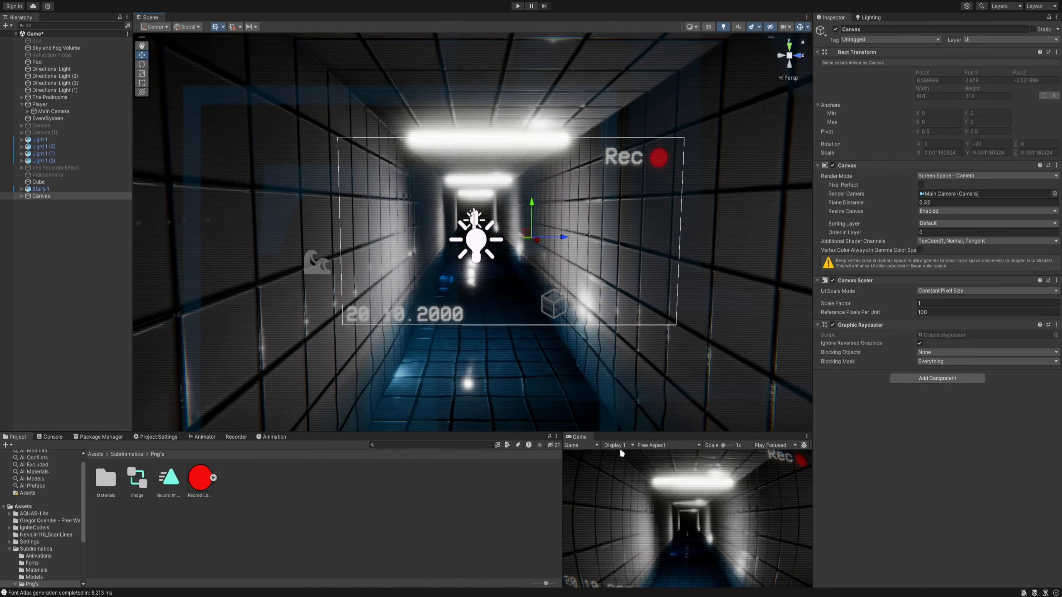
double_click(582, 437)
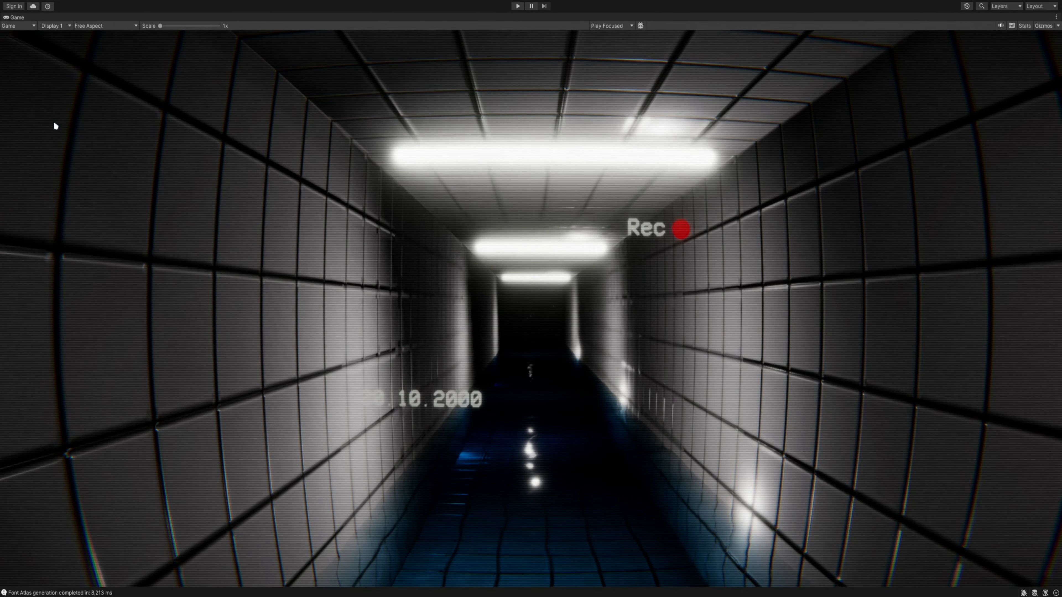
double_click(17, 17)
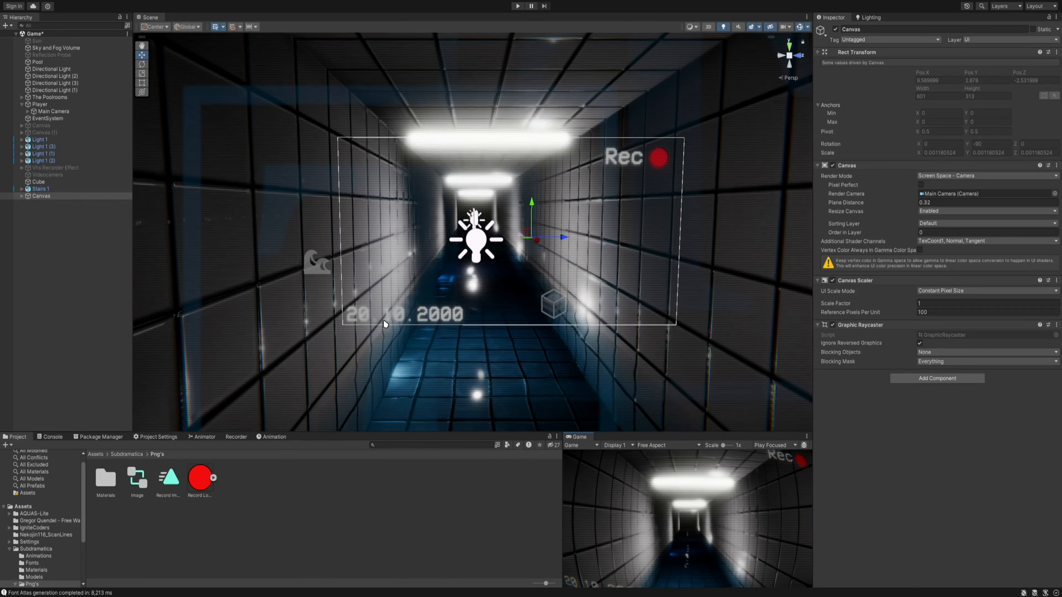
- Using local handles, tilt the date text to about 11.9, 5.3, 9.3 degrees and move it to about X -182, Y -120
scroll(410, 320, up, 3)
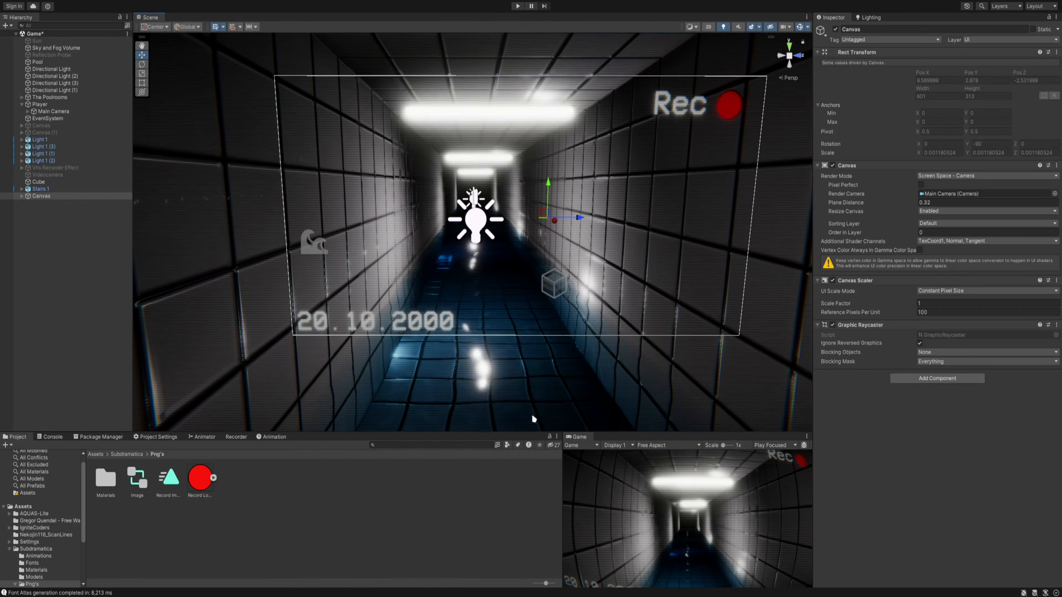
click(396, 324)
drag(396, 325, 378, 307)
key(e)
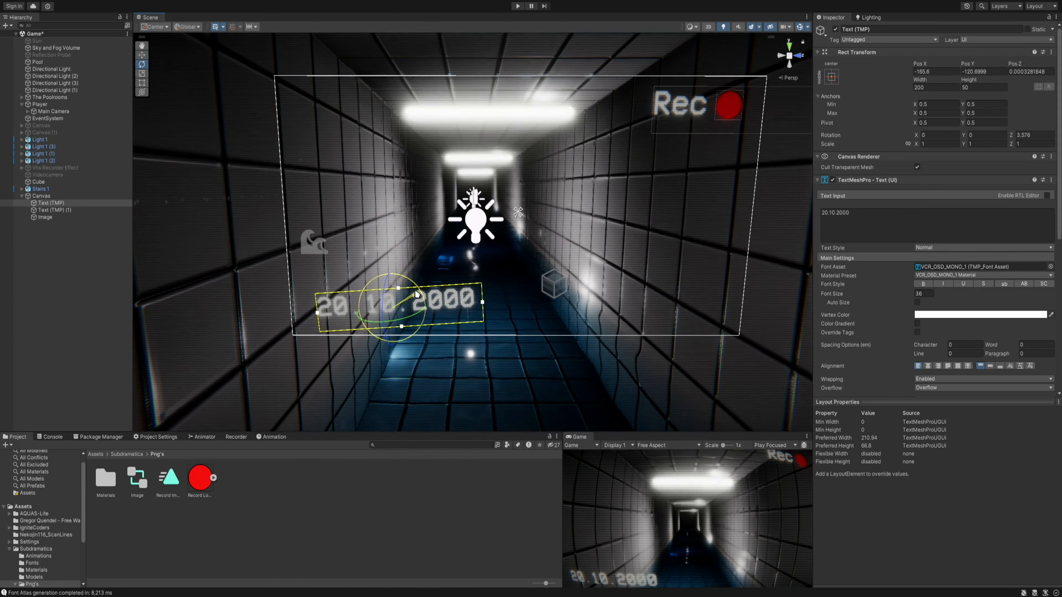
click(187, 26)
click(196, 48)
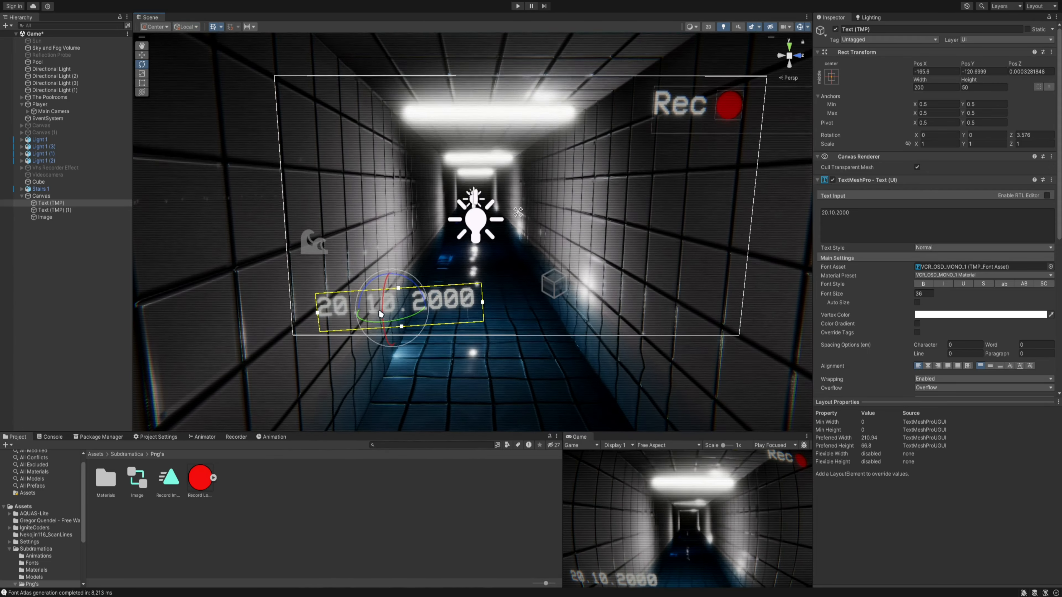
mouse_move(382, 313)
mouse_down()
mouse_move(429, 298)
mouse_move(426, 321)
mouse_move(379, 321)
mouse_move(408, 305)
mouse_move(385, 304)
mouse_up()
key(w)
key(e)
key(w)
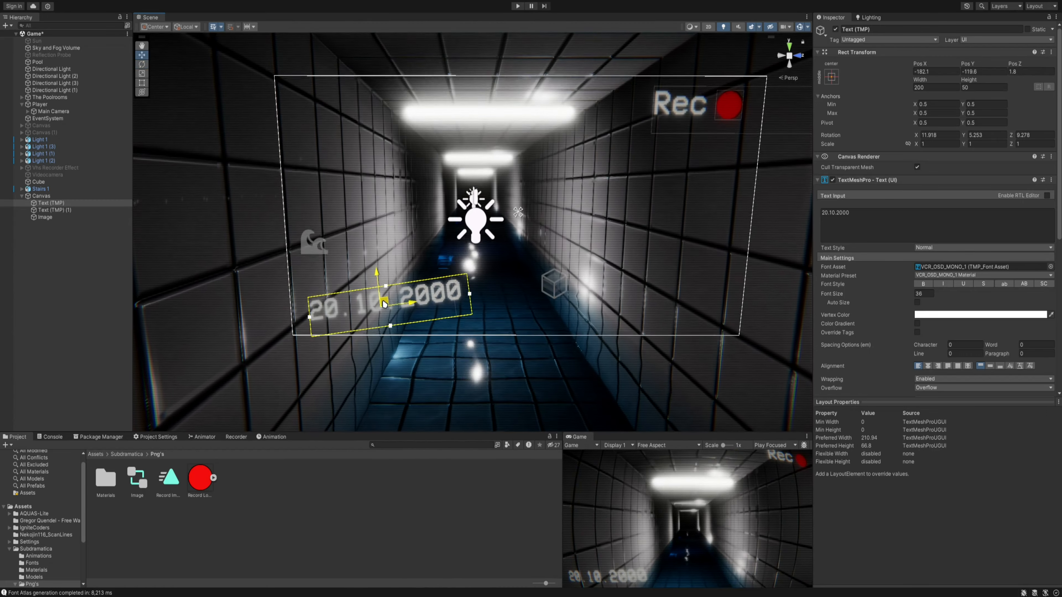
- Select the Rec text and the record image together and tilt them to about -12.9, 4.4, 3.8 degrees
click(688, 102)
click(689, 102)
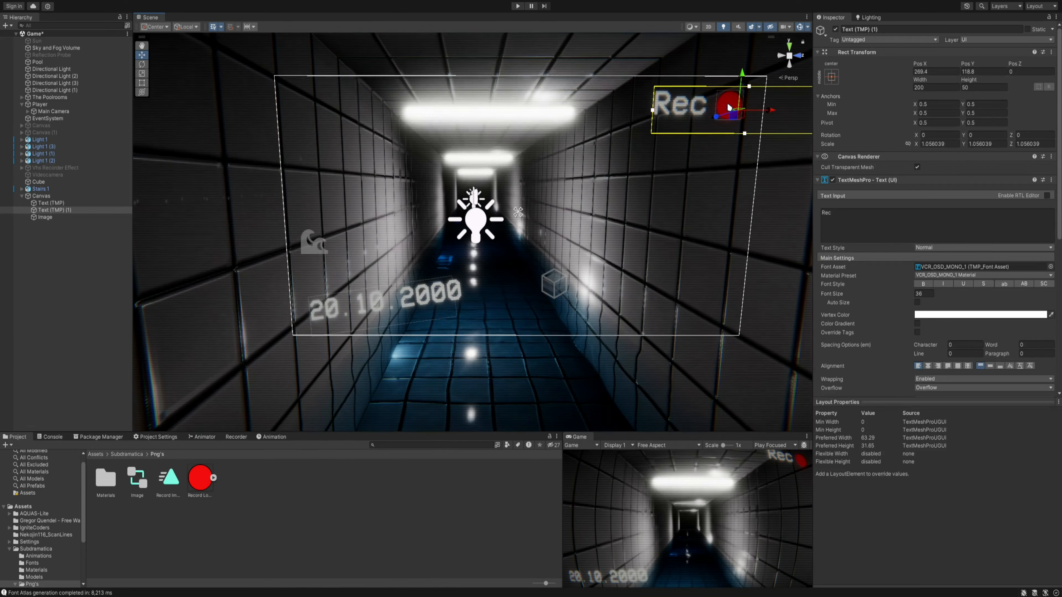
shift+click(729, 106)
click(689, 98)
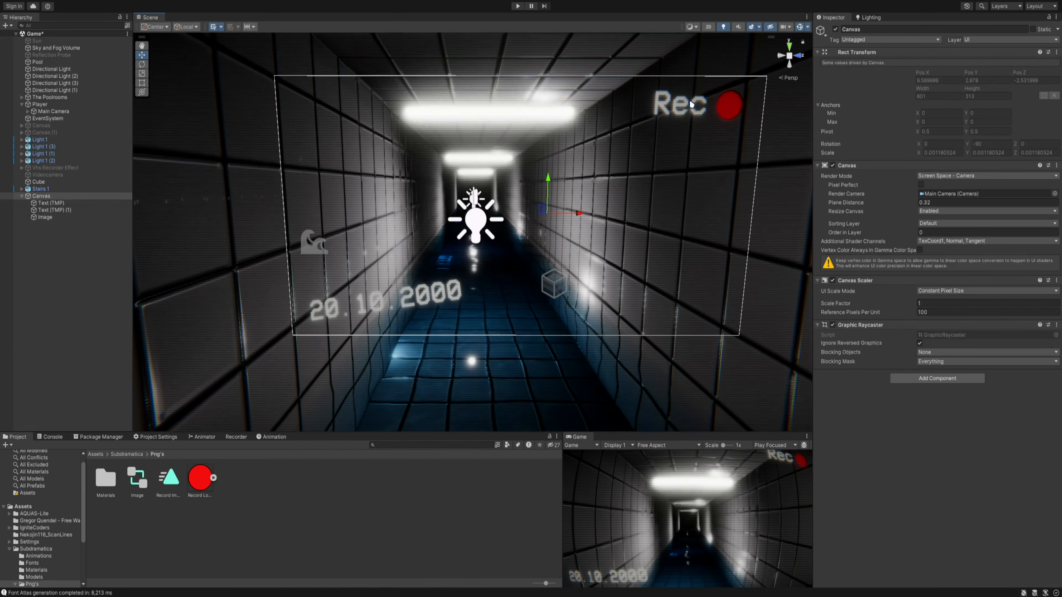
click(730, 120)
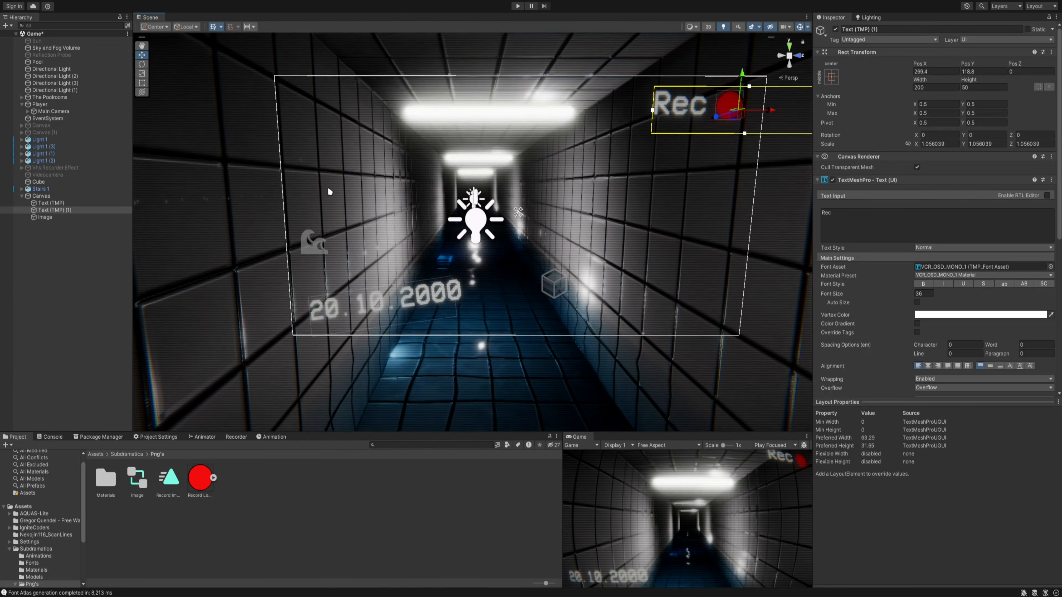
click(76, 219)
shift+click(77, 210)
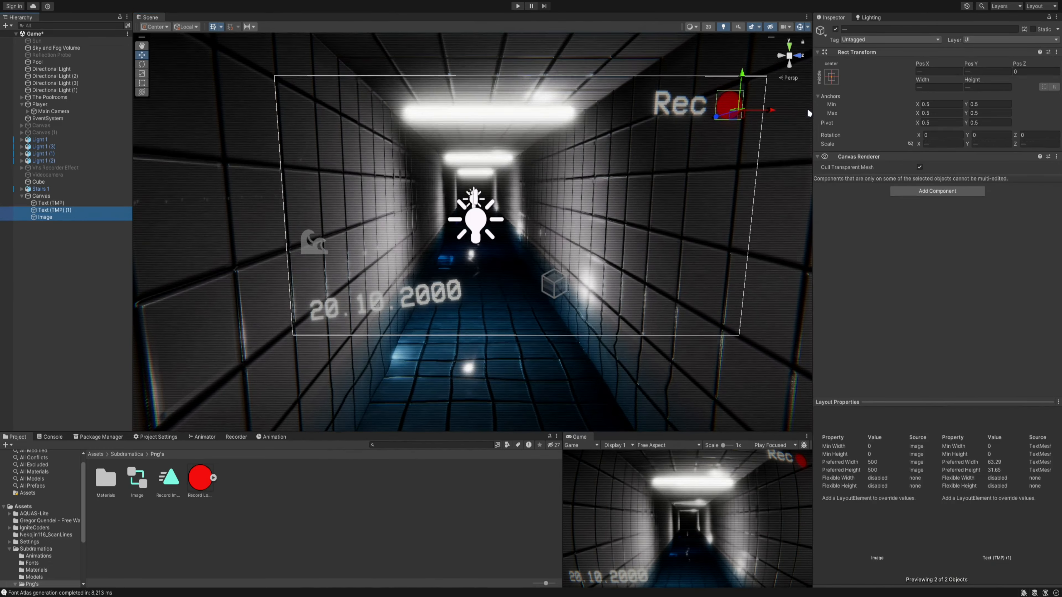
mouse_move(738, 117)
mouse_down()
mouse_move(727, 129)
mouse_move(750, 142)
mouse_move(742, 126)
mouse_move(736, 133)
mouse_up()
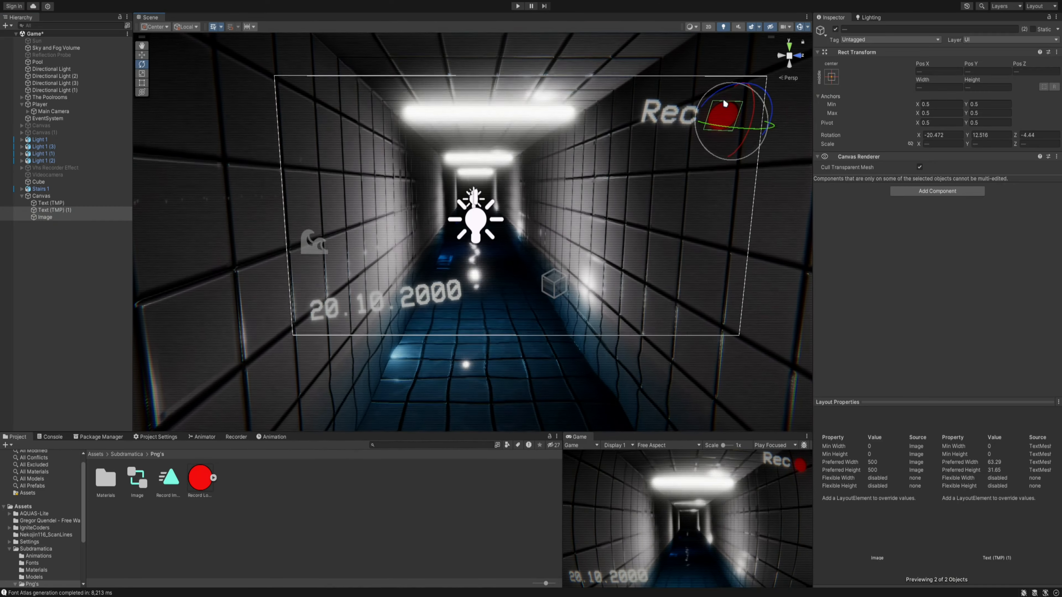
drag(720, 87, 756, 117)
key(w)
- Reposition the tilted Rec text and record image with global handles, and check the overlay in the maximized Game view
click(187, 27)
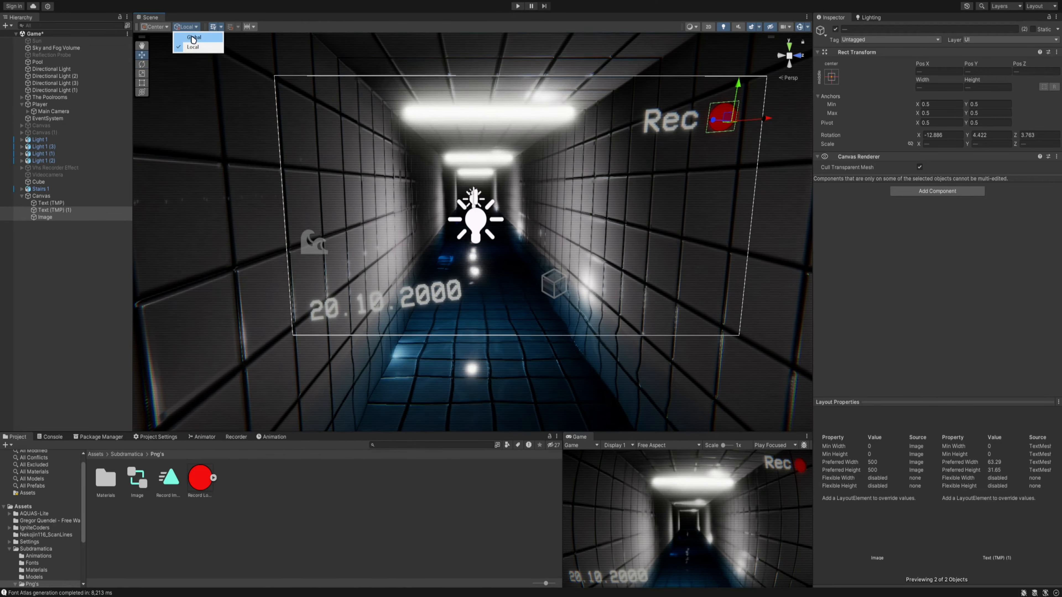
click(191, 35)
drag(734, 118, 732, 127)
scroll(668, 158, up, 3)
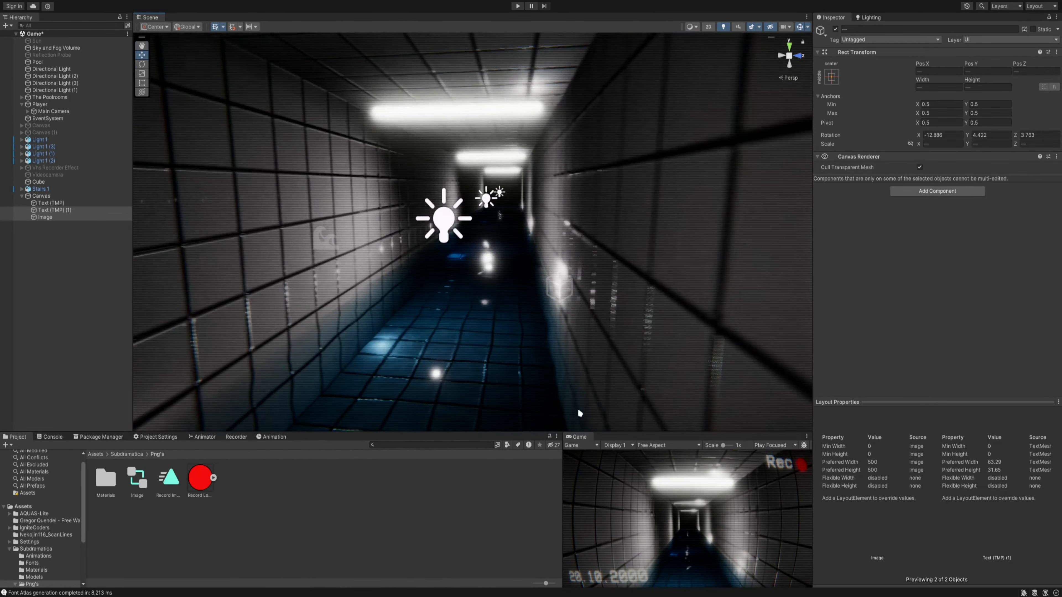
double_click(578, 436)
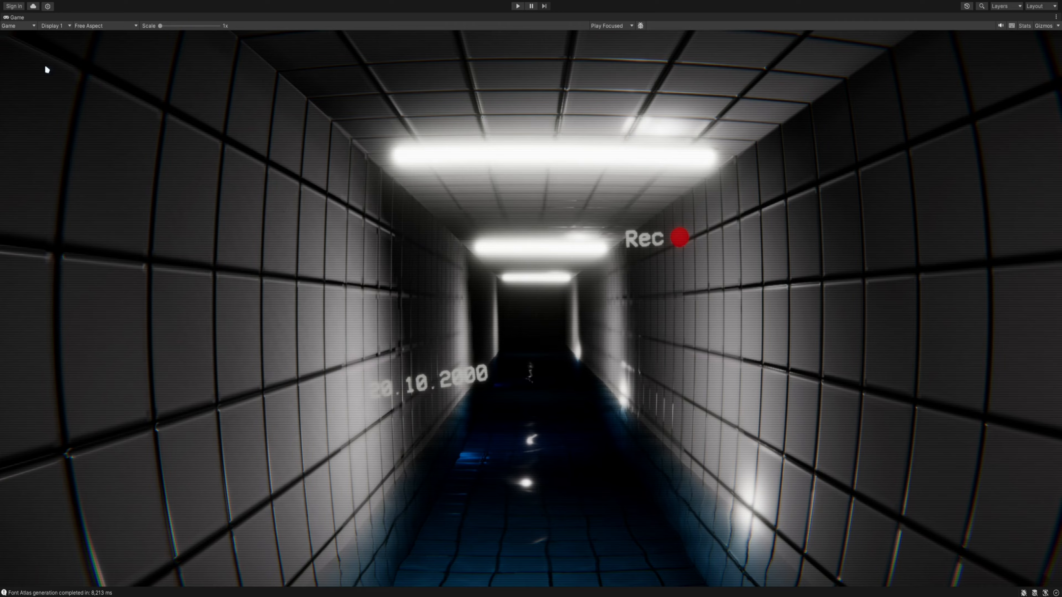
double_click(16, 17)
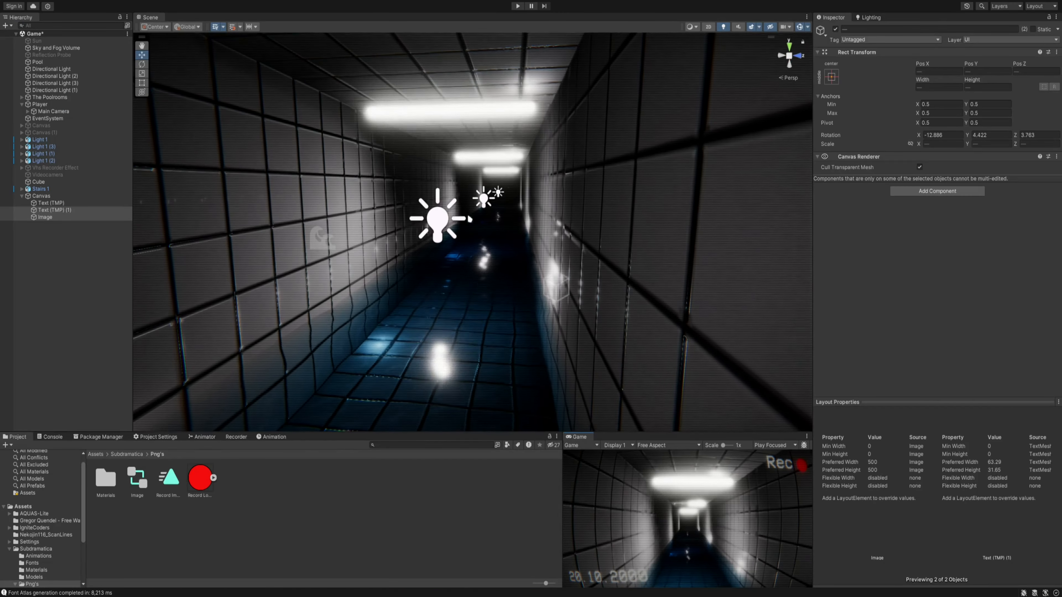
- Set the Canvas Scaler's UI scale mode to Scale With Screen Size
right_drag(470, 219, 515, 230)
key(a)
key(s)
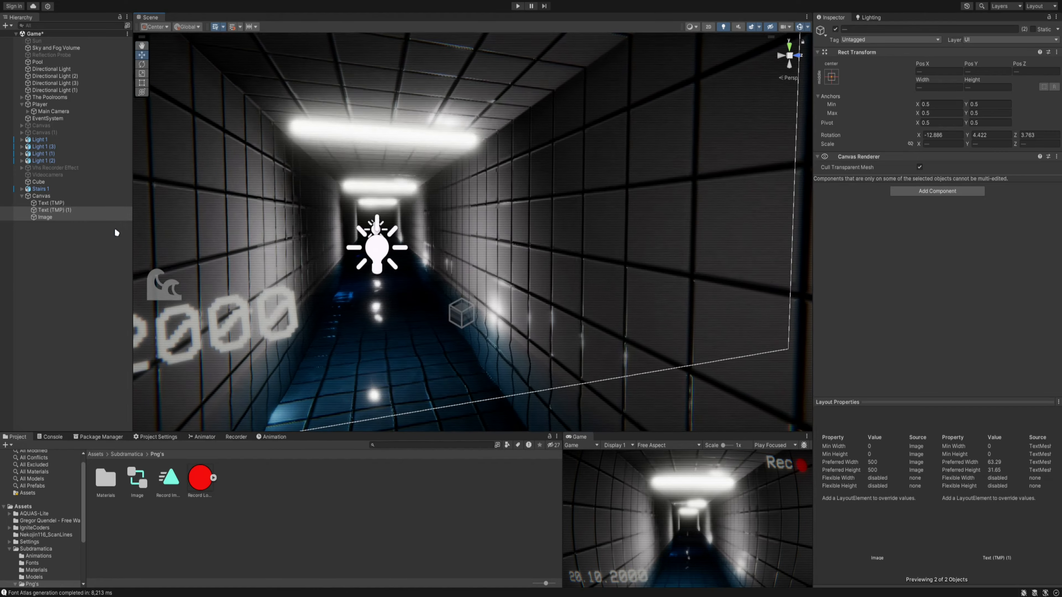
click(41, 196)
right_drag(326, 268, 330, 274)
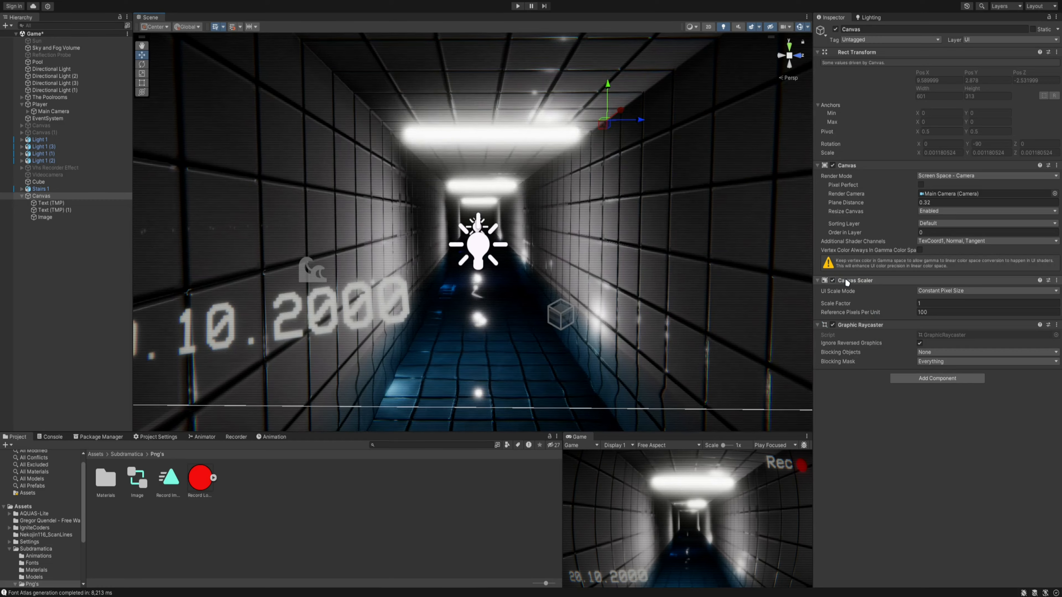
click(967, 291)
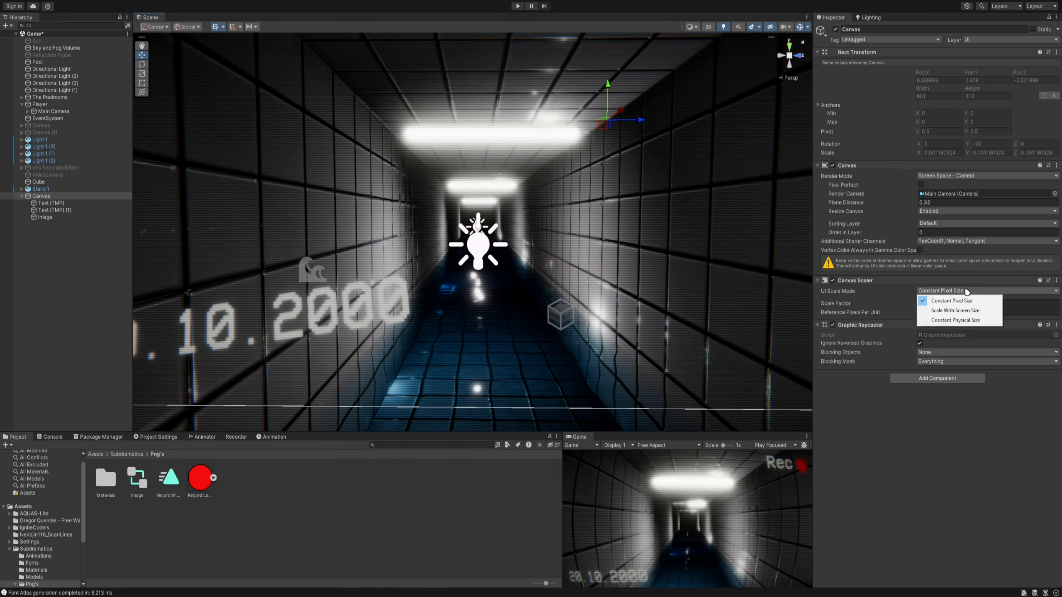
click(971, 311)
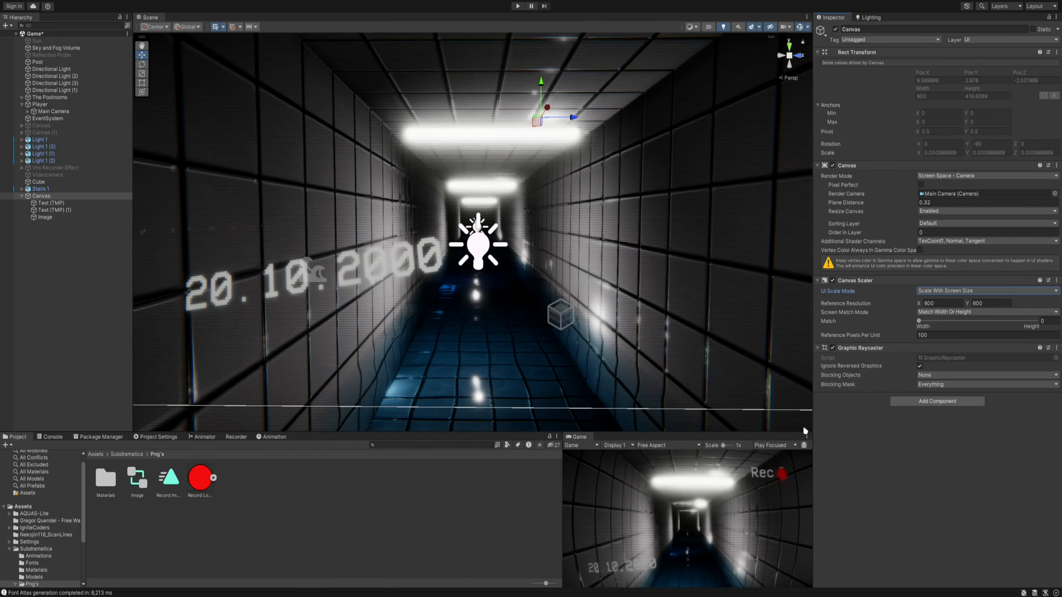
- Check the overlay in the maximized Game view and shift the date text closer to the canvas's lower-left corner
double_click(582, 437)
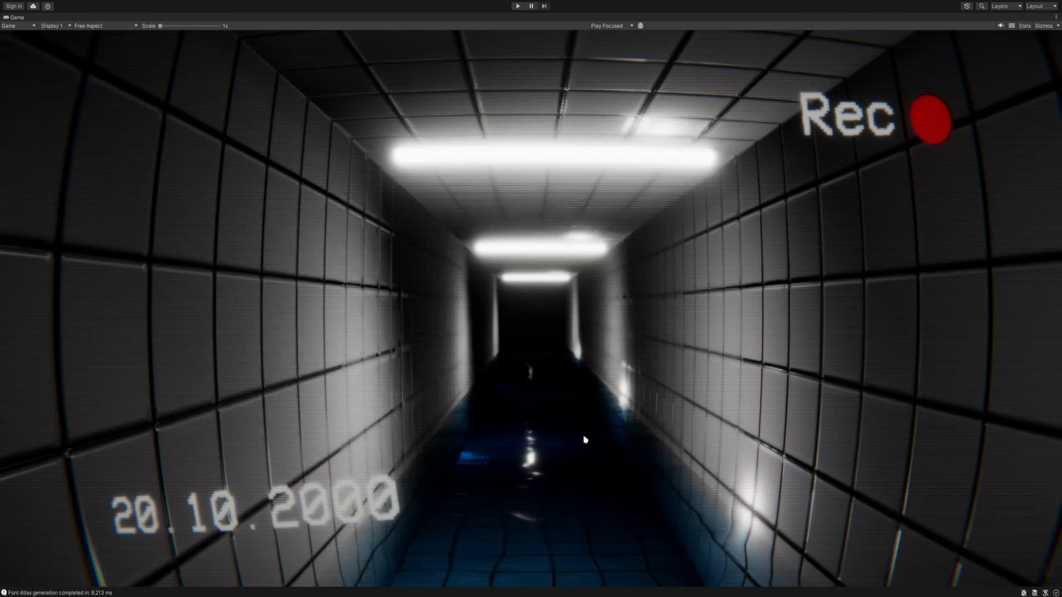
double_click(20, 17)
right_drag(478, 158, 465, 166)
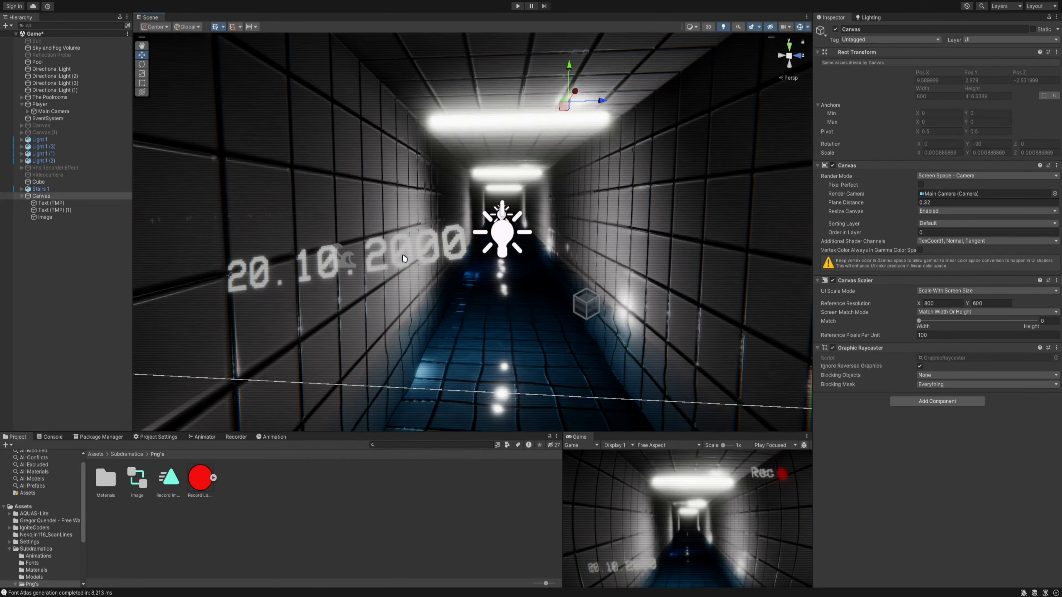
right_drag(403, 259, 381, 255)
click(381, 255)
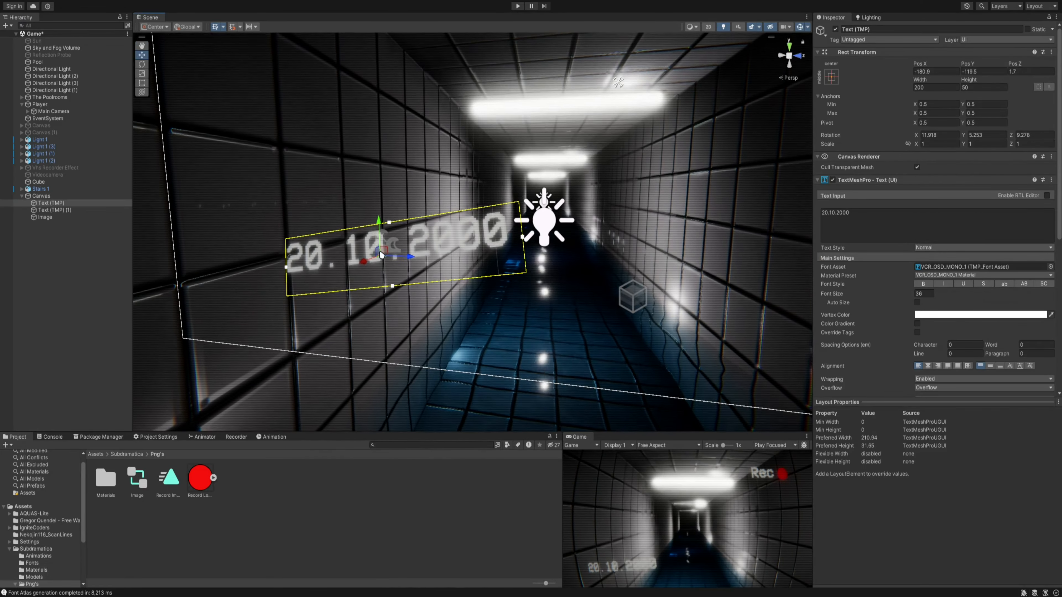
drag(381, 255, 334, 292)
- Rotate the Rec text to about -2.7 degrees on Y and move it up toward the canvas's upper edge
key(e)
right_drag(439, 221, 556, 182)
click(547, 94)
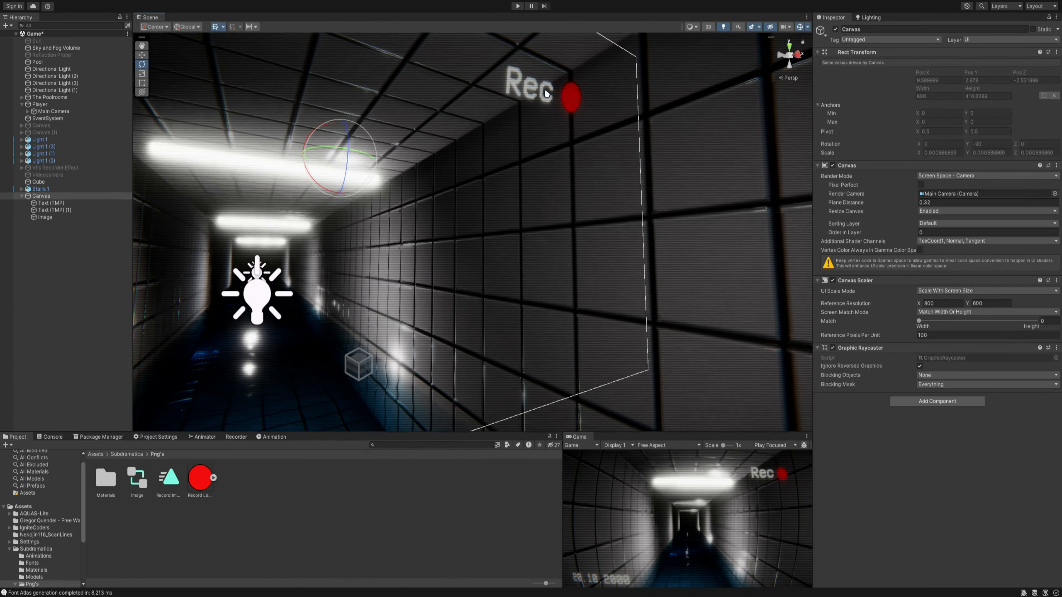
click(547, 95)
drag(591, 91, 600, 90)
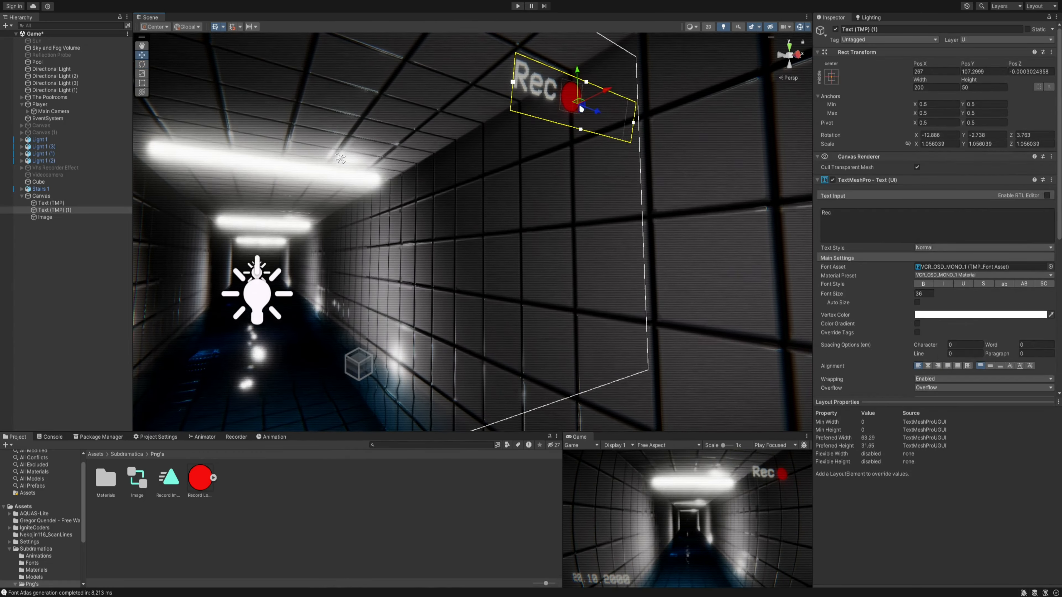
drag(578, 86, 578, 51)
- Move the record image to about X 287, Y 154.9 and check the overlay in the maximized Game view
click(573, 105)
click(573, 105)
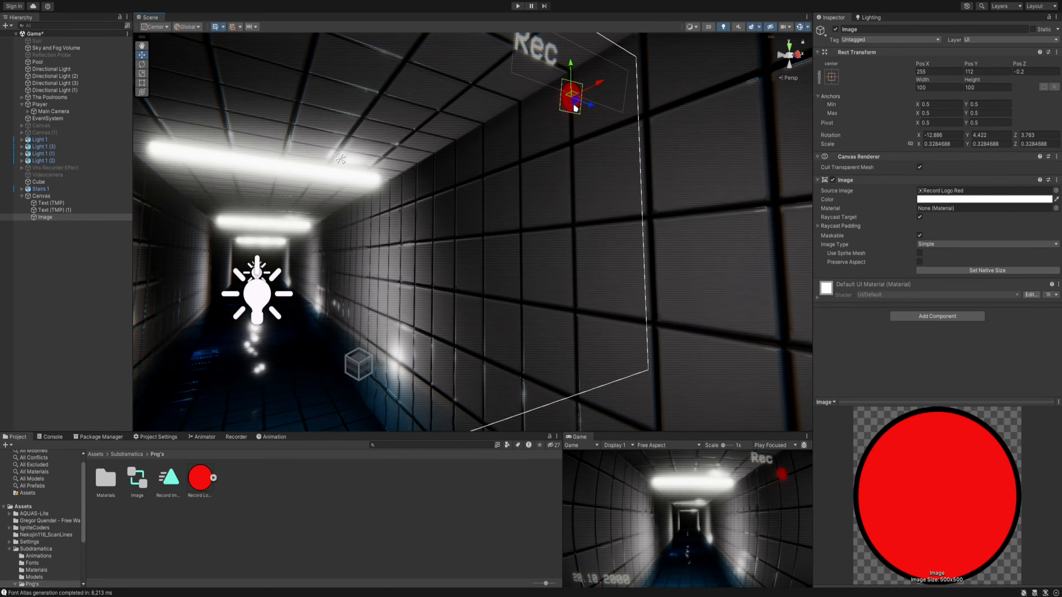
drag(572, 105, 586, 75)
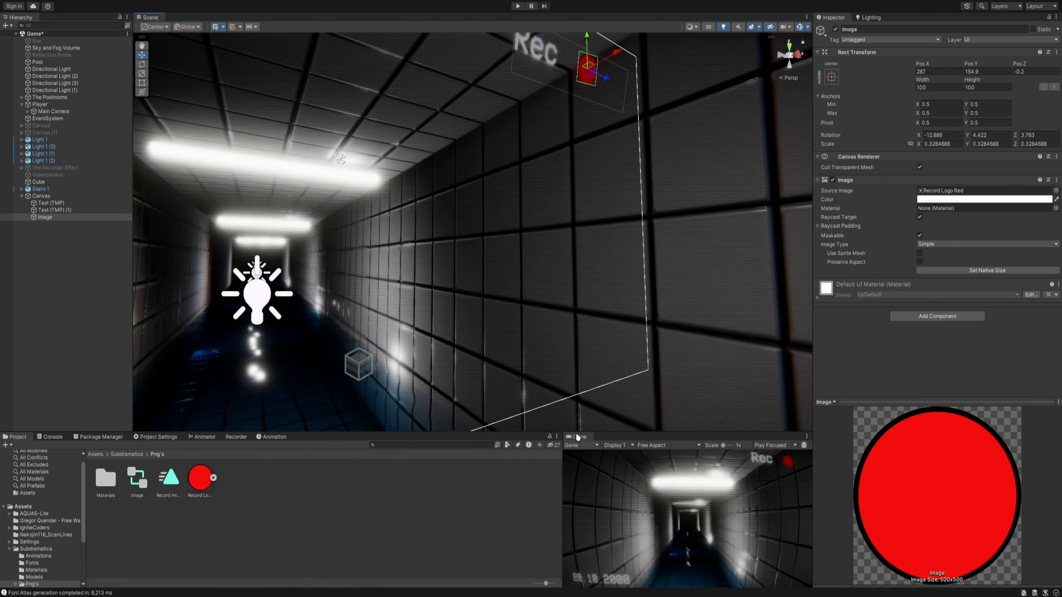
double_click(666, 436)
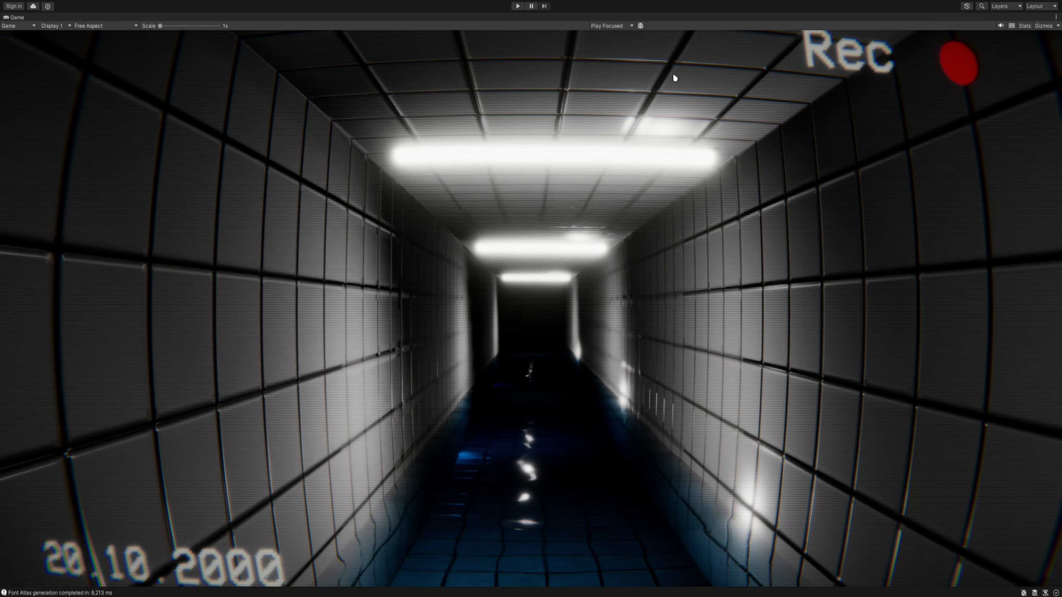
double_click(15, 18)
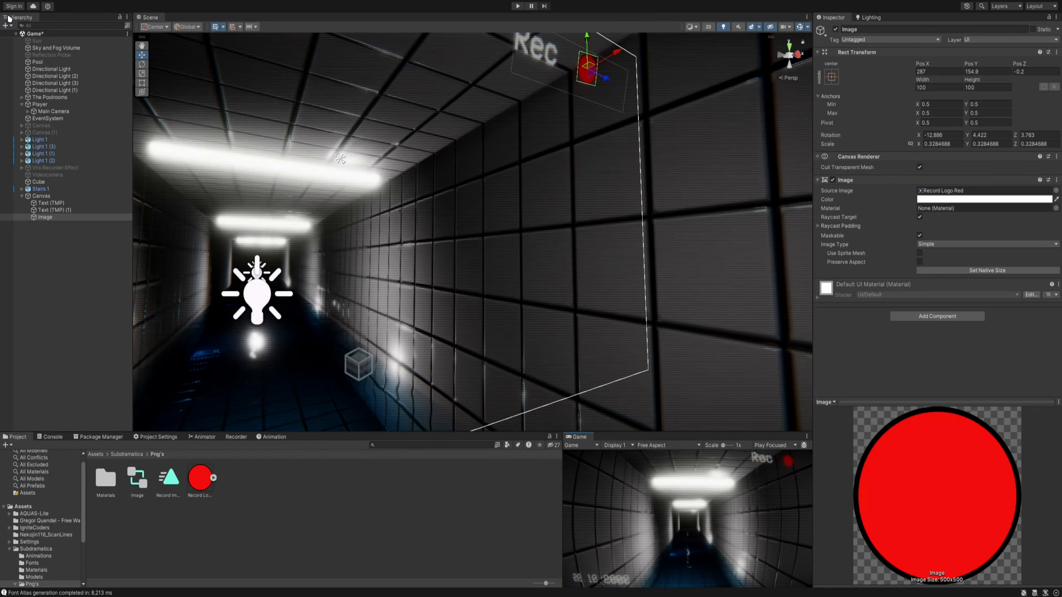
mouse_move(513, 184)
right_down()
mouse_move(502, 190)
mouse_move(505, 173)
right_up()
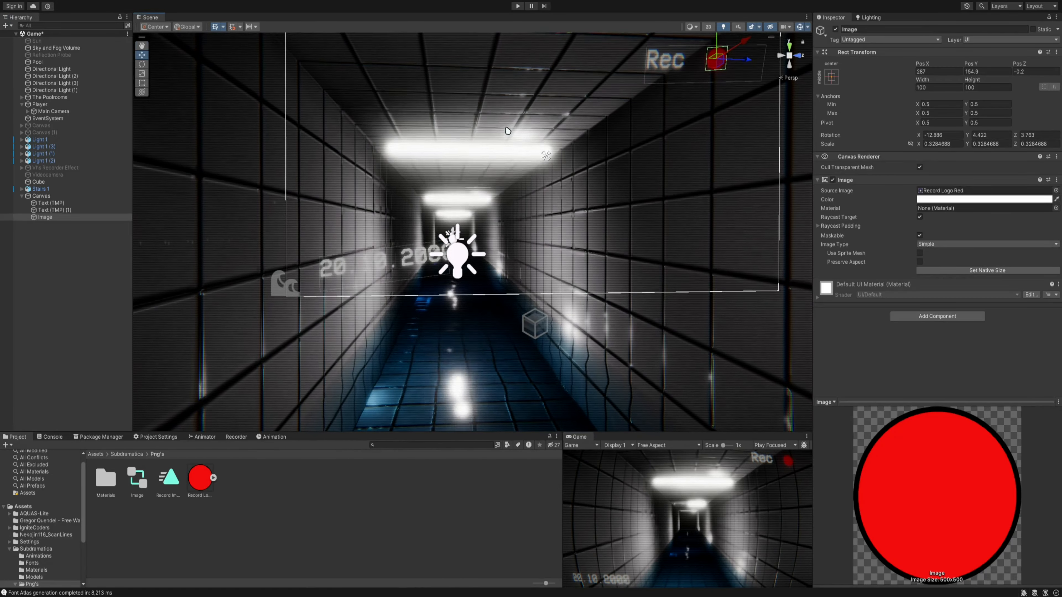
right_drag(530, 145, 562, 192)
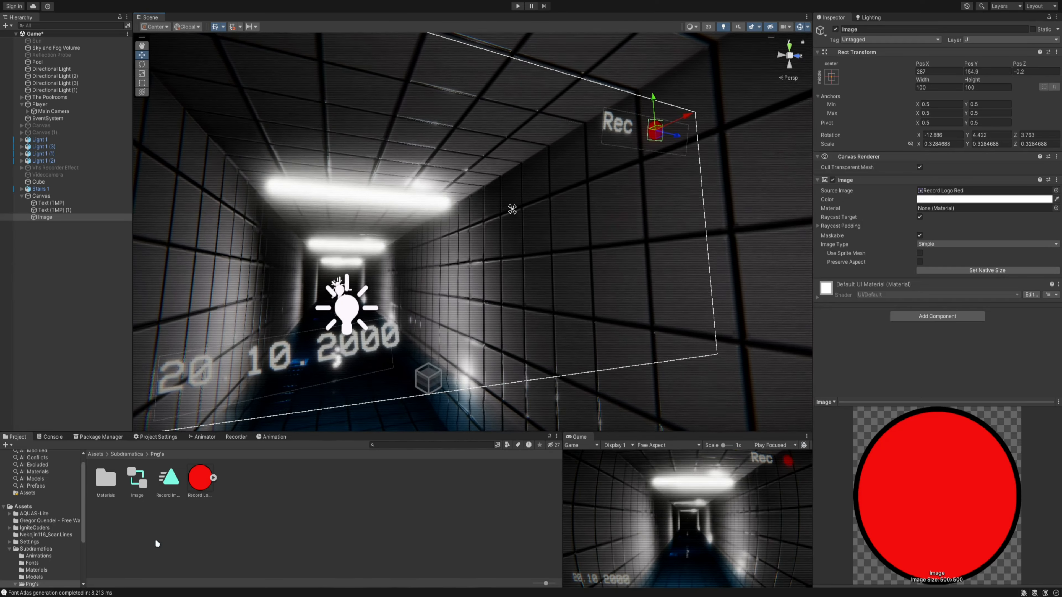
- Create an animation clip named Record Logo for the record image and enable keyframe recording
click(270, 437)
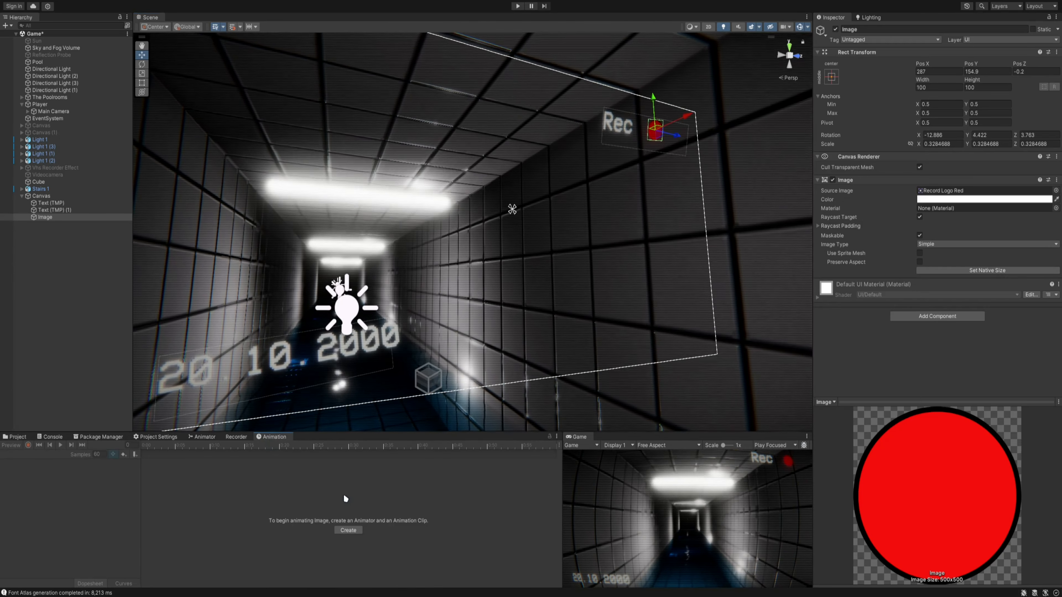
click(349, 530)
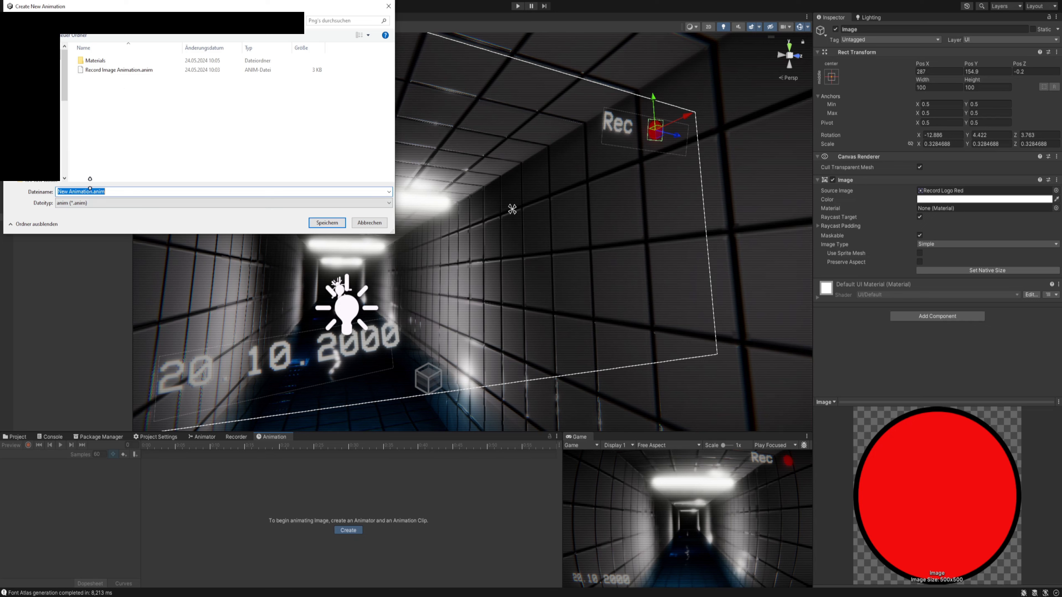
text(Record)
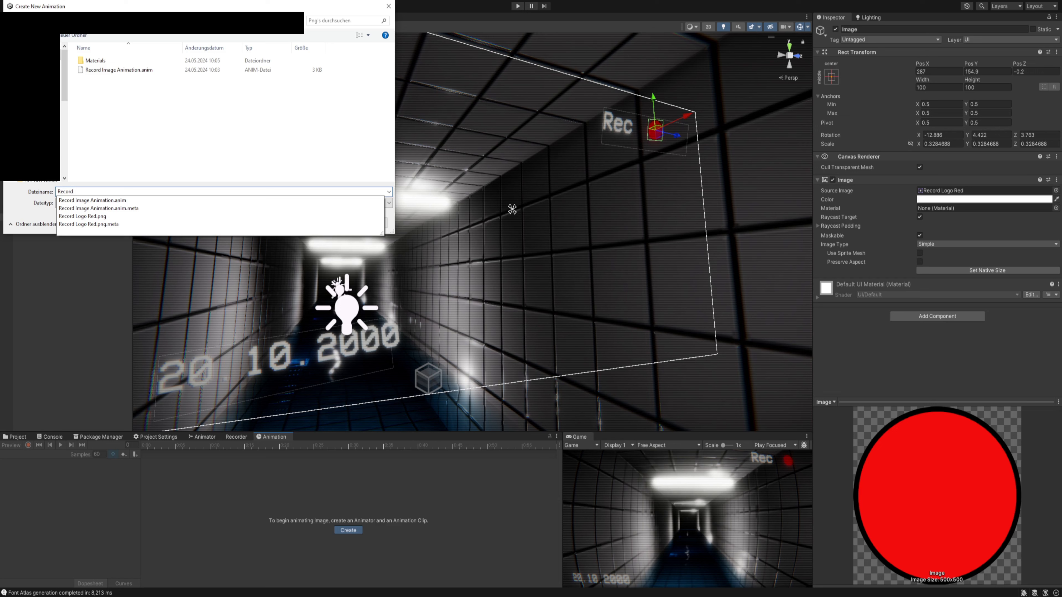
text( Logo)
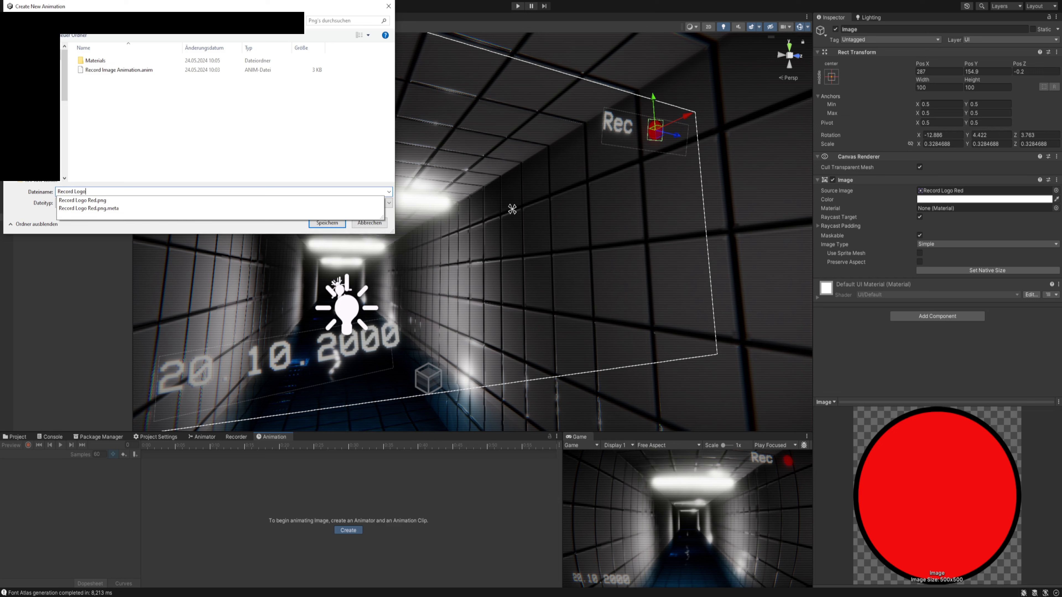
click(146, 141)
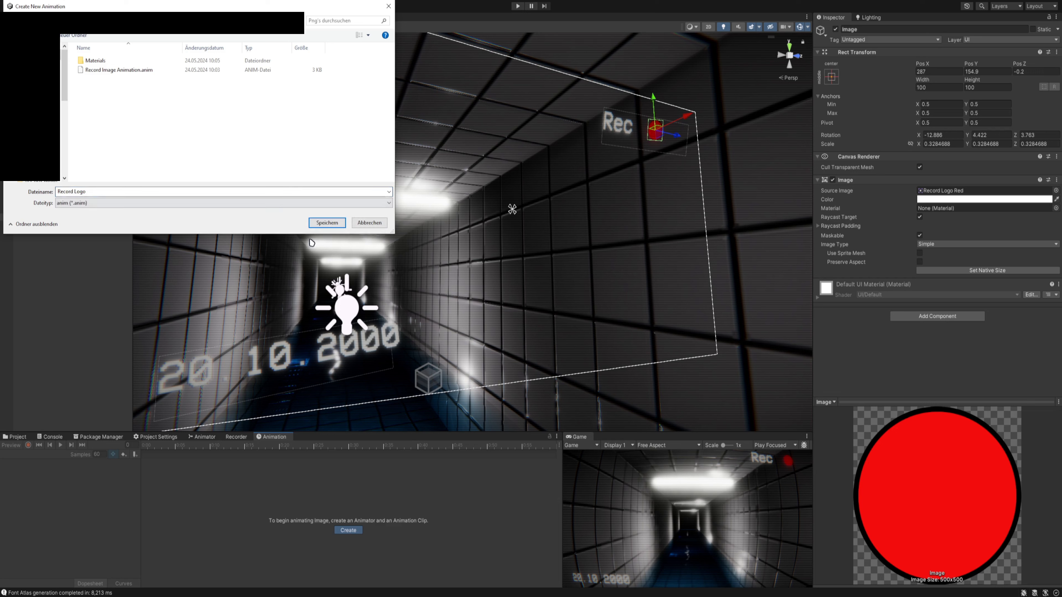
click(322, 225)
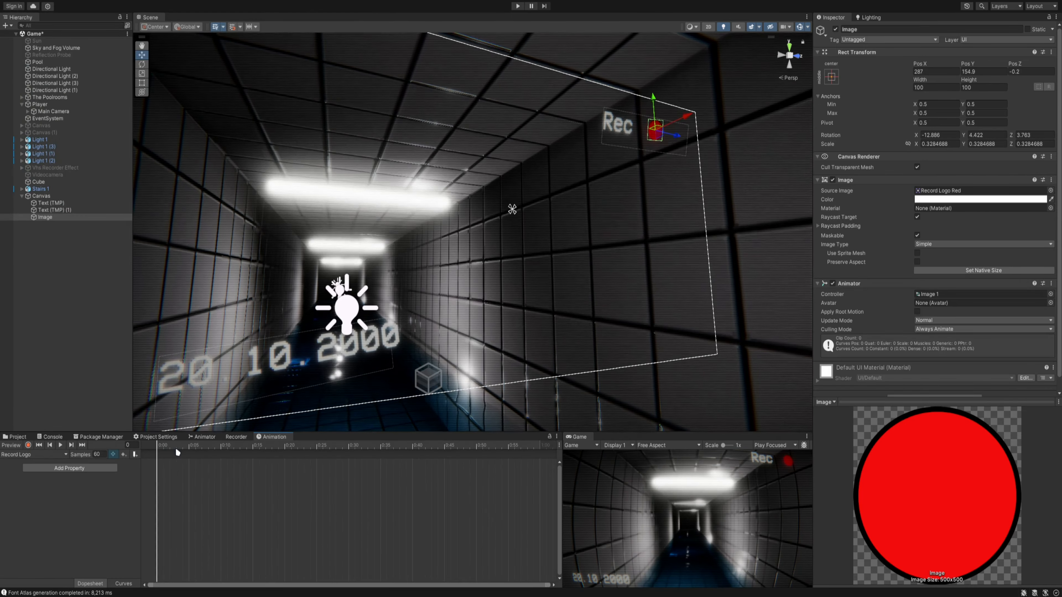
drag(177, 449, 1, 494)
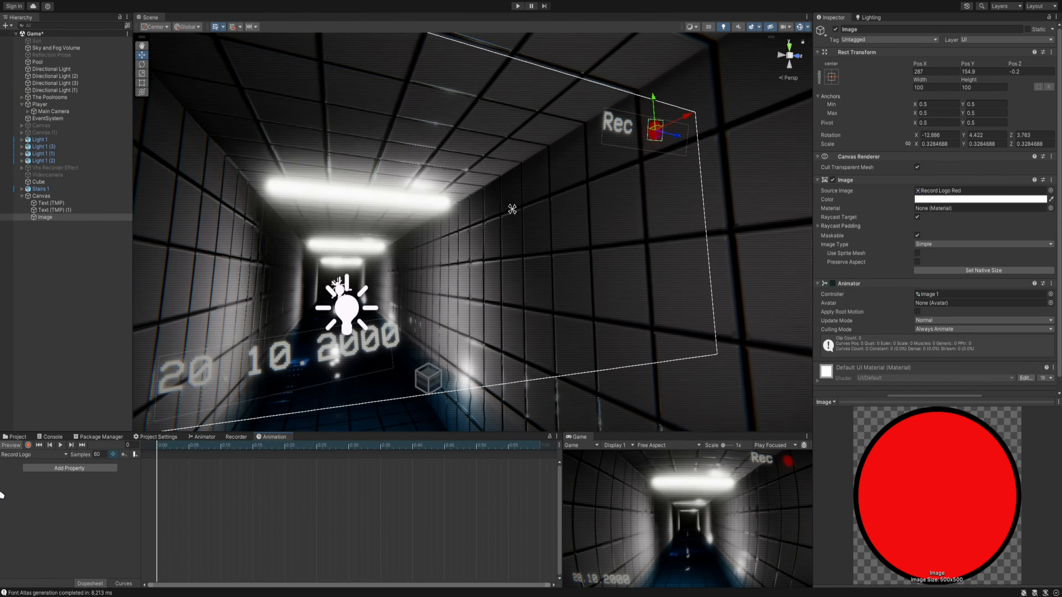
click(28, 445)
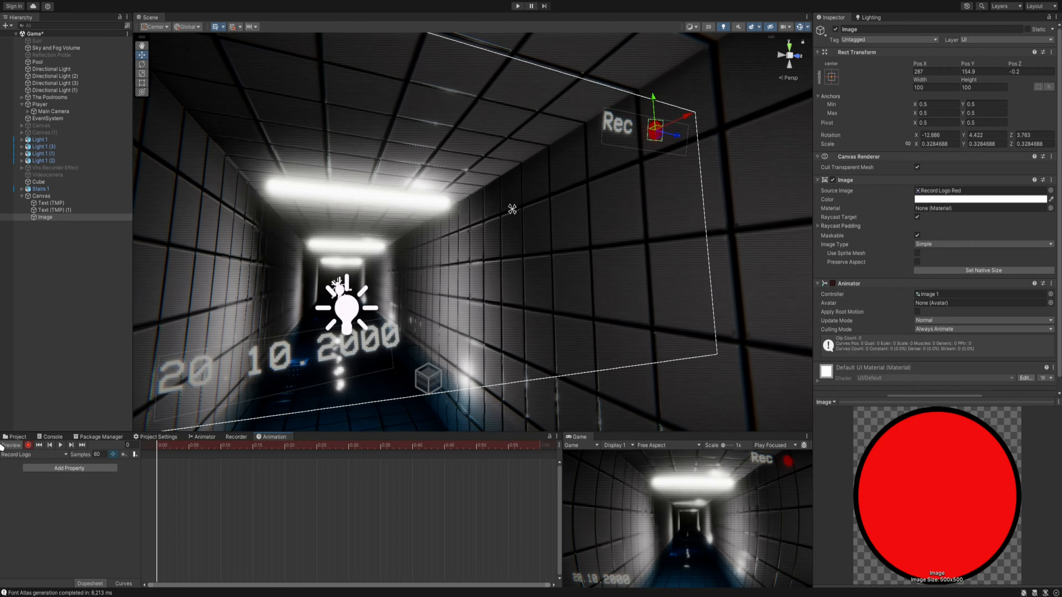
- Look through the Materials, Textures and Scripts folders of the Subdramatica assets for the logo's materials
click(17, 437)
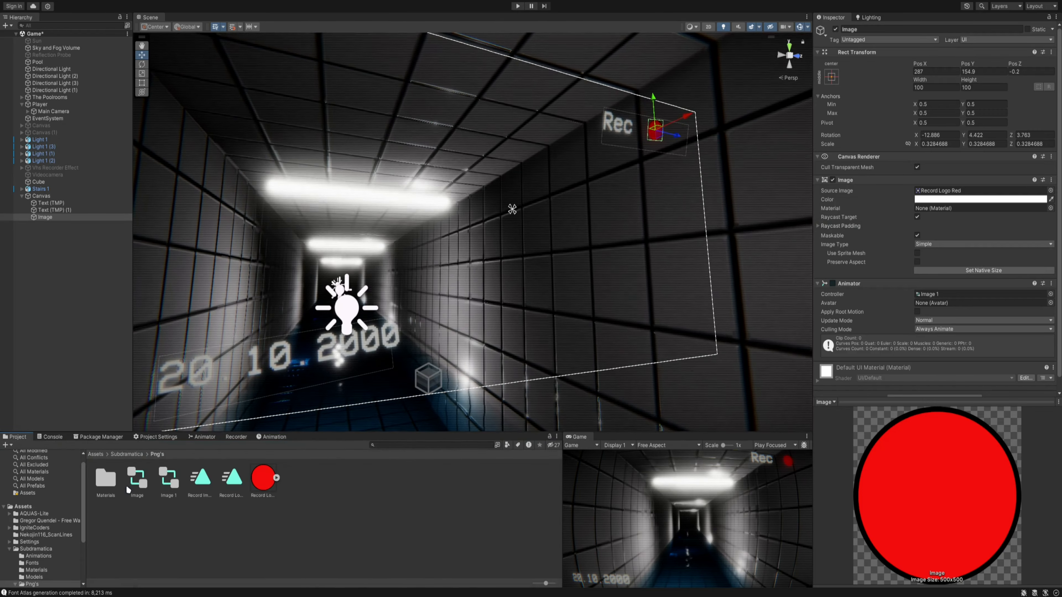
click(121, 455)
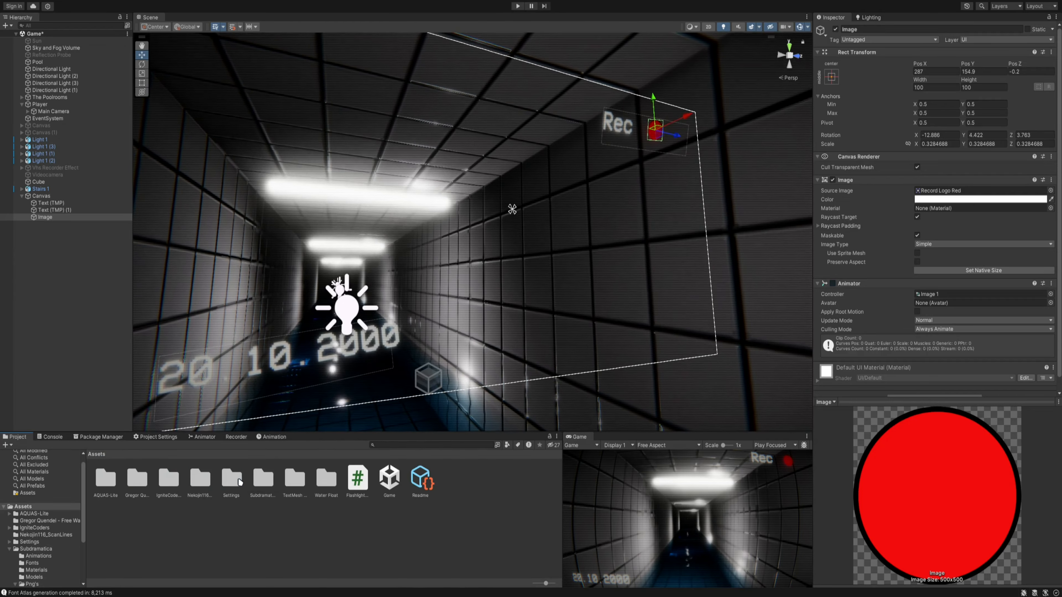
double_click(170, 481)
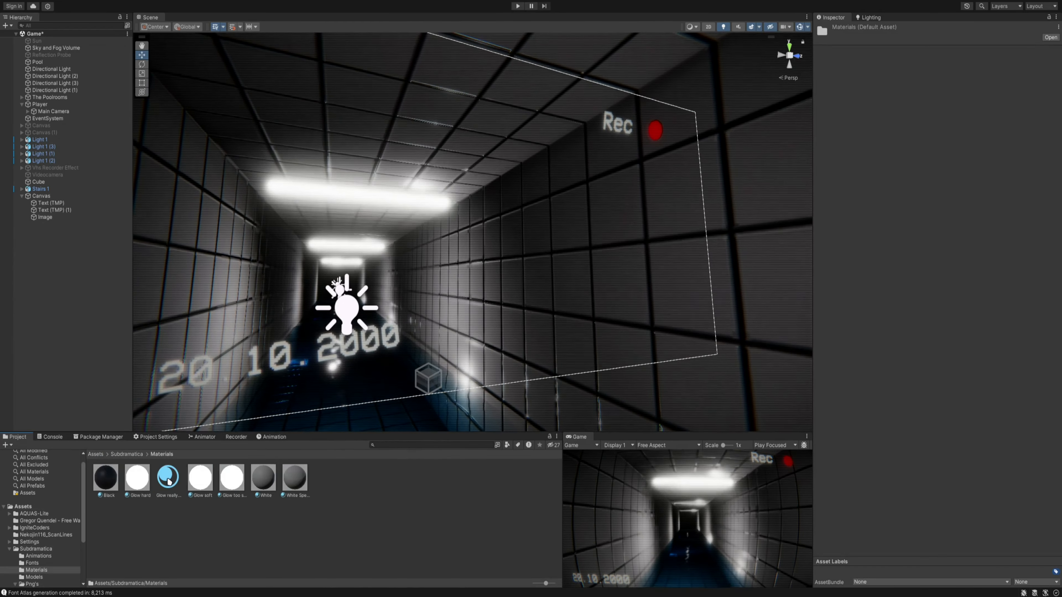
click(129, 454)
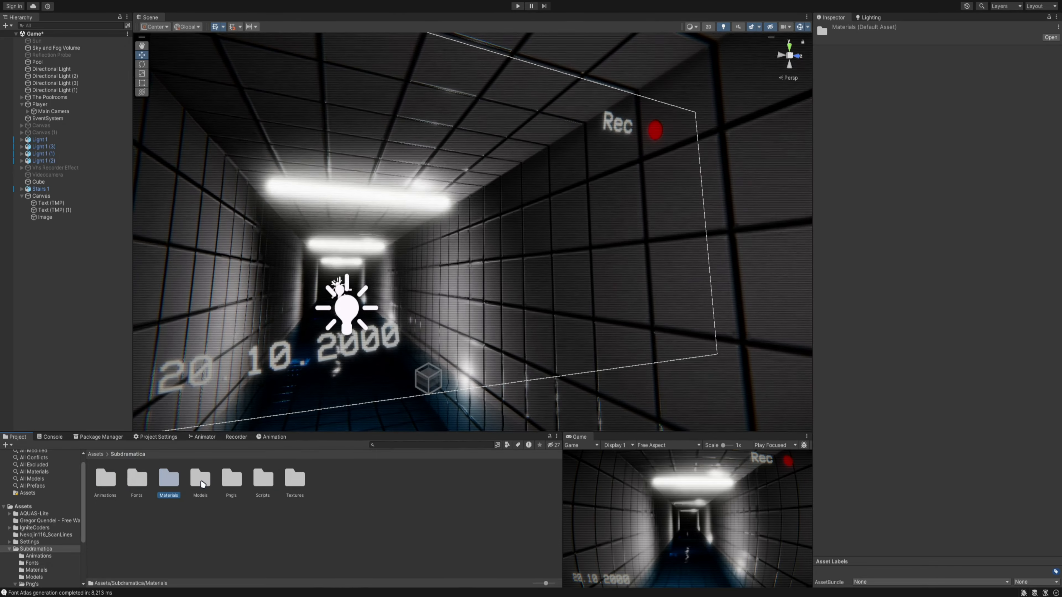
double_click(294, 480)
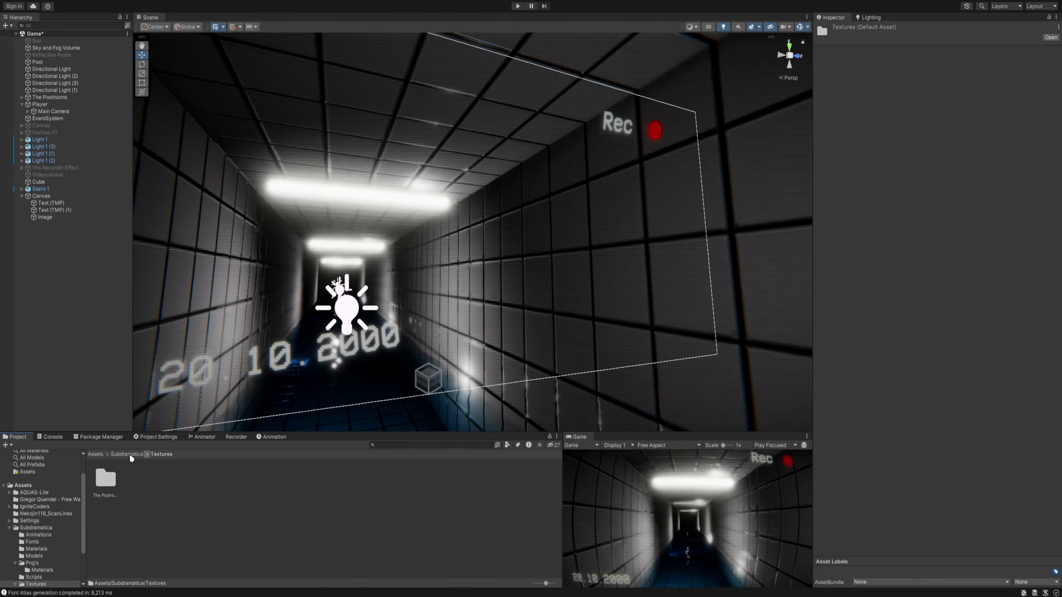
double_click(105, 479)
double_click(107, 478)
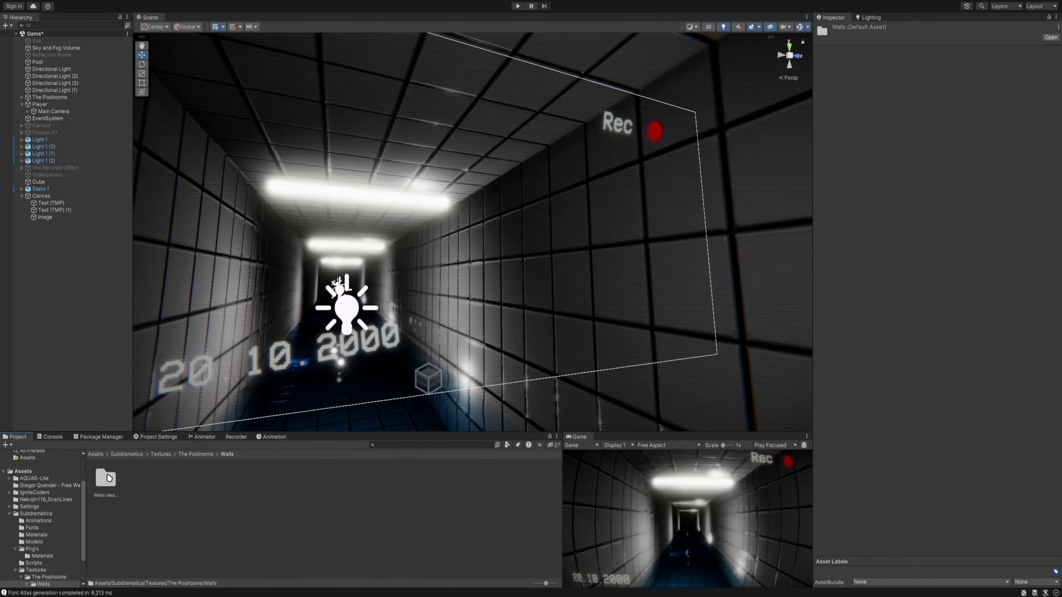
click(161, 455)
click(127, 454)
click(262, 480)
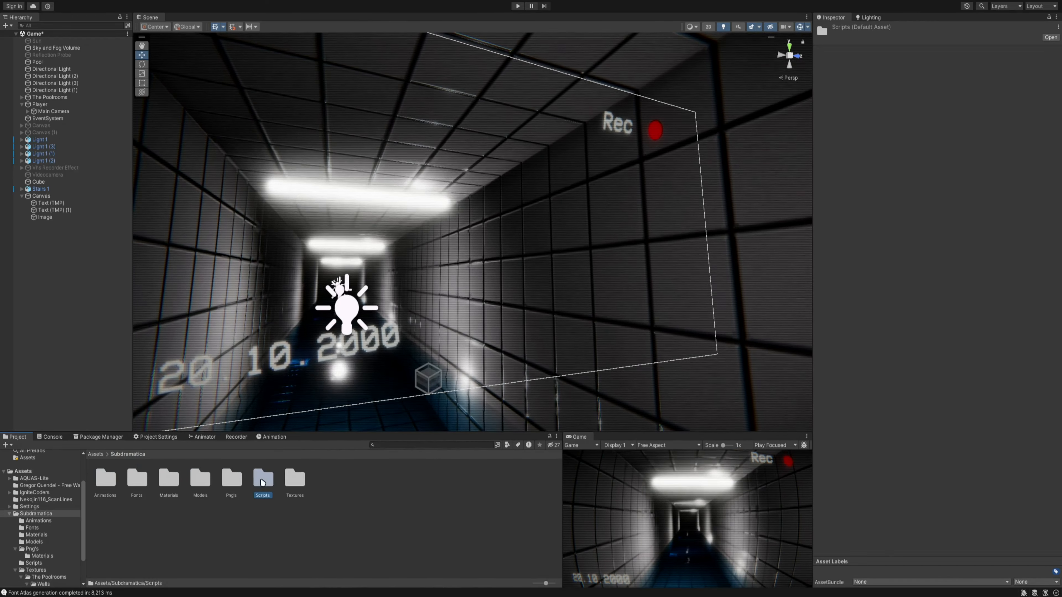
double_click(254, 482)
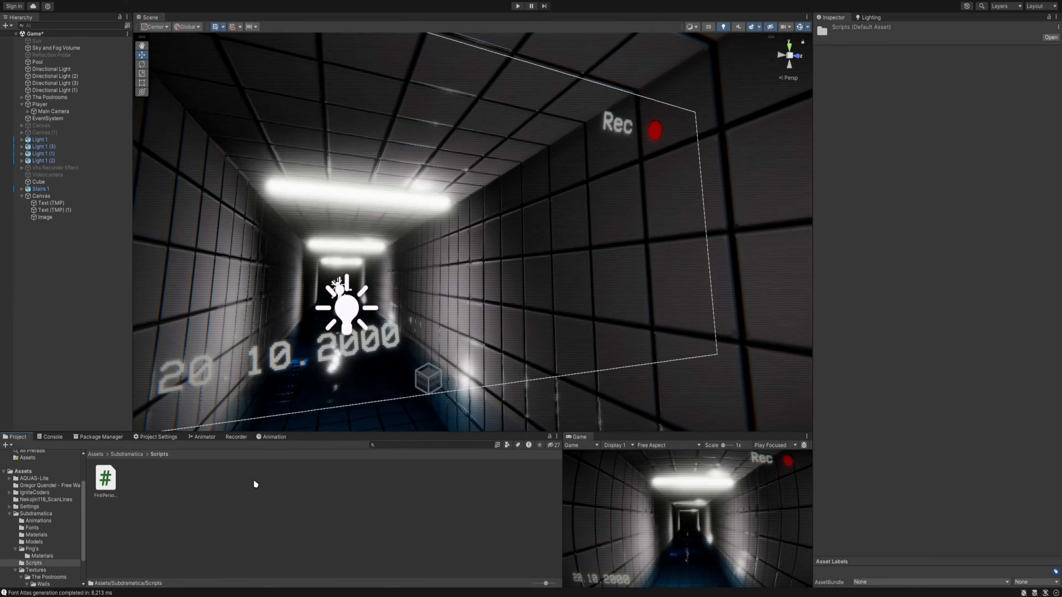
- Open the Materials folder inside Png's and examine the surface settings of the existing Transparent material
click(147, 454)
click(168, 502)
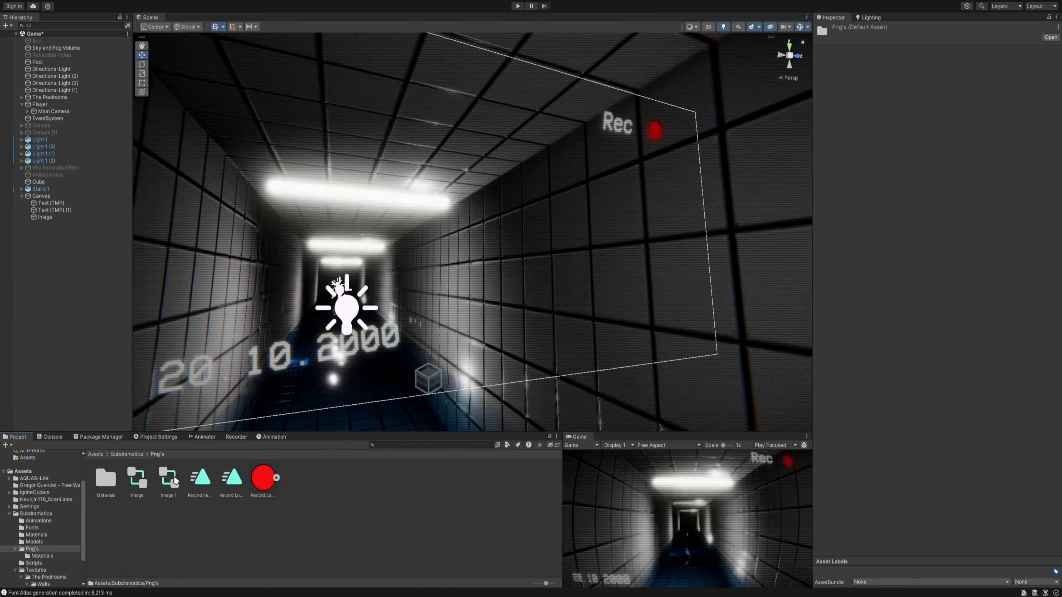
double_click(106, 480)
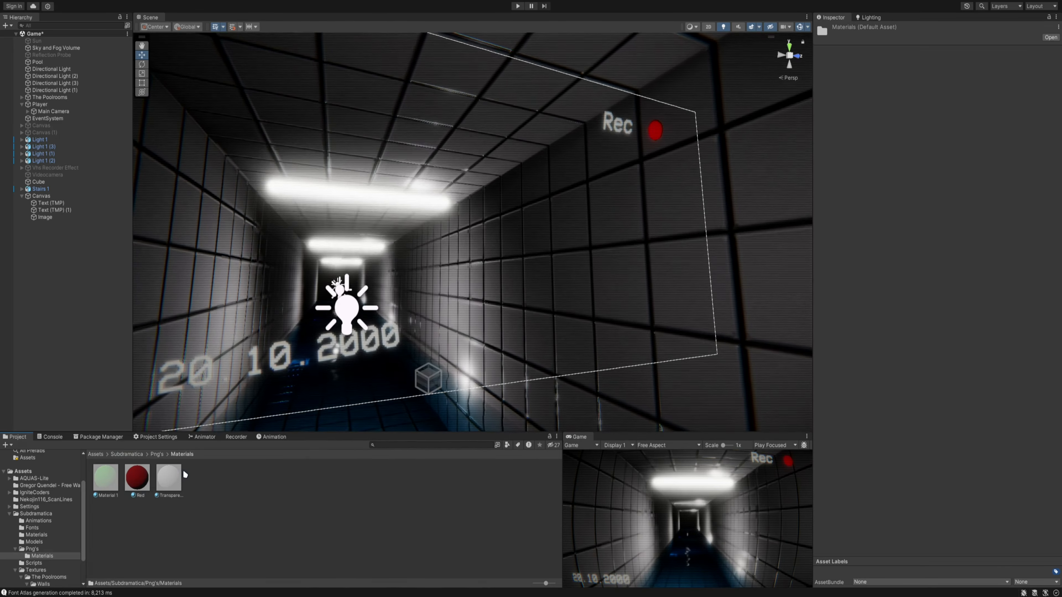
click(175, 486)
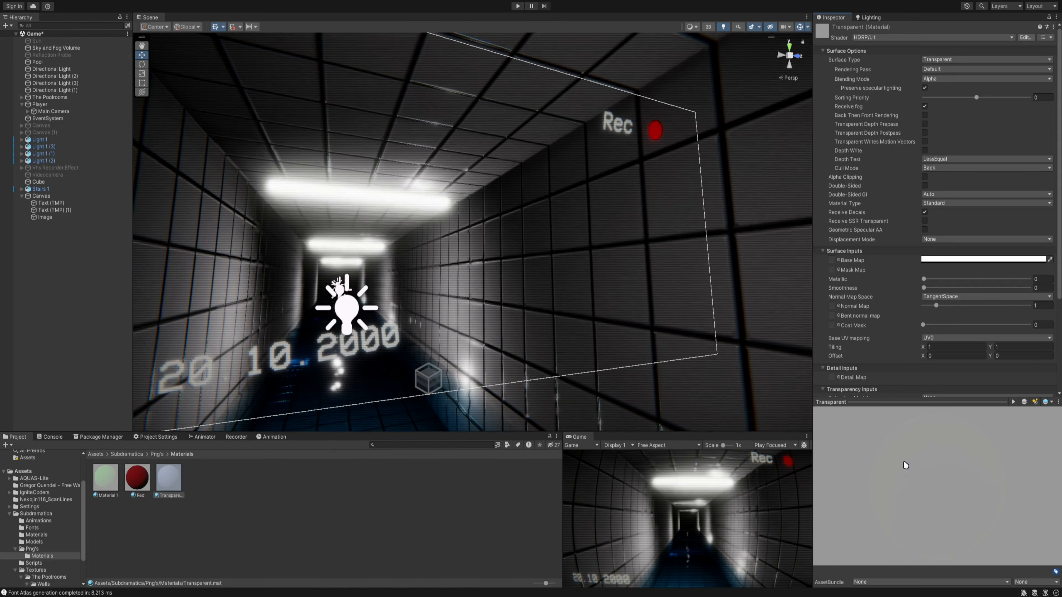
drag(907, 400, 907, 435)
- Create a new material named Transparent Logo Mat in the Png's Materials folder
right_click(310, 512)
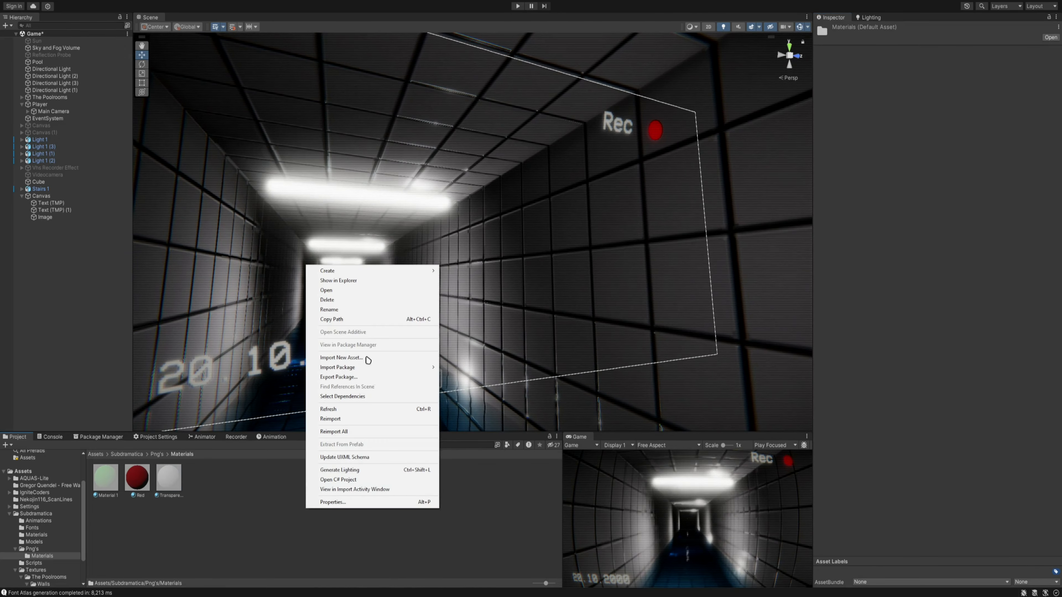
mouse_move(414, 271)
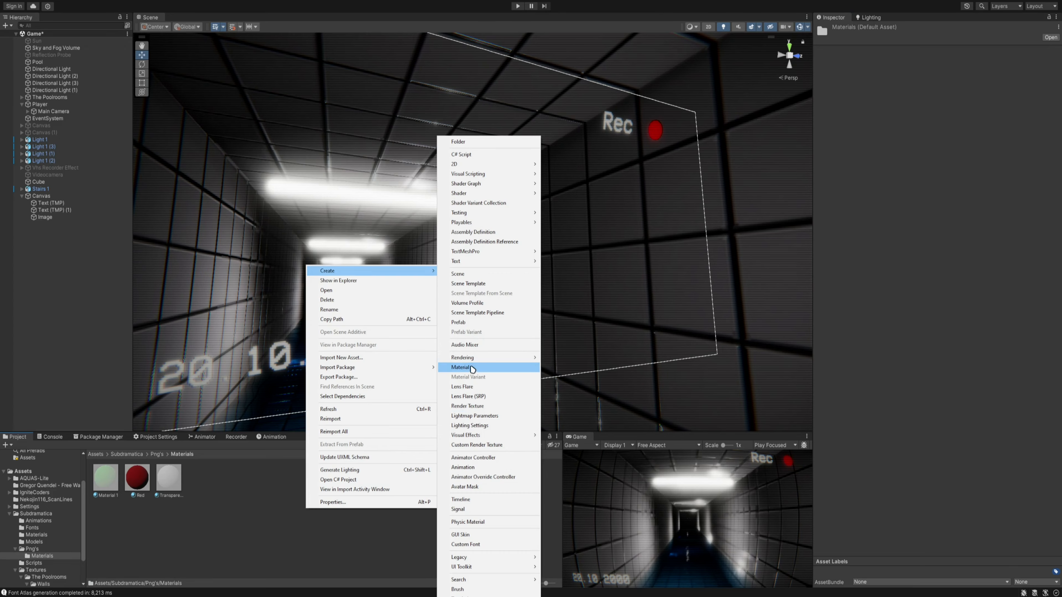
click(468, 367)
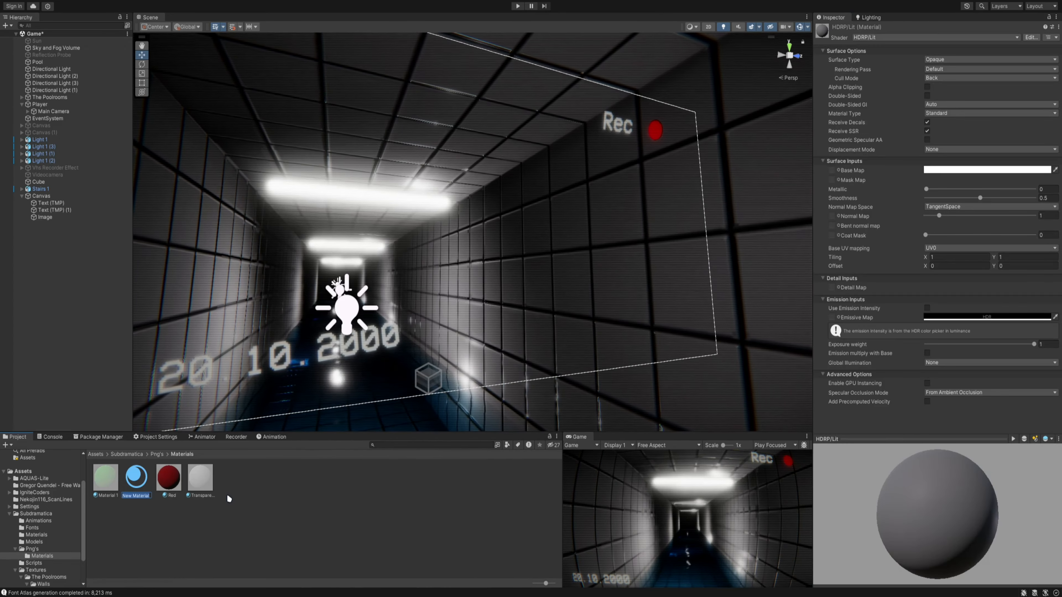
text(Transparent)
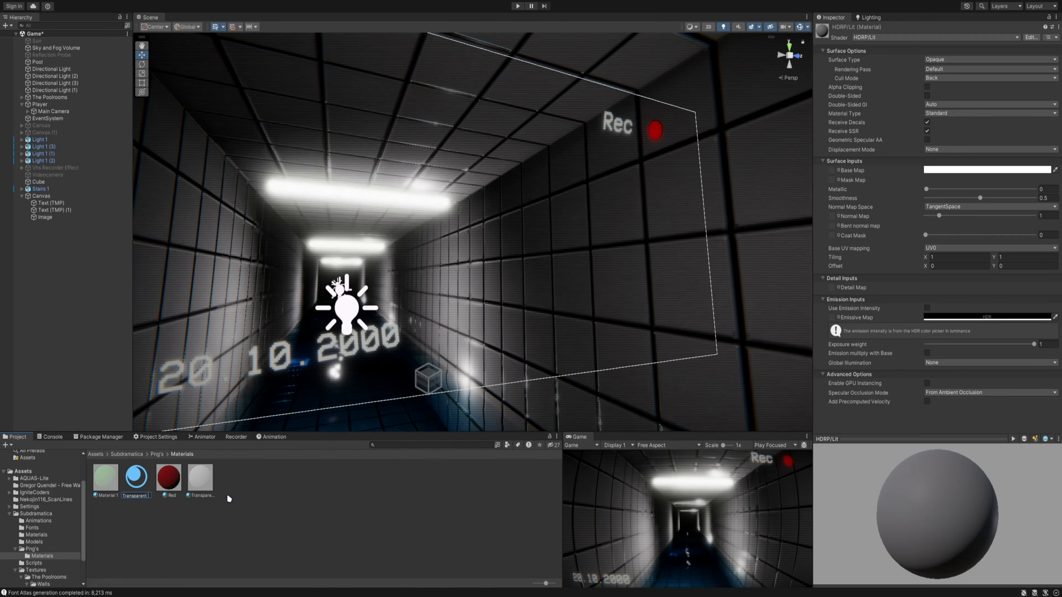
text( Logo Mat)
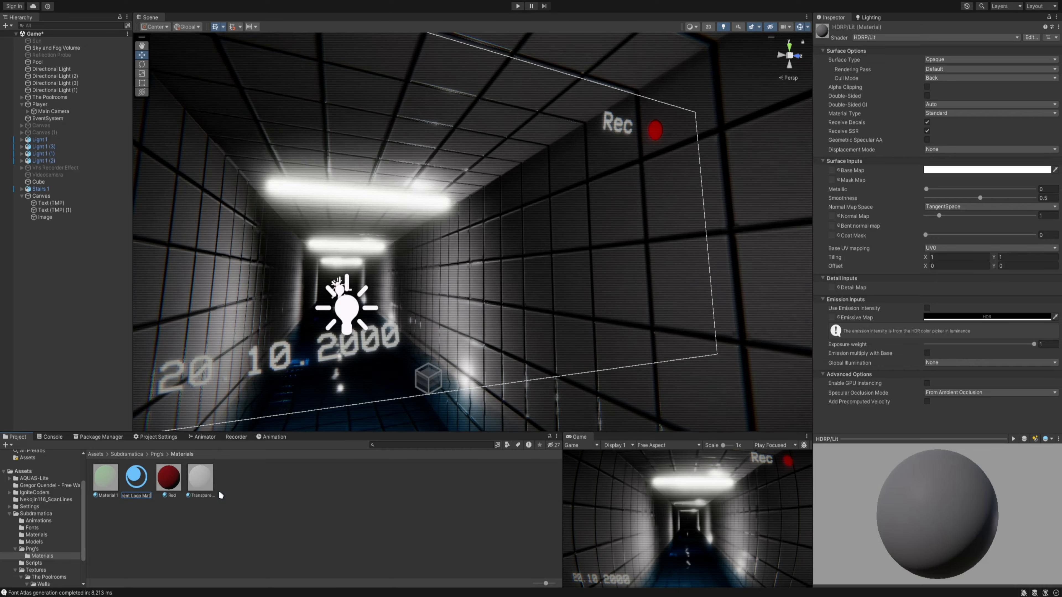
key(Return)
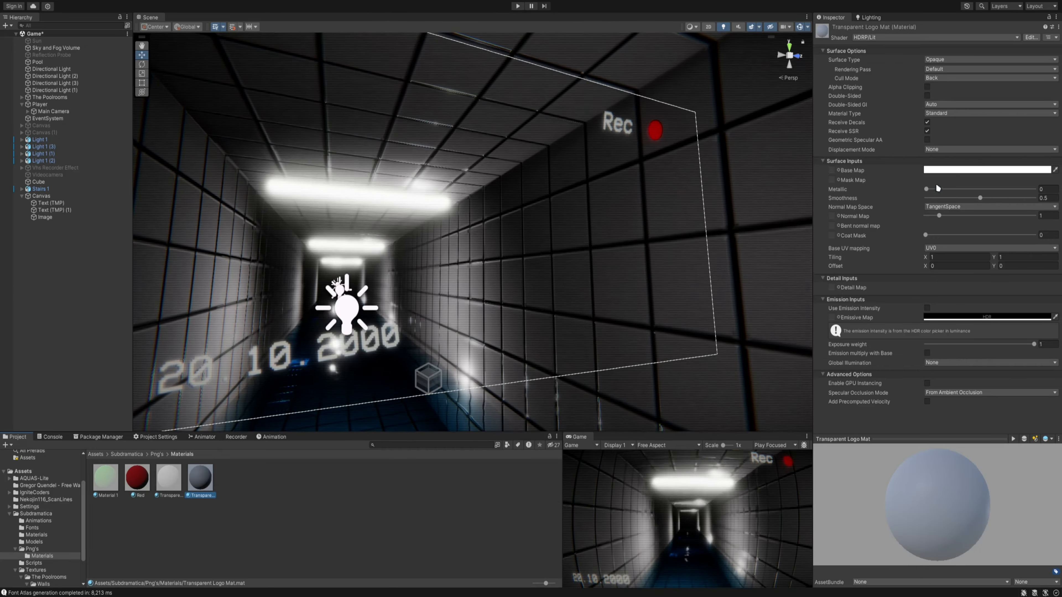
- Set the new material's base map alpha to 0 and its smoothness to 0
click(943, 171)
click(1035, 170)
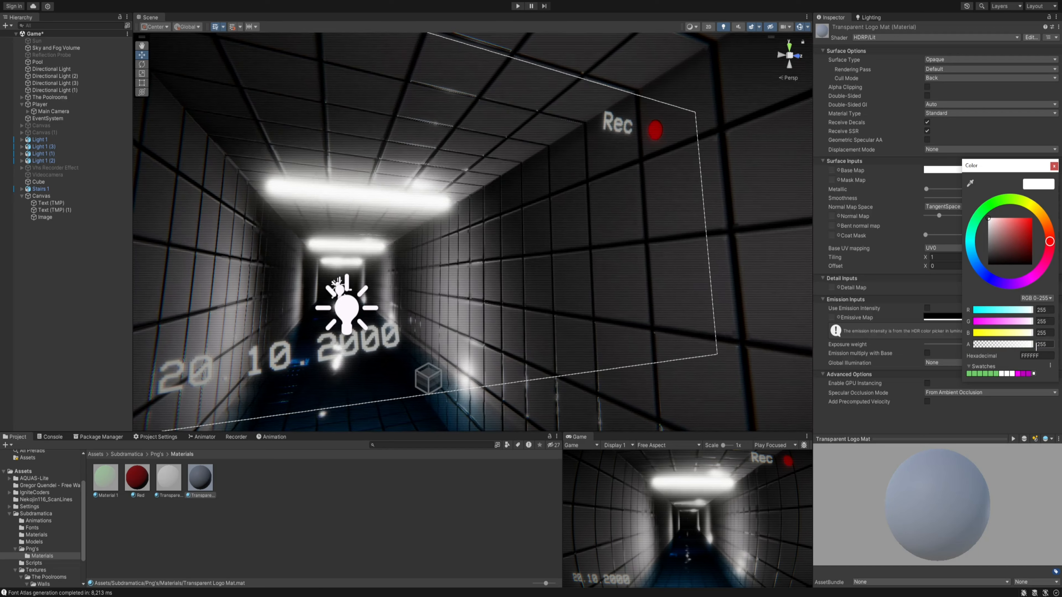
drag(1027, 345, 975, 344)
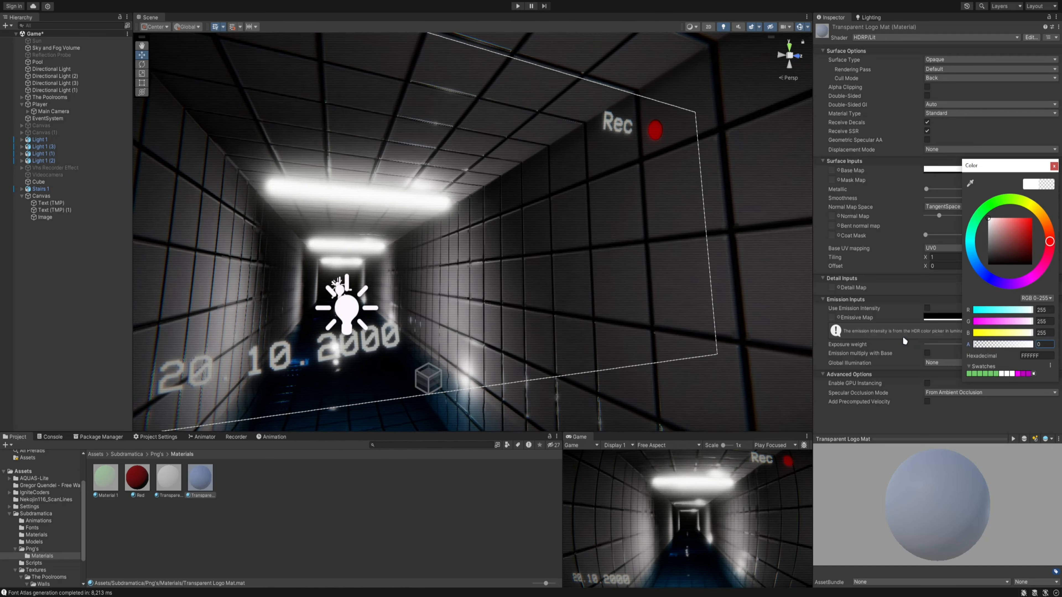
click(897, 177)
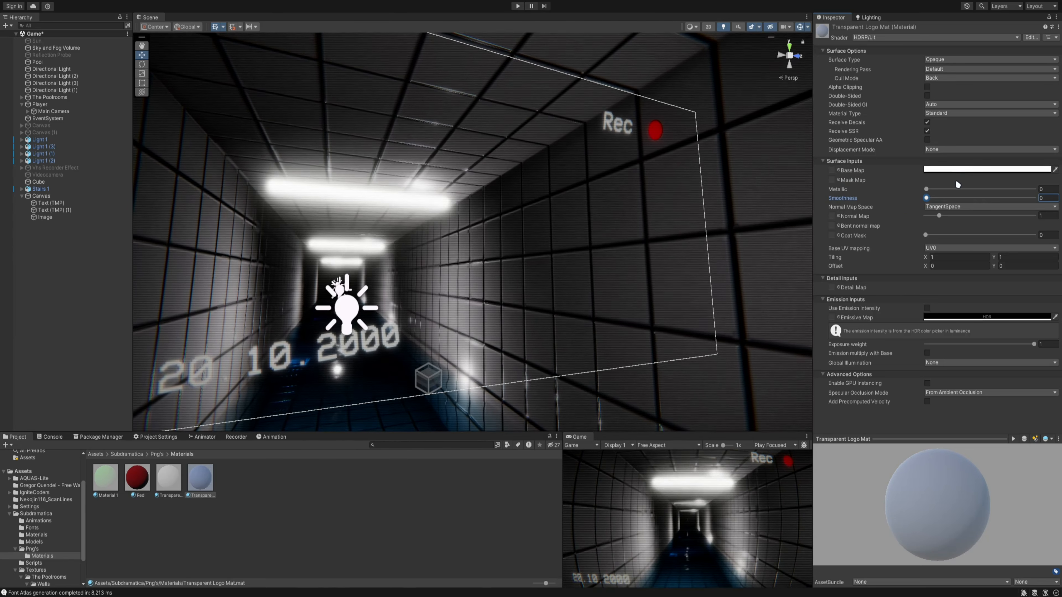
drag(975, 494, 899, 414)
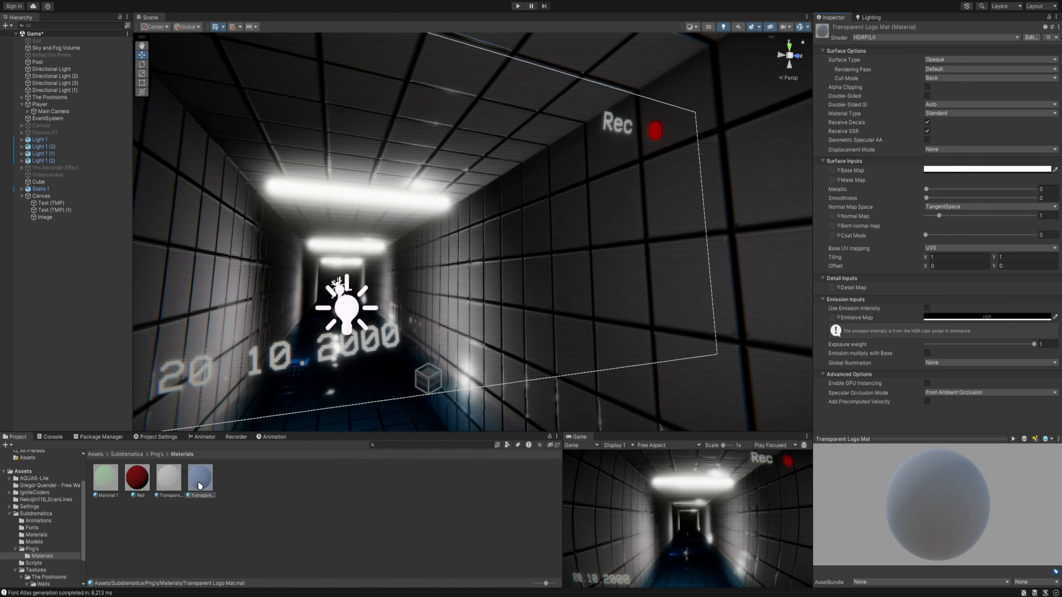
- Test Transparent Logo Mat on the corridor wall and set its surface type to Transparent
drag(200, 482, 743, 284)
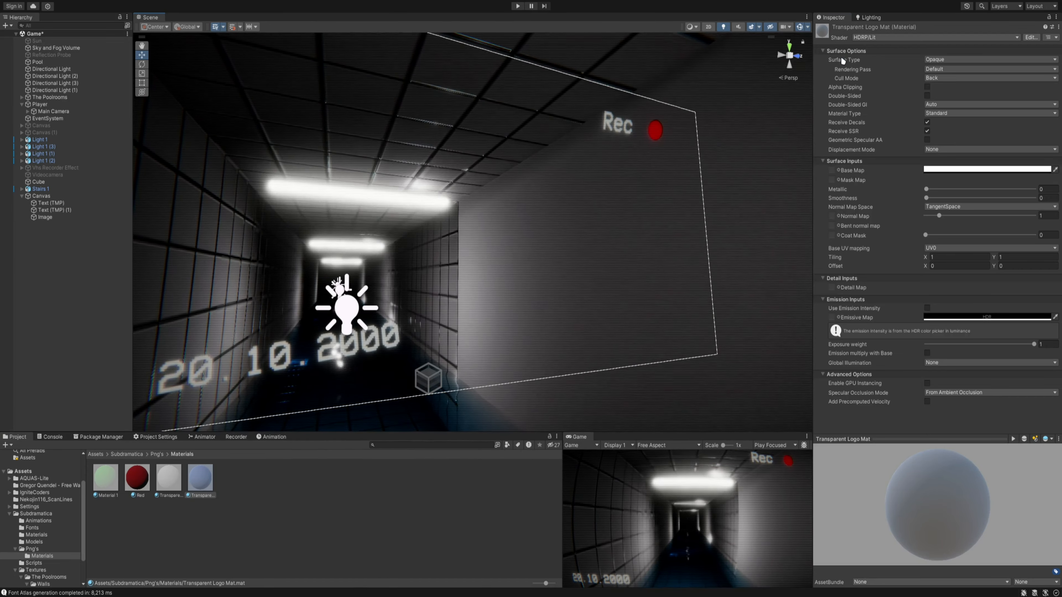
click(963, 60)
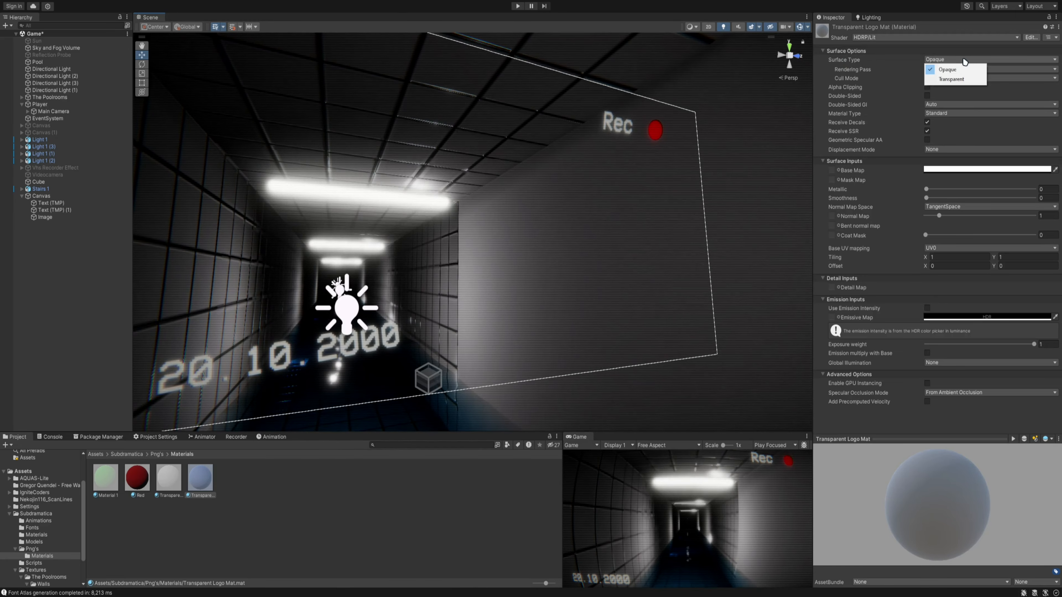
click(952, 79)
- Set Transparent Logo Mat's smoothness to 1 and its metallic value to 0 while viewing the wall
right_drag(685, 244, 498, 234)
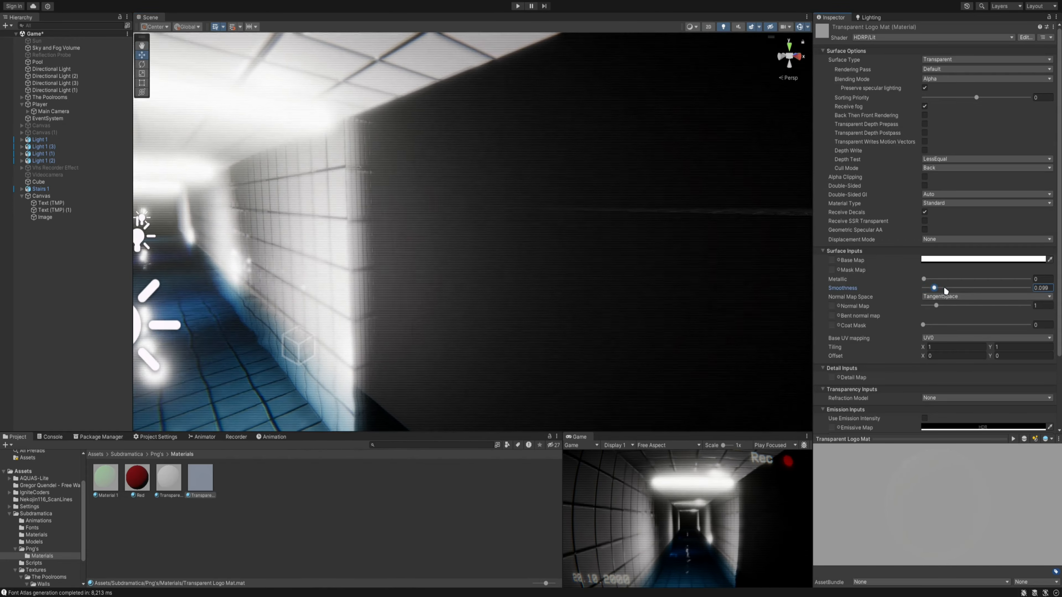
drag(946, 290, 1045, 293)
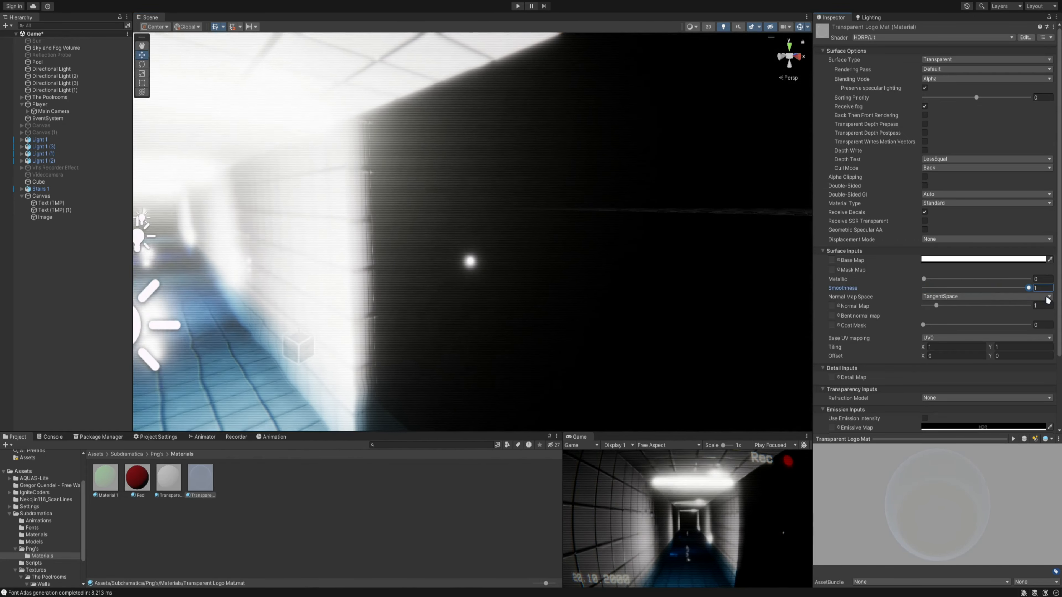
drag(931, 282, 901, 287)
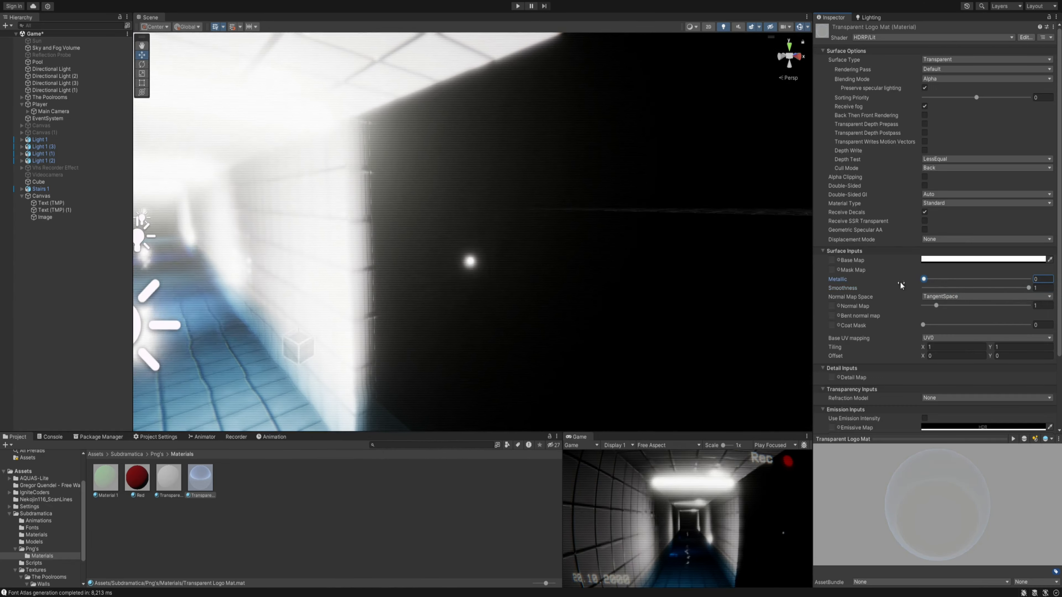
- Restore the tiled material on the tested corridor wall and collapse The Poolrooms group in the hierarchy
right_drag(460, 296, 244, 280)
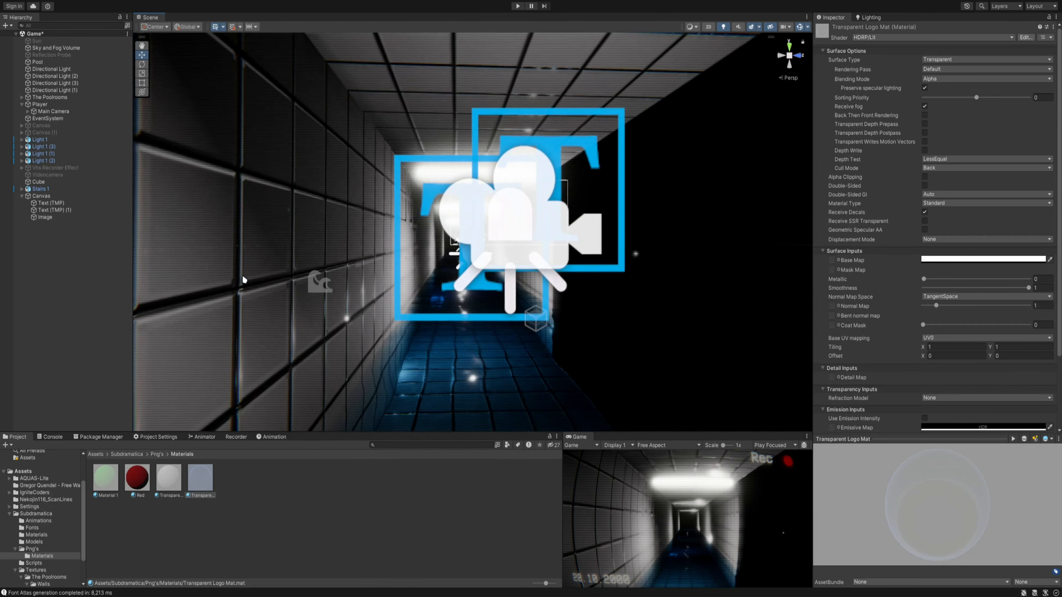
click(244, 280)
right_drag(773, 368, 954, 389)
right_drag(809, 329, 503, 303)
mouse_move(505, 224)
right_down()
mouse_move(491, 201)
mouse_move(506, 232)
right_up()
key(w)
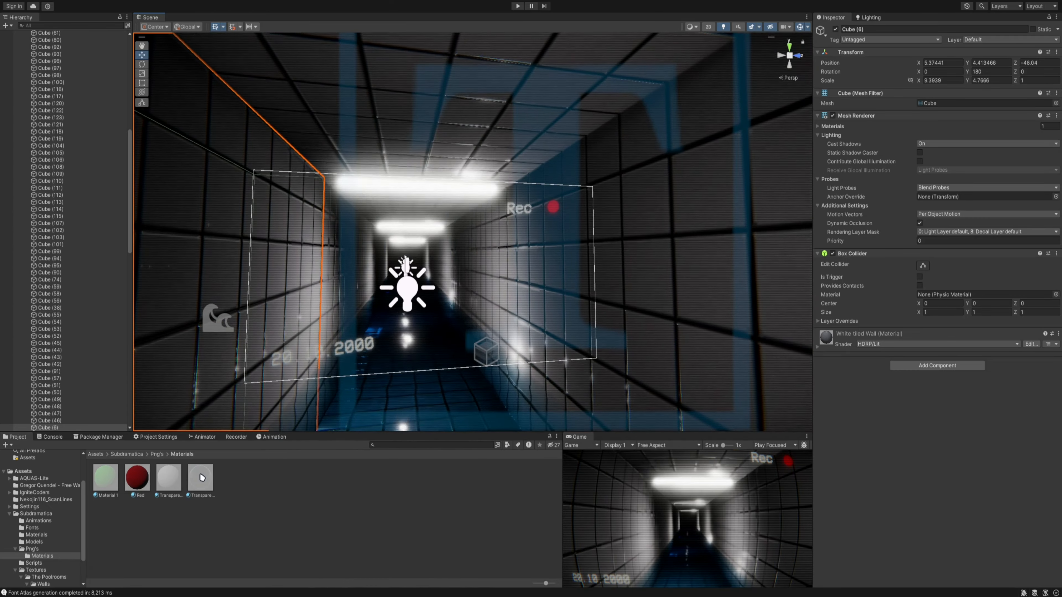
click(200, 477)
scroll(112, 384, up, 15)
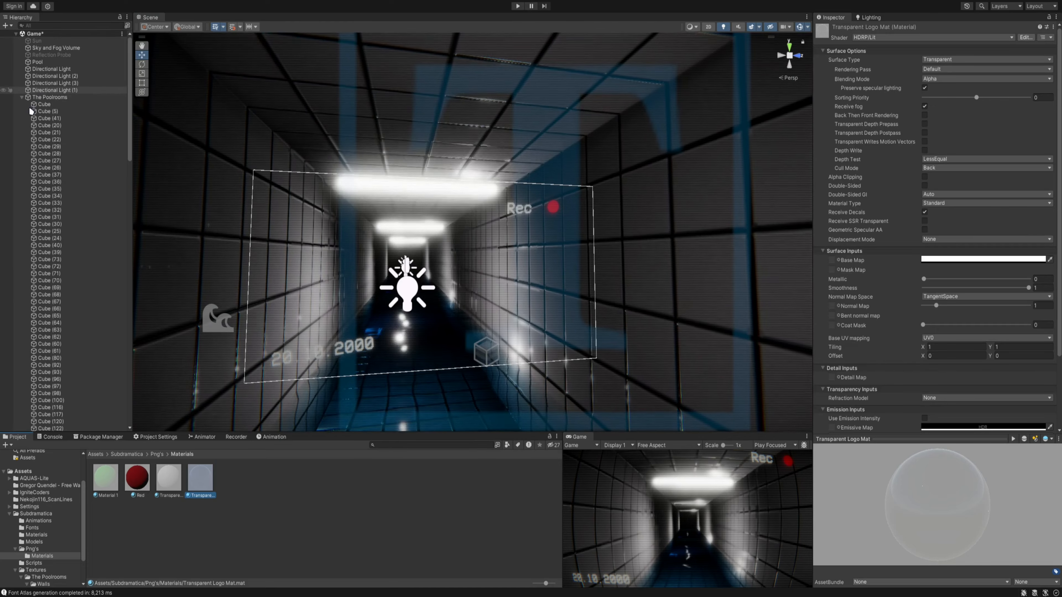
click(23, 99)
- Select the record image beside the Rec text and assign Transparent Logo Mat as its material
right_drag(450, 218, 484, 207)
key(w)
click(491, 120)
click(491, 121)
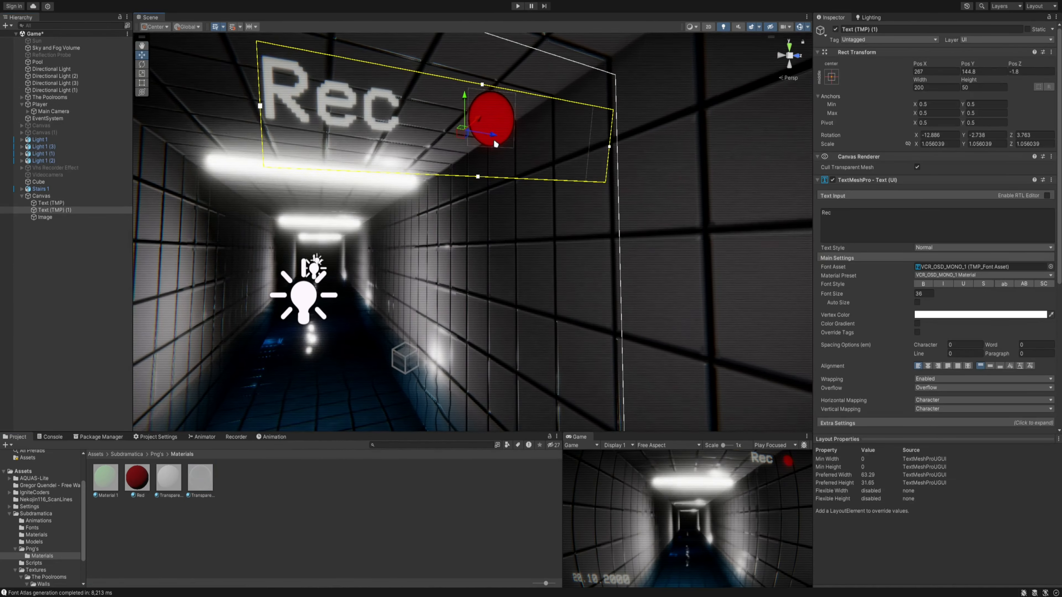
drag(200, 478, 964, 210)
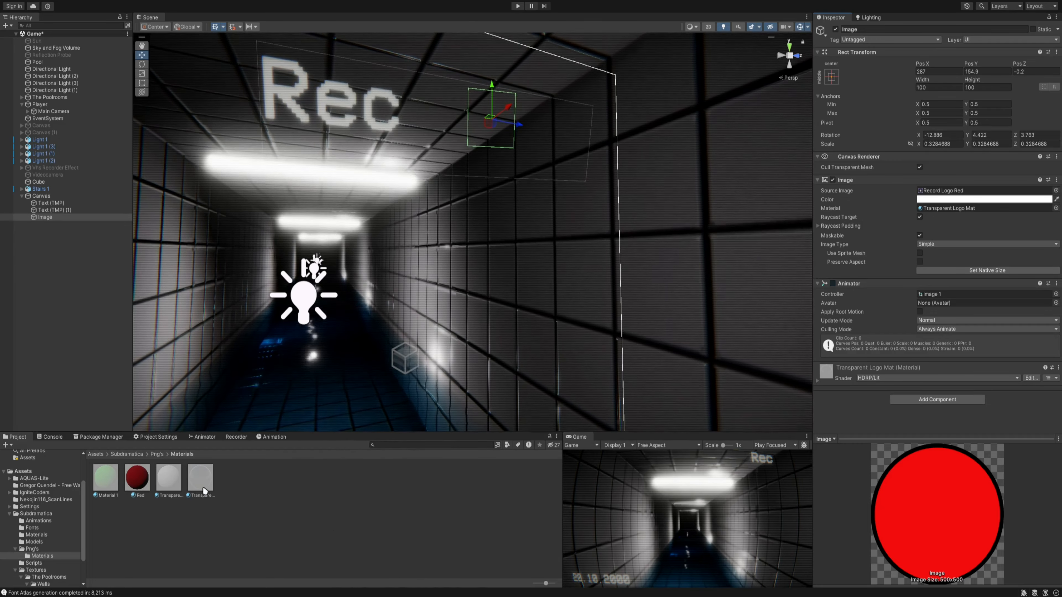
- Start recording the Record Logo clip and key the image's material as None at 0:00
click(261, 437)
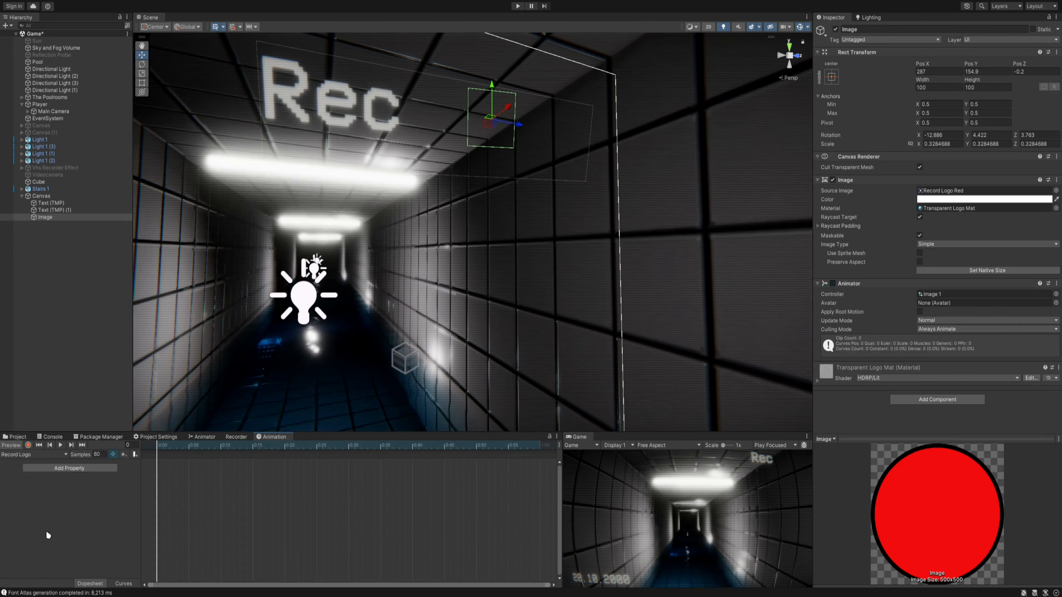
click(27, 445)
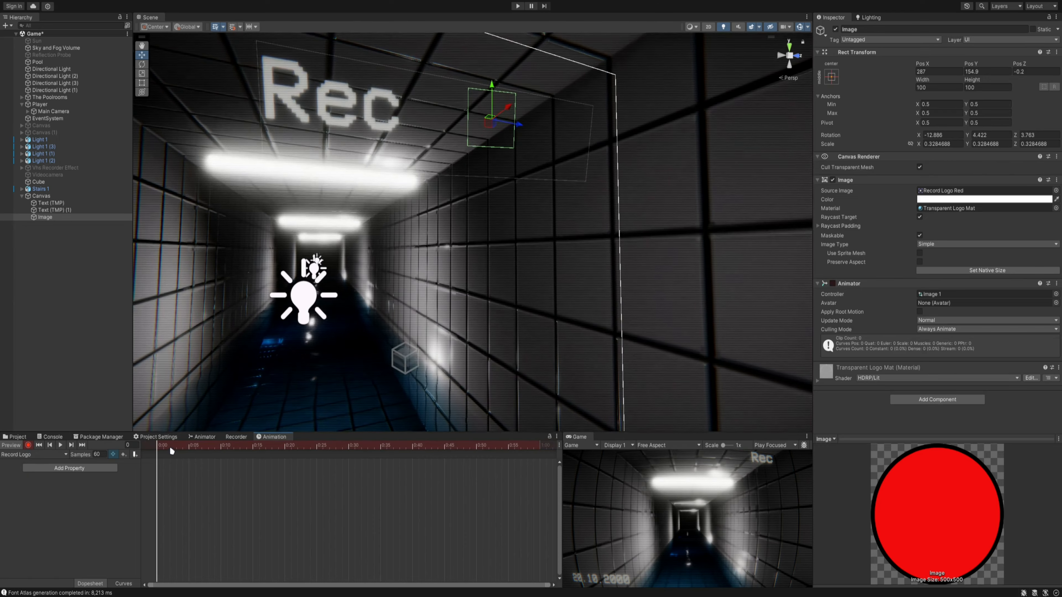
click(1056, 208)
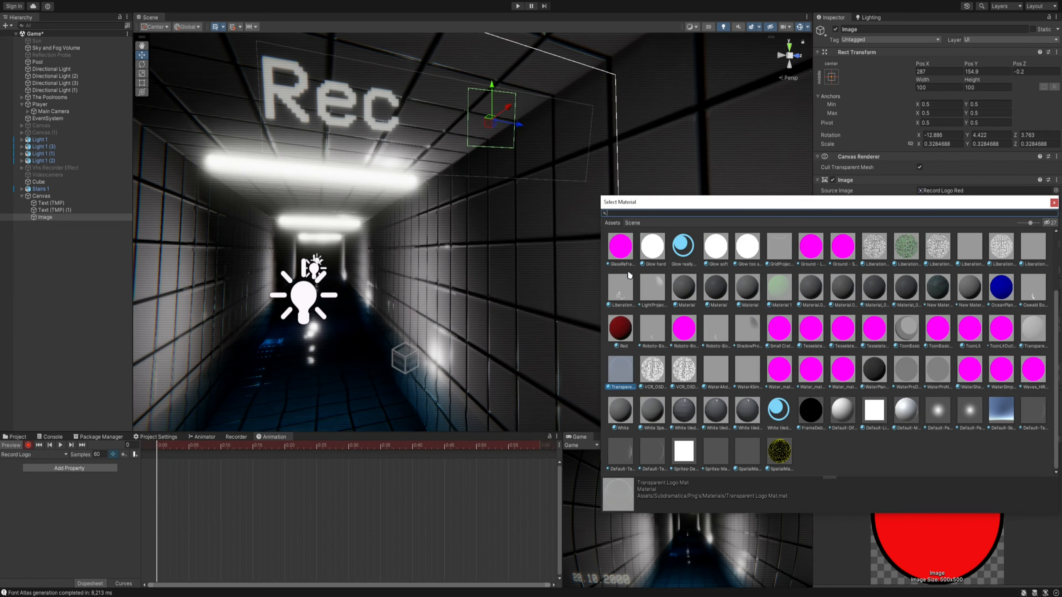
double_click(630, 253)
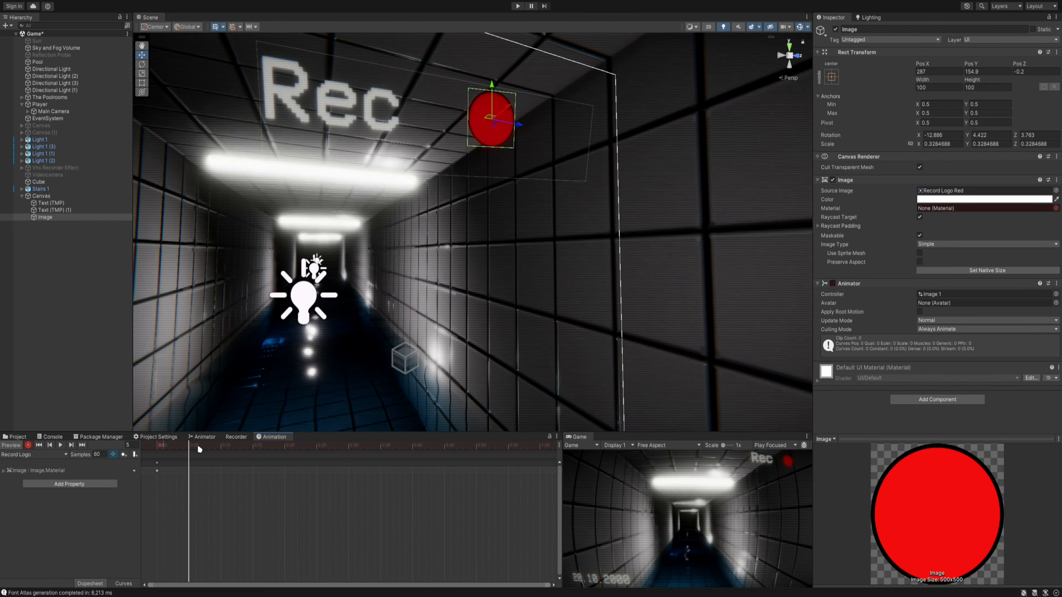
- Key the image's material as Transparent Logo Mat at 0:05 in the Record Logo clip
click(1056, 209)
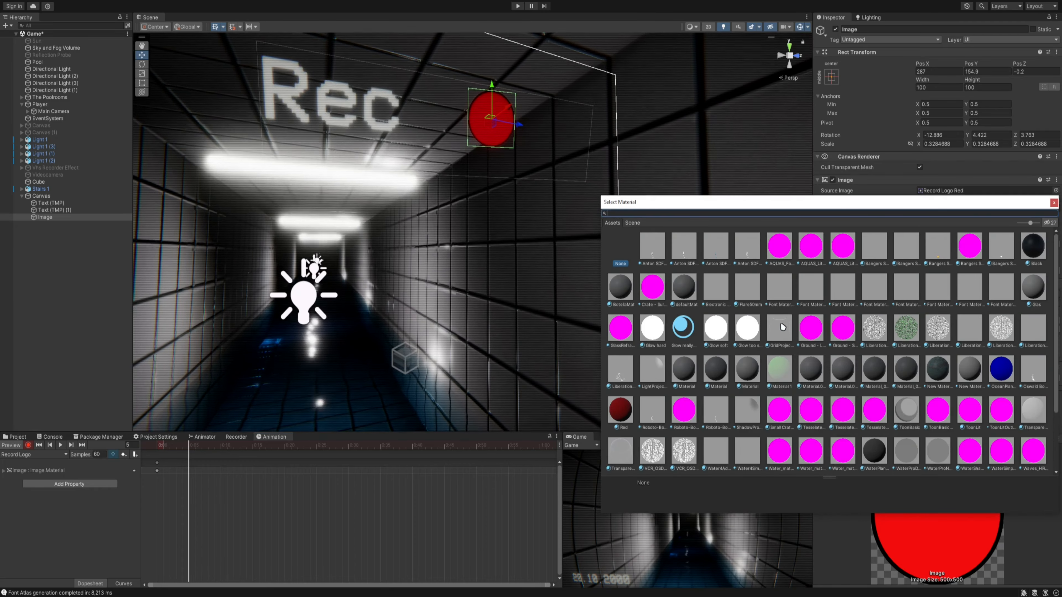
click(1054, 203)
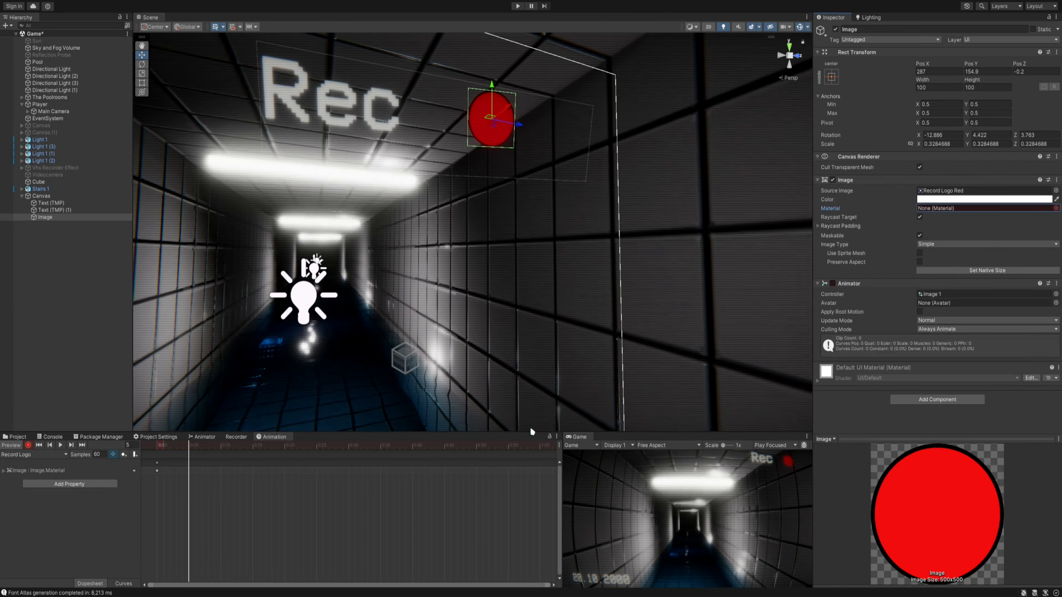
click(19, 437)
drag(209, 476, 983, 213)
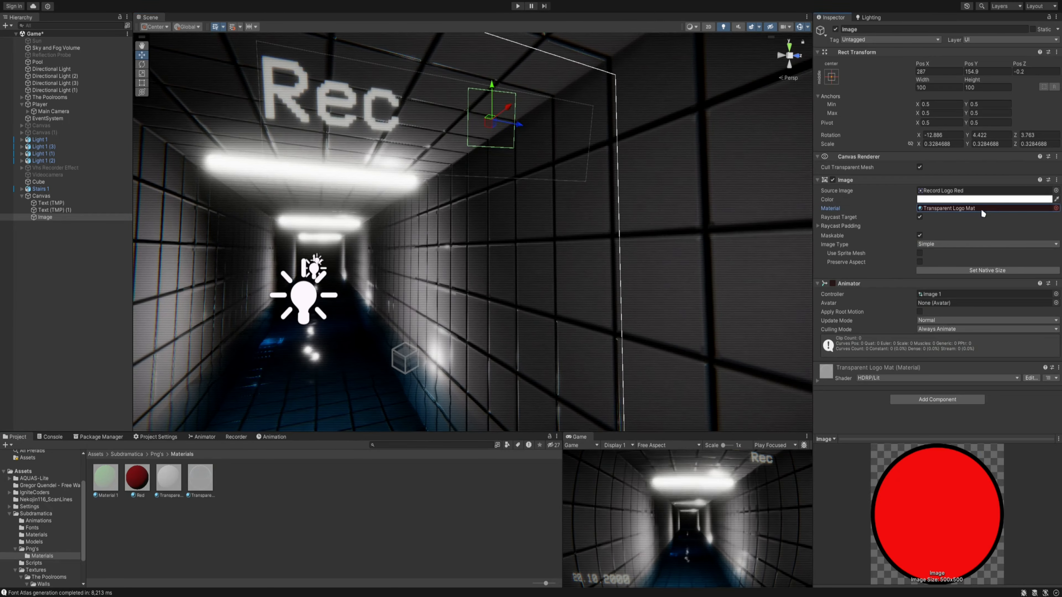
click(260, 437)
- Duplicate the two material keyframes alternately at 0:10, 0:15 and 0:20 to extend the blinking
drag(189, 450, 271, 448)
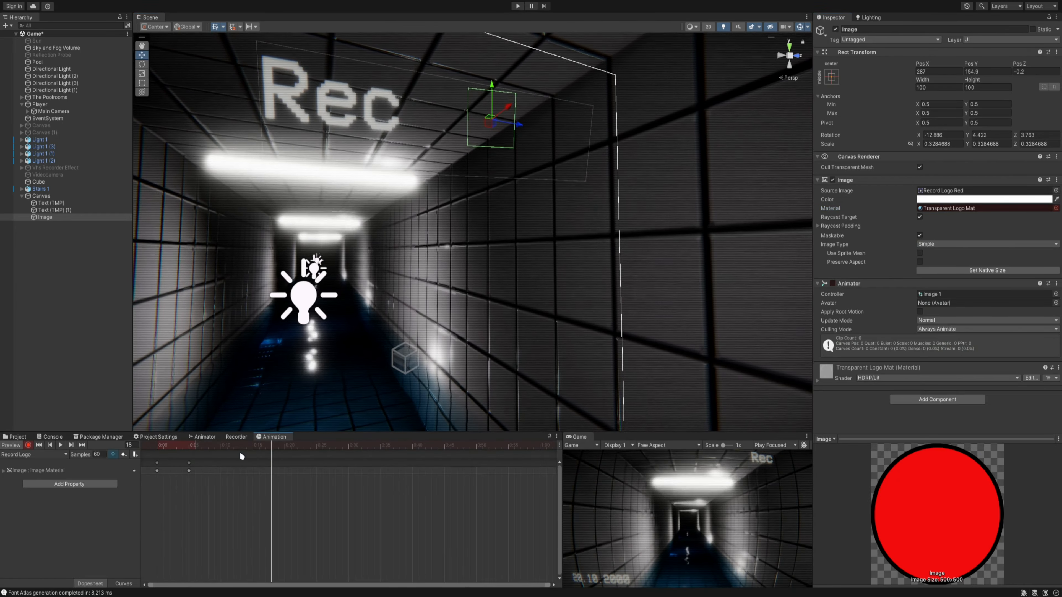
click(157, 463)
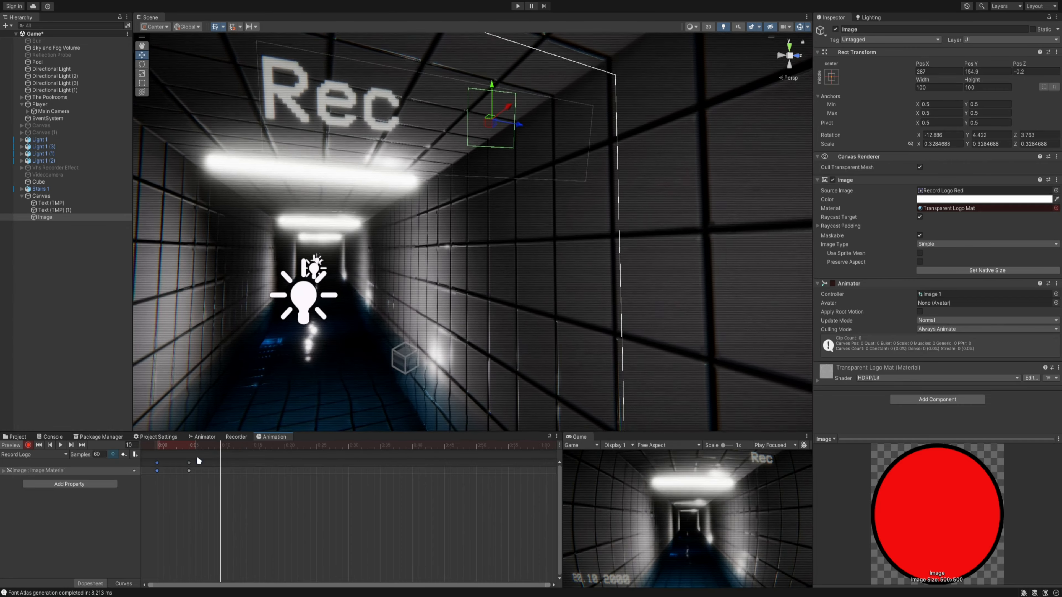
key(ctrl+v)
click(189, 463)
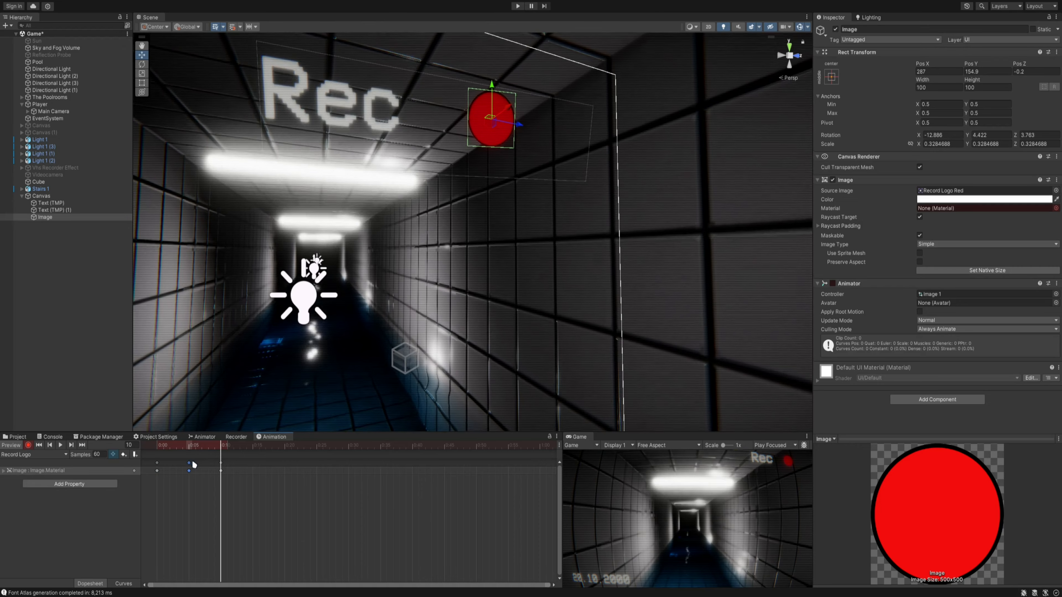
drag(239, 445, 118, 456)
key(ctrl+v)
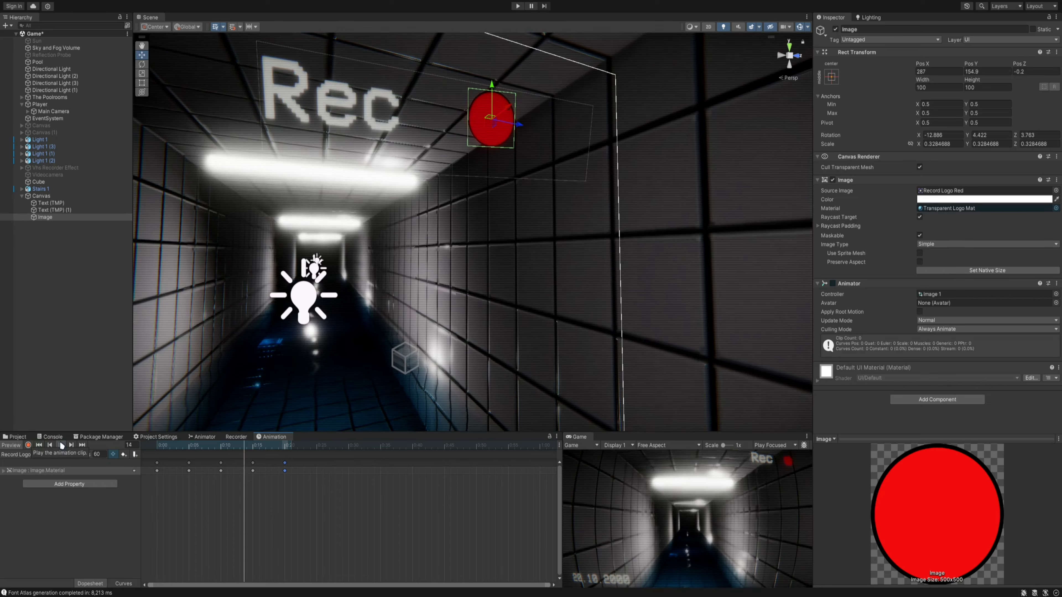
- Space the material keyframes 15 frames apart, placing them at 0:15, 0:30, 0:45 and 1:00
drag(204, 452, 251, 459)
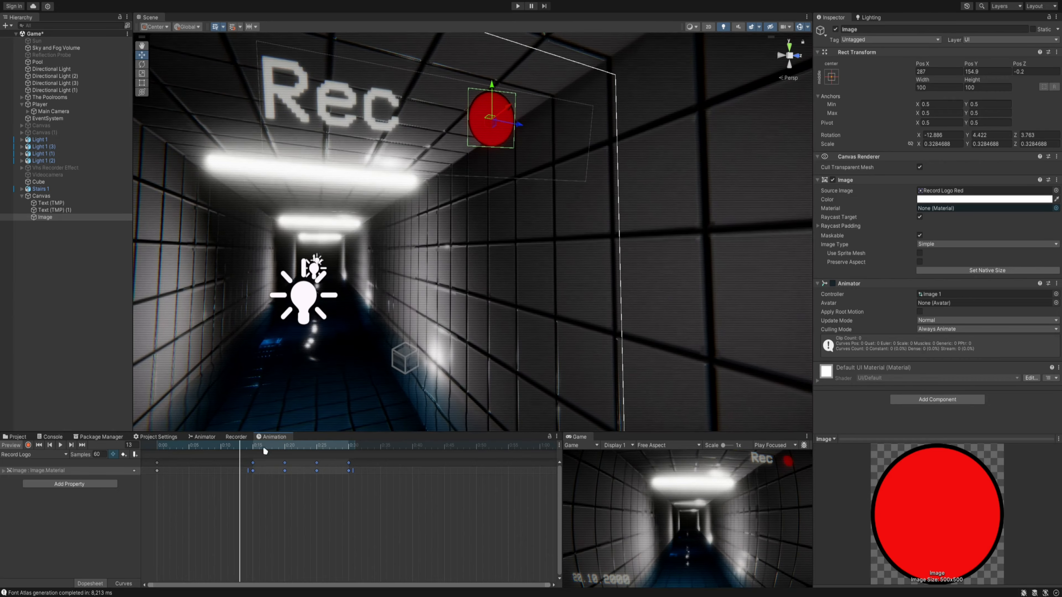
click(379, 485)
drag(285, 461, 281, 459)
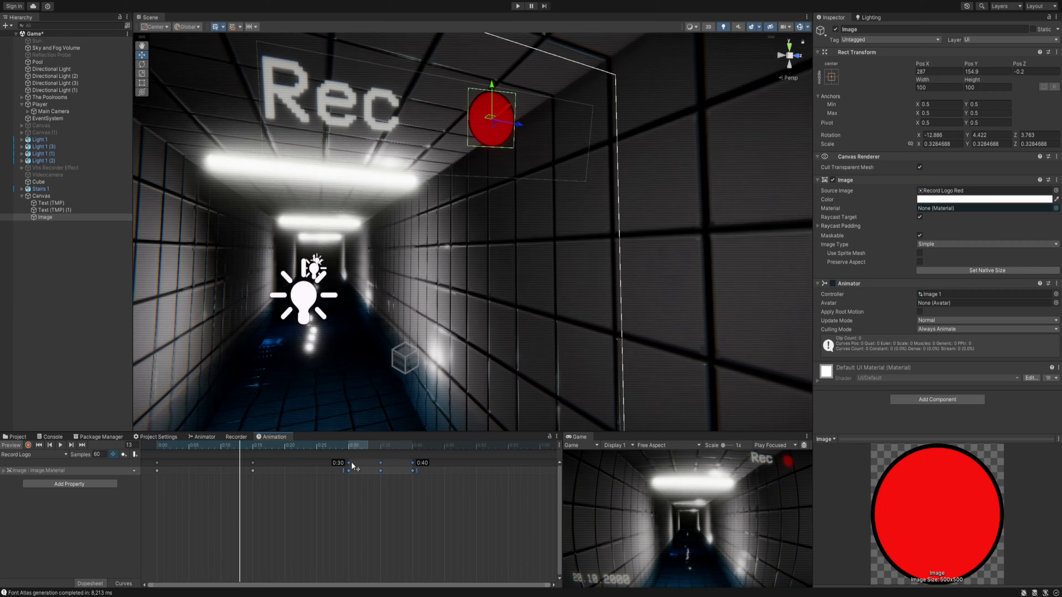
drag(379, 456, 381, 462)
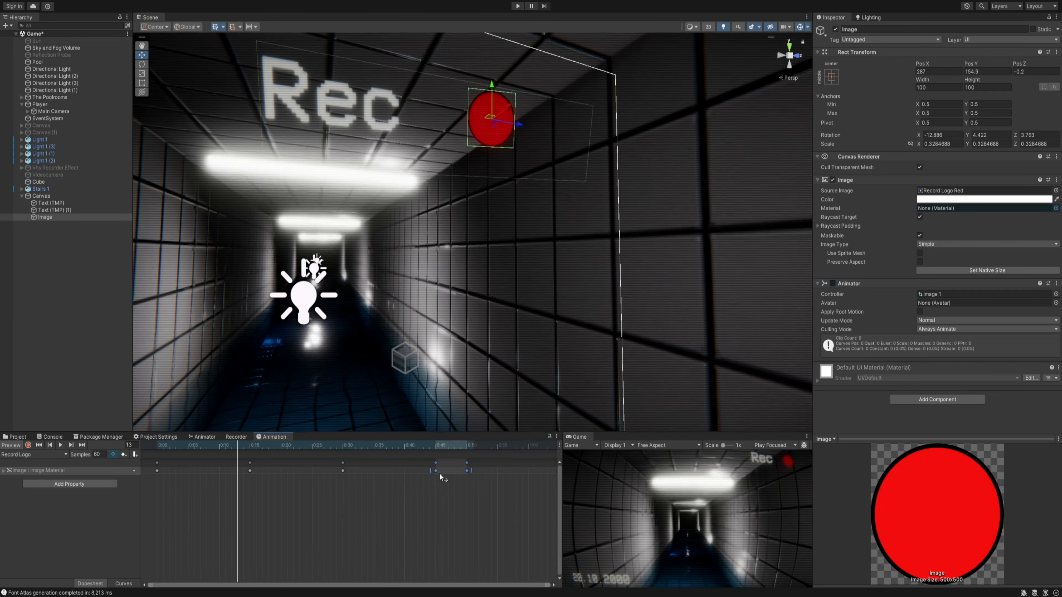
drag(507, 505, 467, 462)
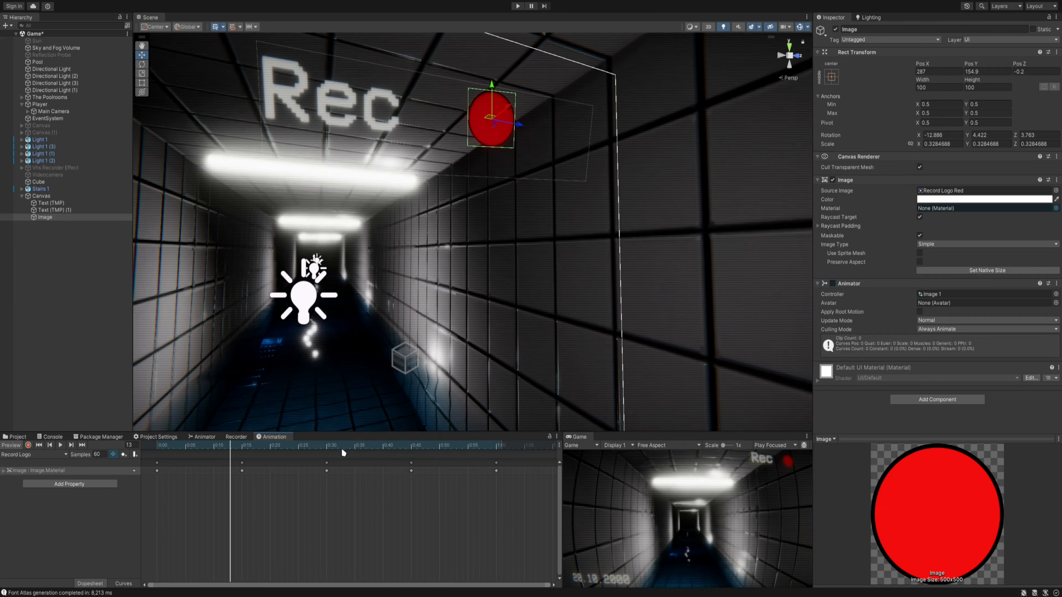
- Space the Record Logo clip's material keyframes 20 frames apart, at 0:20, 0:40, 1:00 and 1:20, and preview the blinking
click(61, 445)
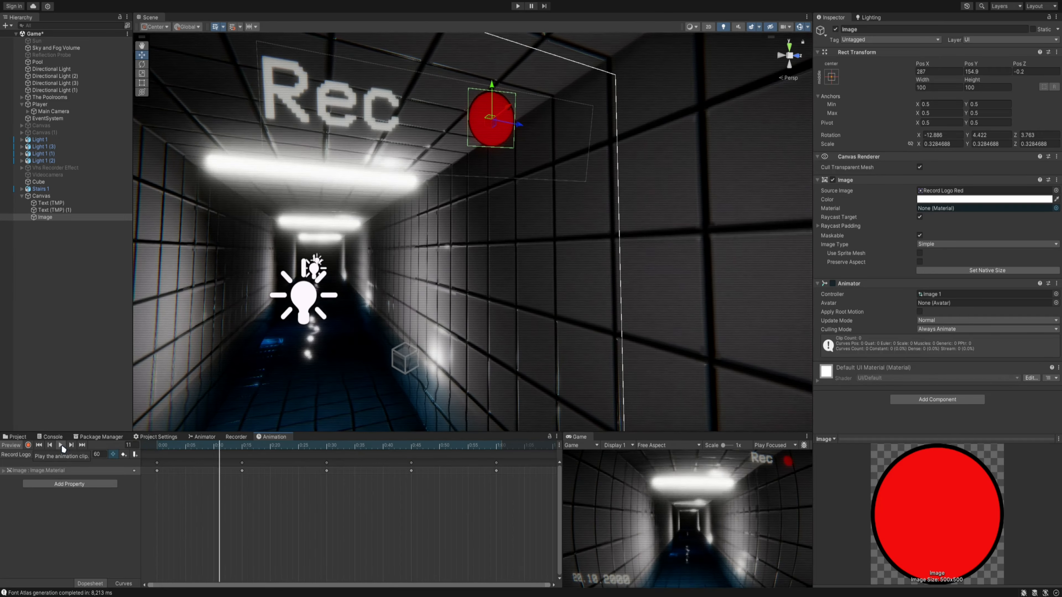
click(62, 446)
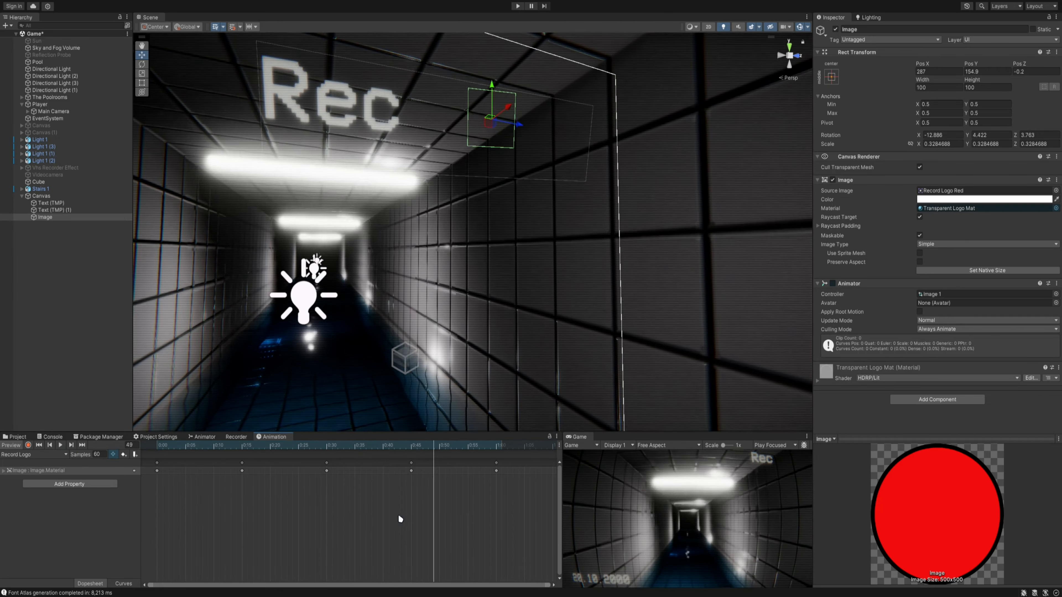
scroll(398, 515, down, 12)
drag(407, 499, 188, 443)
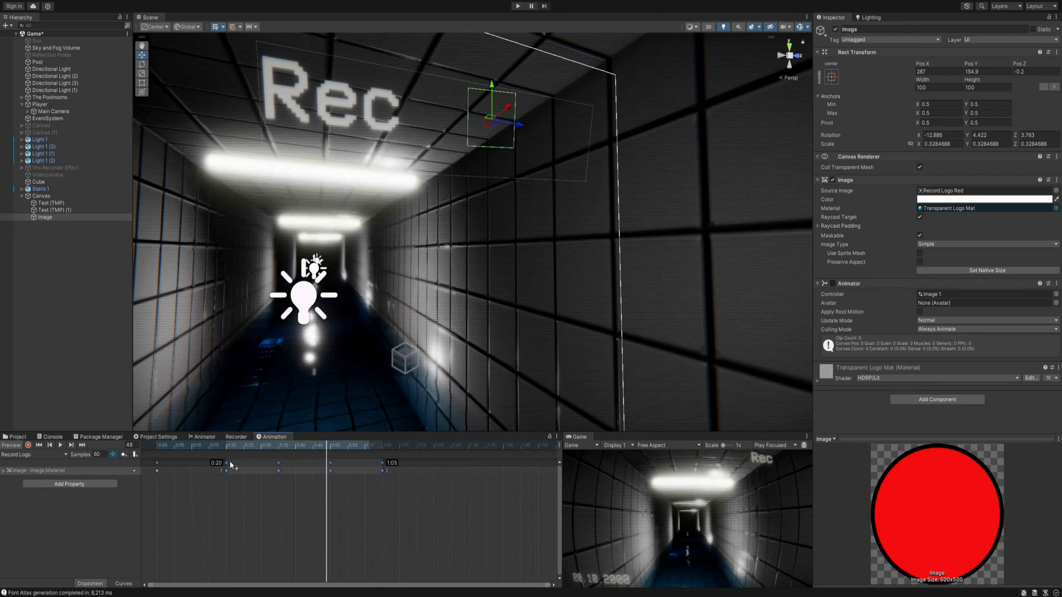
drag(420, 496, 289, 467)
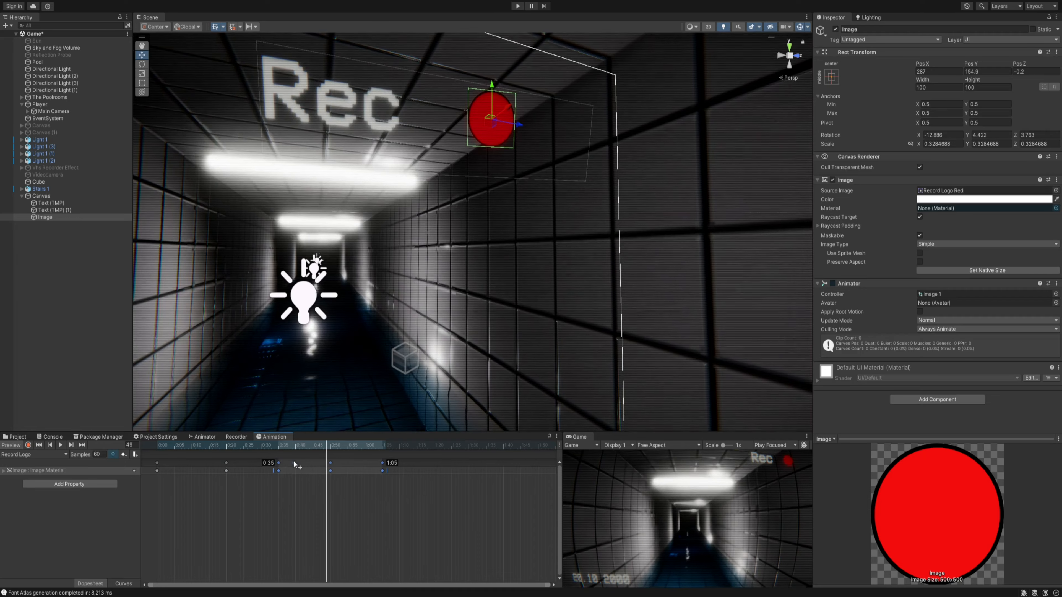
drag(475, 516, 340, 456)
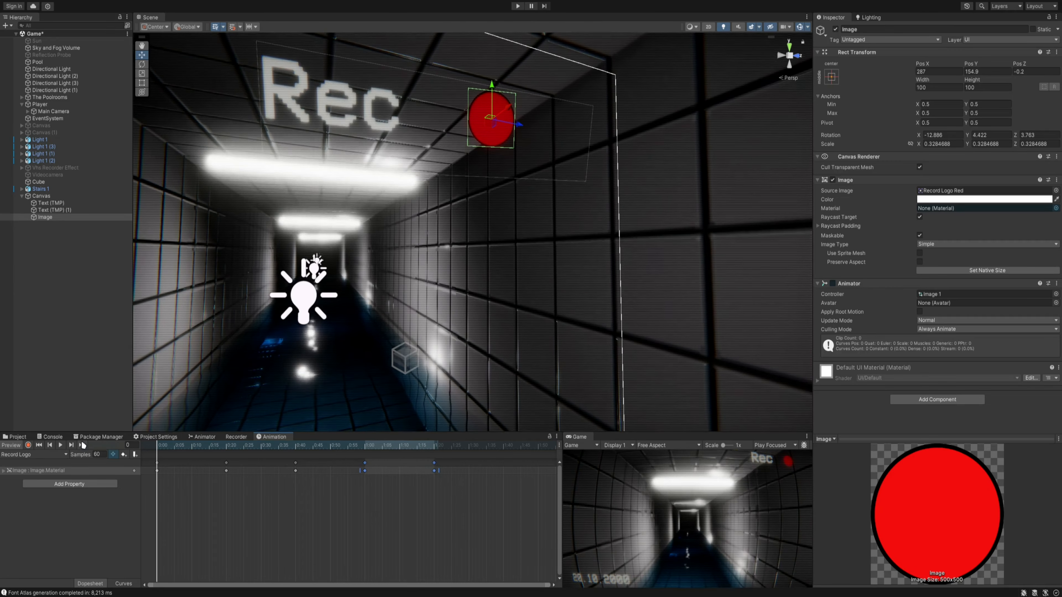
click(61, 445)
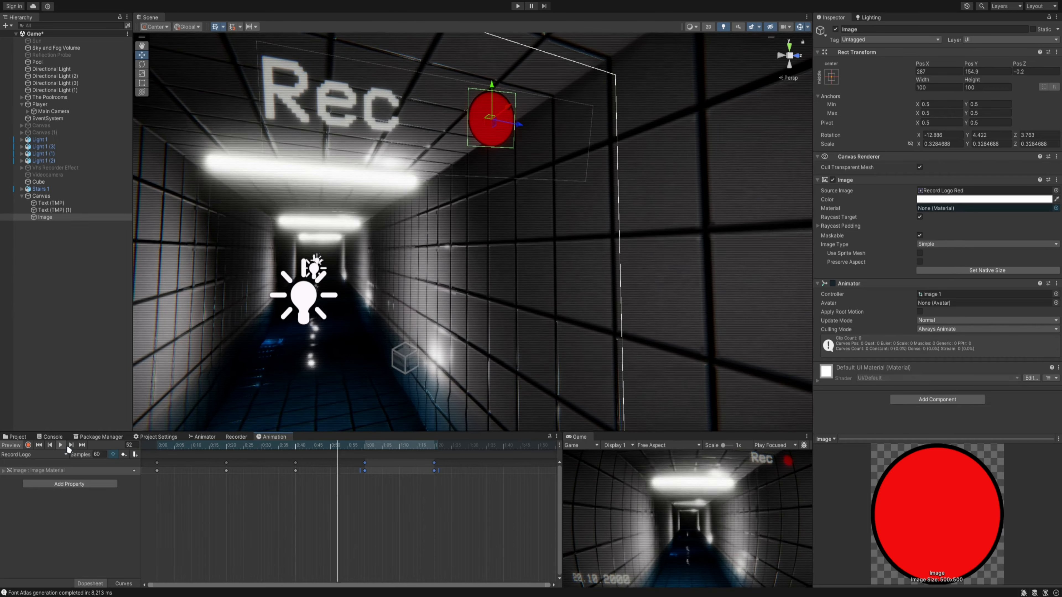
click(238, 542)
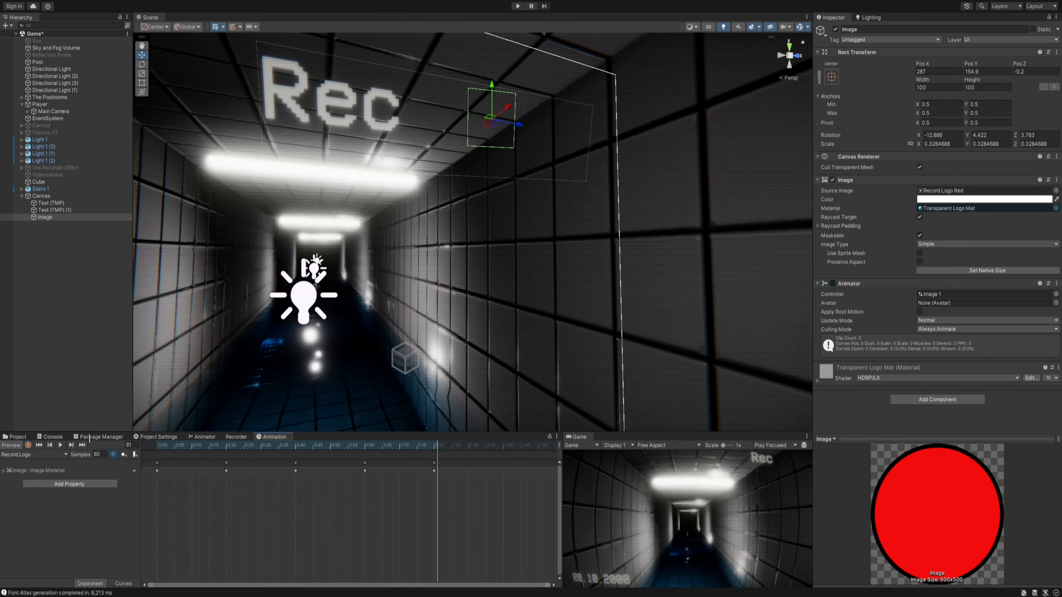
- Show the Sky and Fog Volume's settings and collapse its Lens Distortion and Panini Projection overrides
click(17, 437)
right_drag(390, 287, 370, 298)
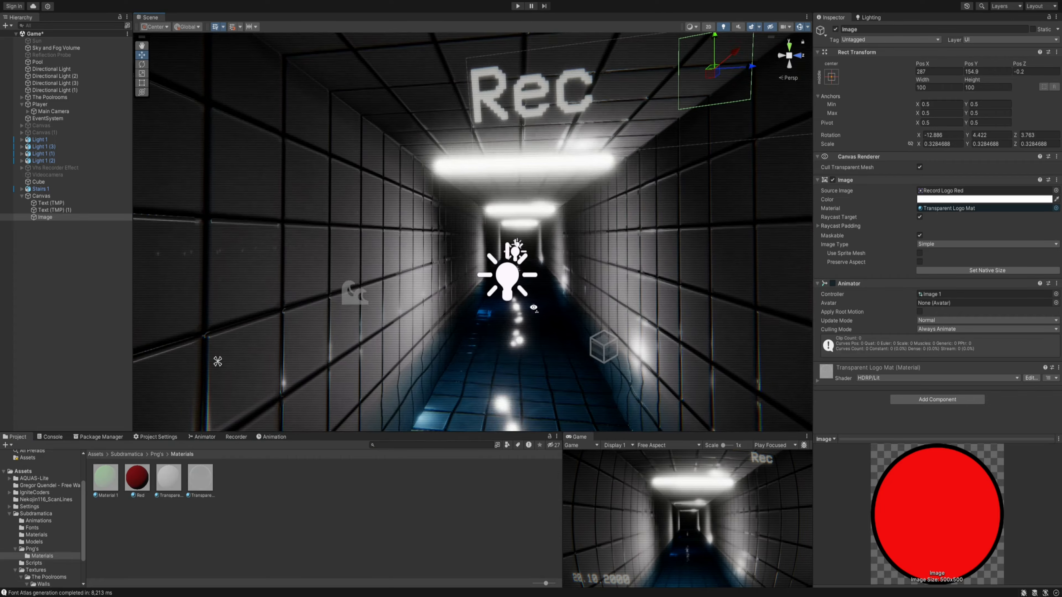
key(w)
right_drag(534, 308, 685, 447)
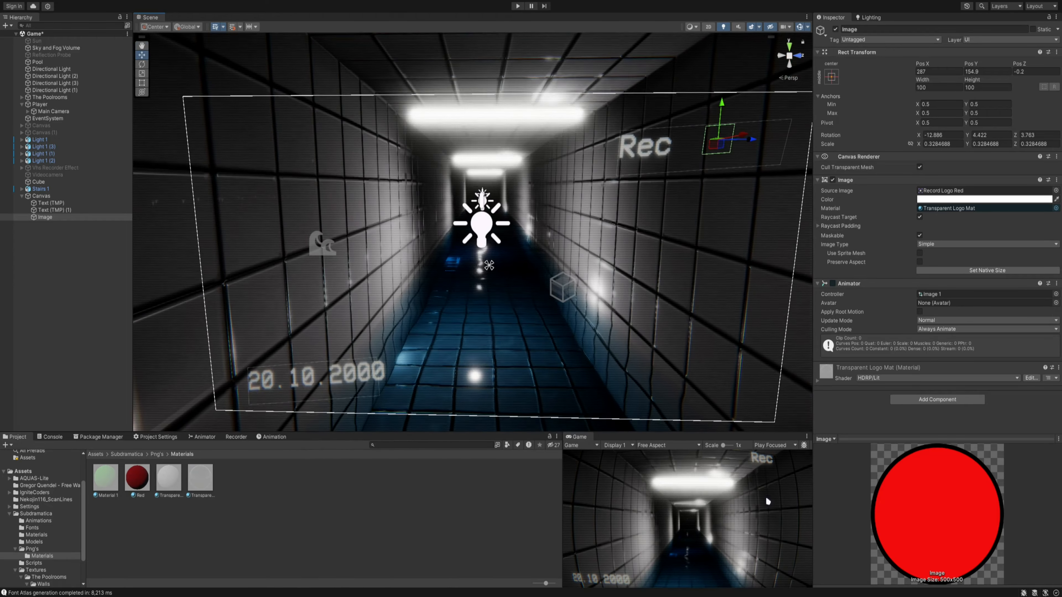
click(73, 49)
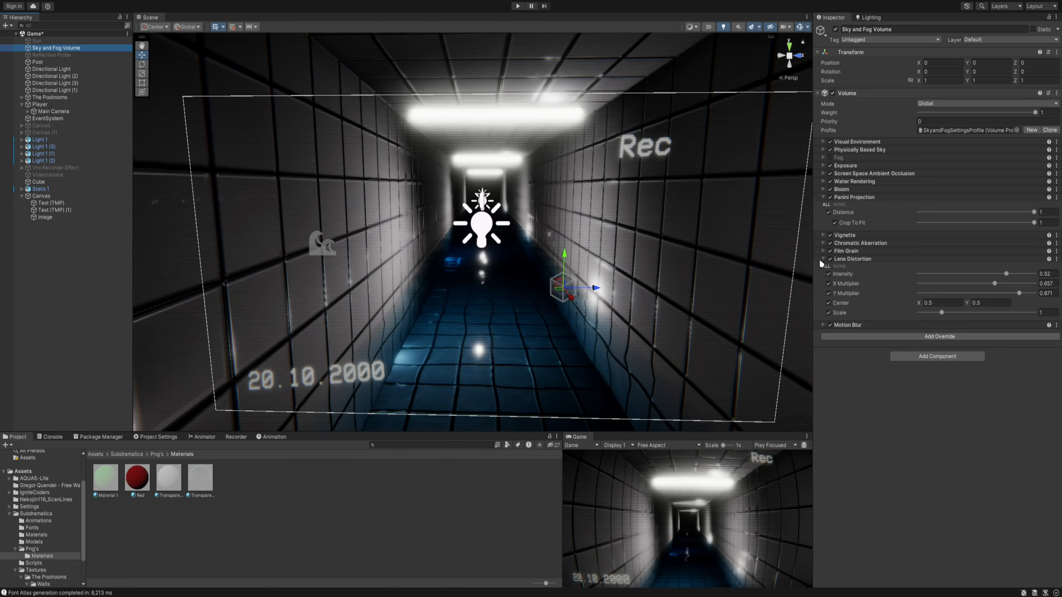
click(820, 259)
click(822, 197)
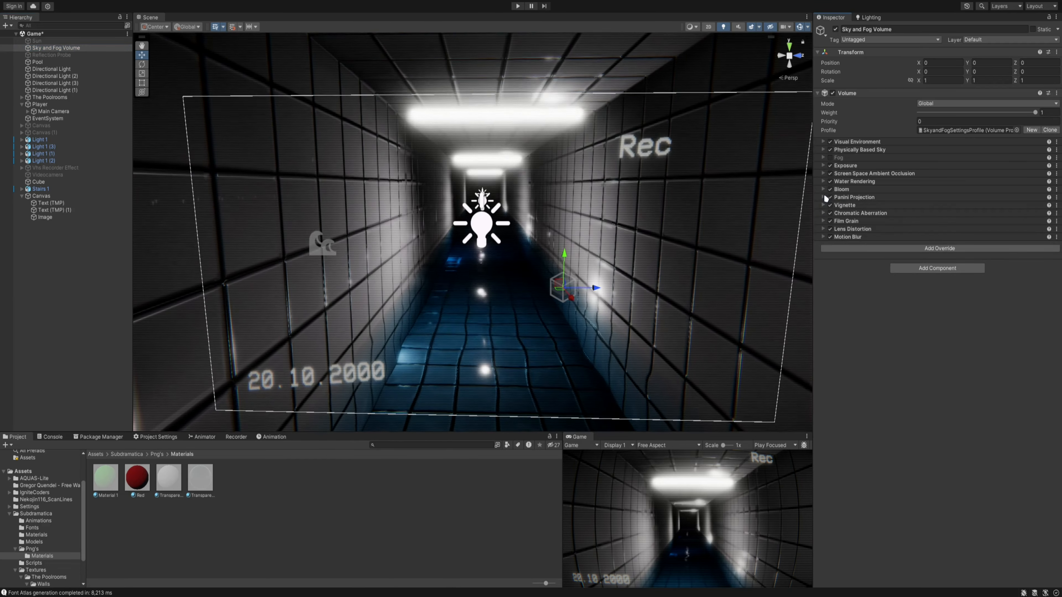
- Turn off Bloom, Panini Projection, Vignette, Chromatic Aberration, Film Grain, Lens Distortion and Motion Blur in the Sky and Fog Volume
click(830, 197)
click(830, 189)
click(830, 205)
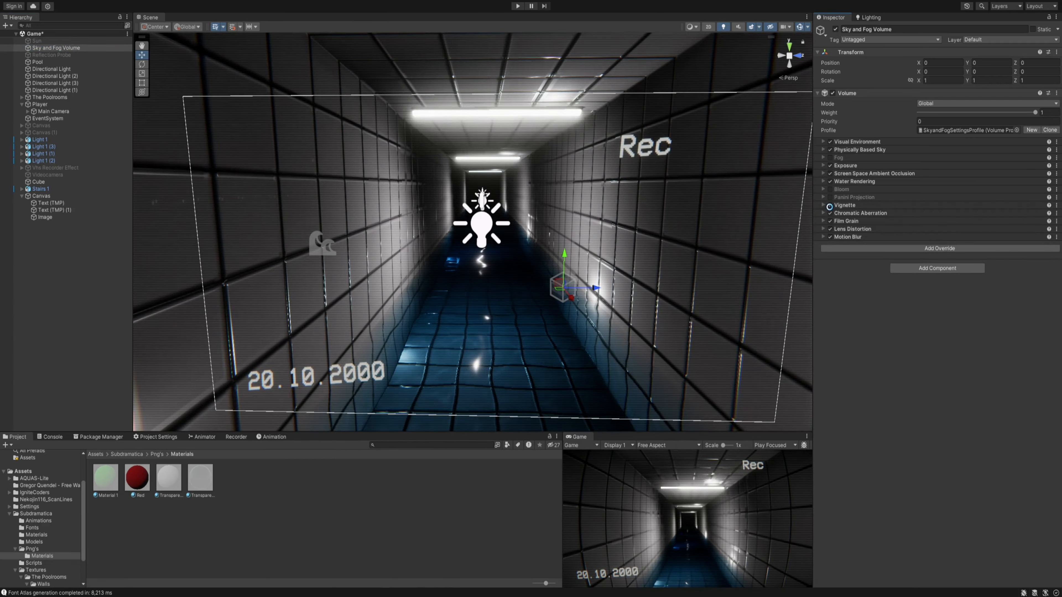
click(832, 213)
click(830, 213)
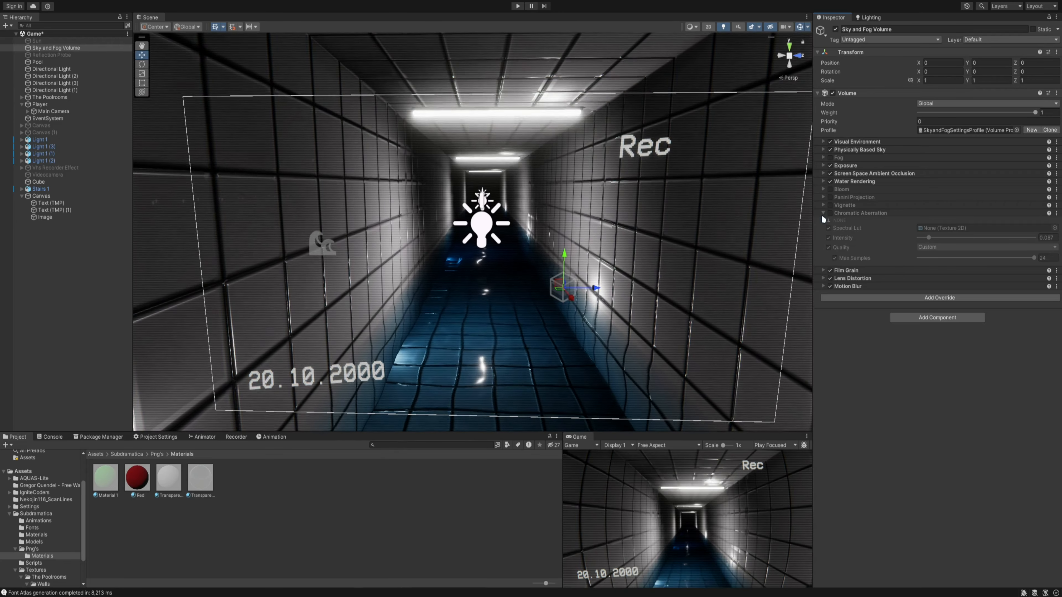
click(822, 212)
click(830, 221)
click(830, 228)
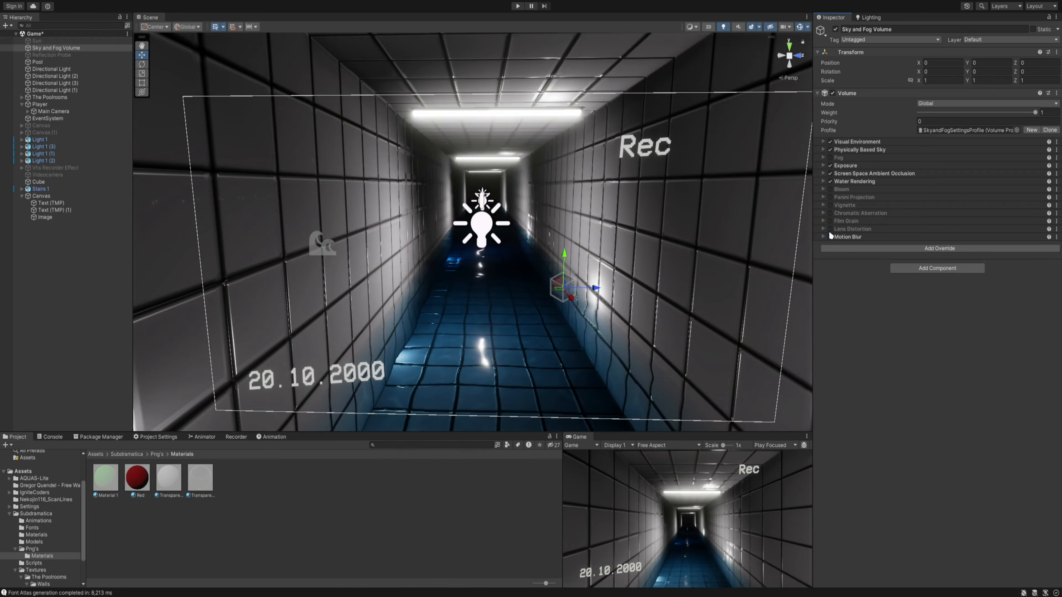
click(830, 237)
- Inspect the scene without effects, and re-enable every override from Bloom through Motion Blur in the Sky and Fog Volume
right_drag(543, 346, 410, 334)
right_drag(586, 309, 522, 313)
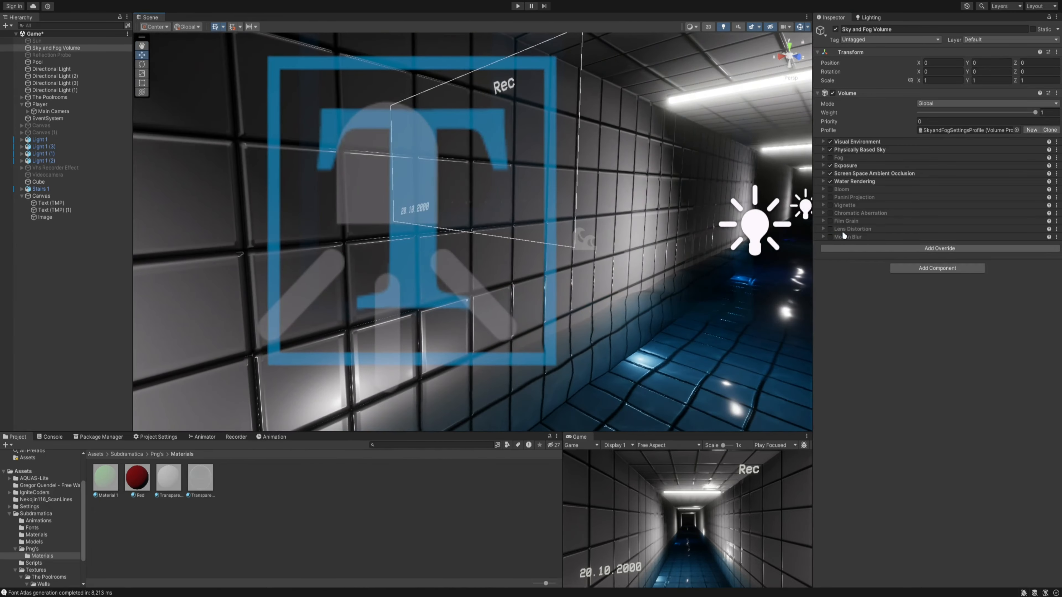
click(830, 189)
click(831, 197)
click(830, 205)
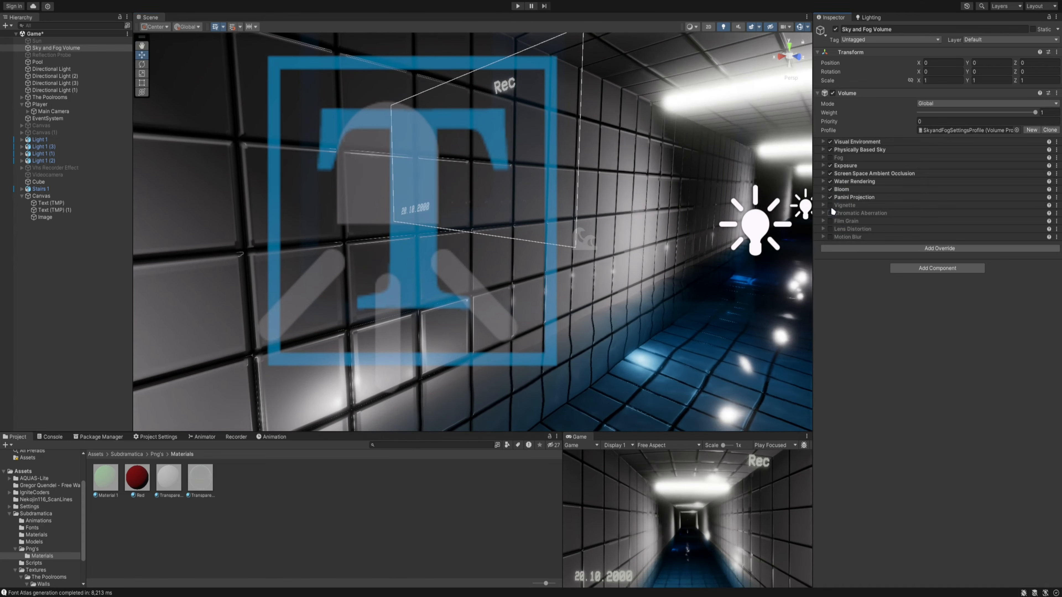
click(829, 213)
click(830, 221)
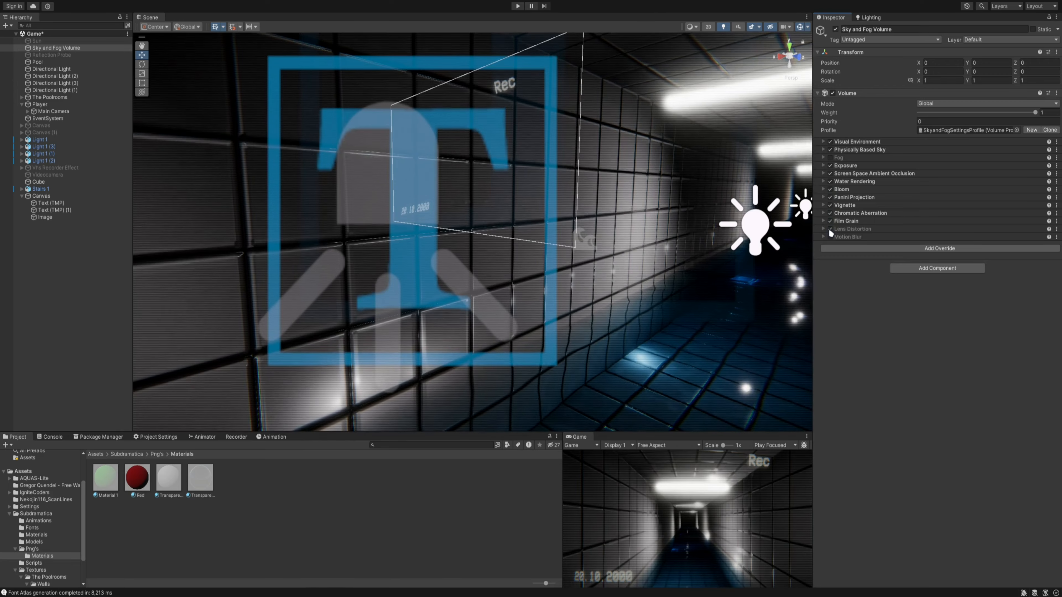
click(830, 228)
click(831, 236)
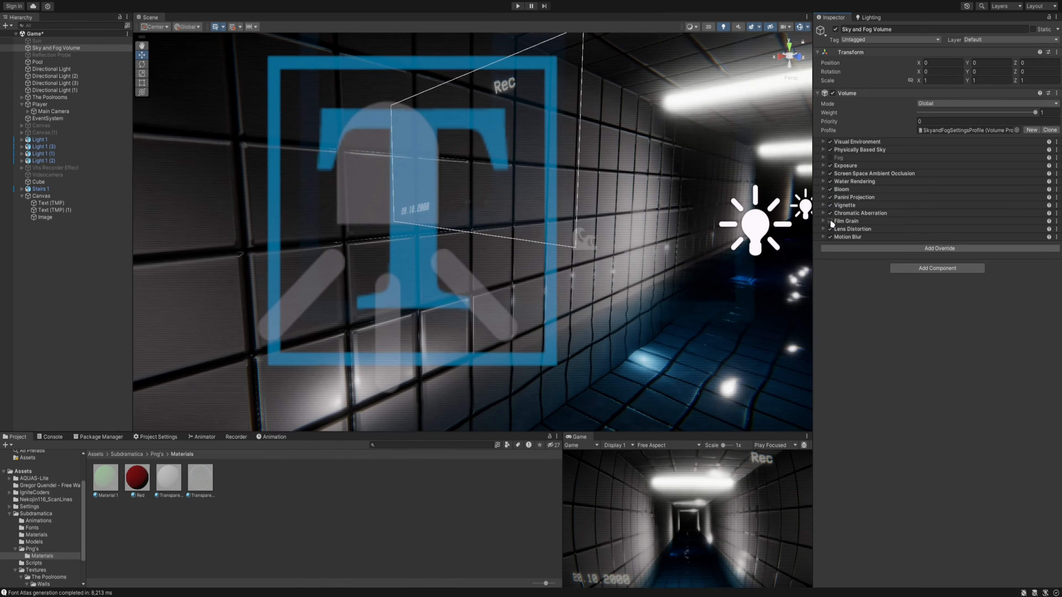
- Expand the Sky and Fog Volume's overrides from Bloom through Motion Blur and review the settings of each effect
click(824, 189)
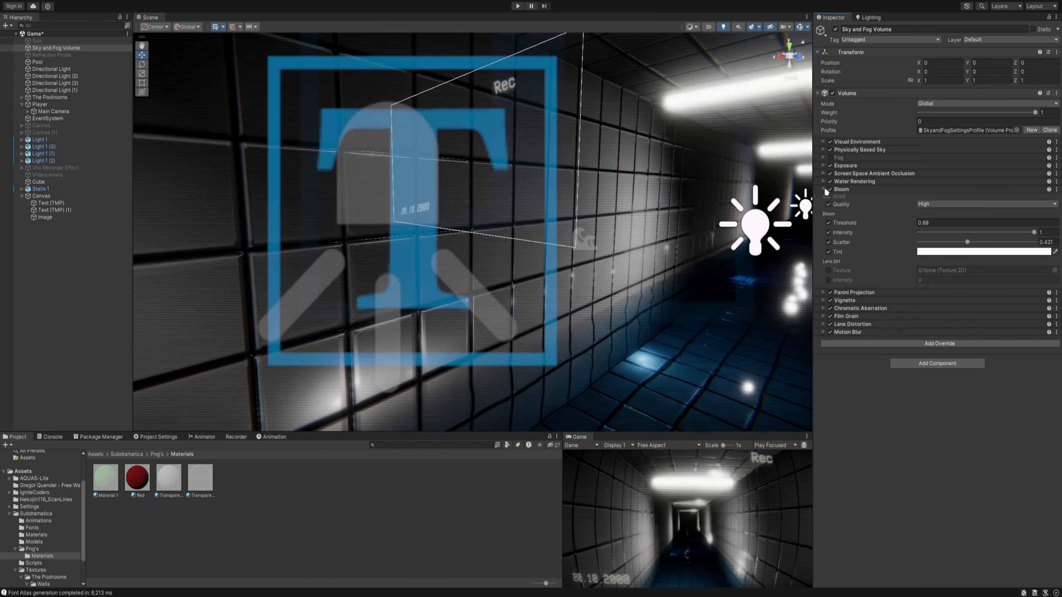
click(823, 292)
click(823, 330)
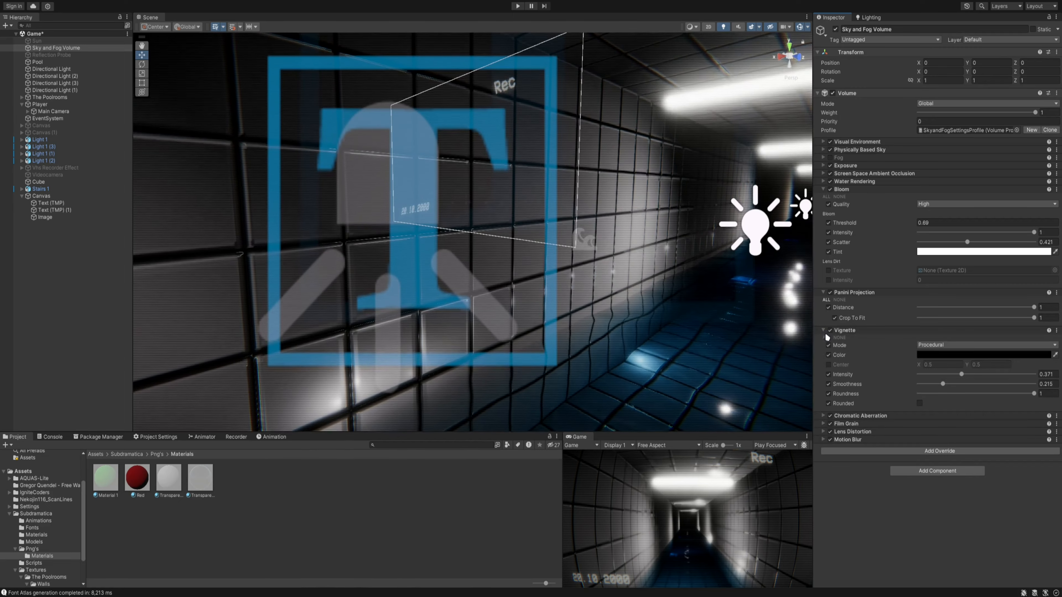
click(823, 415)
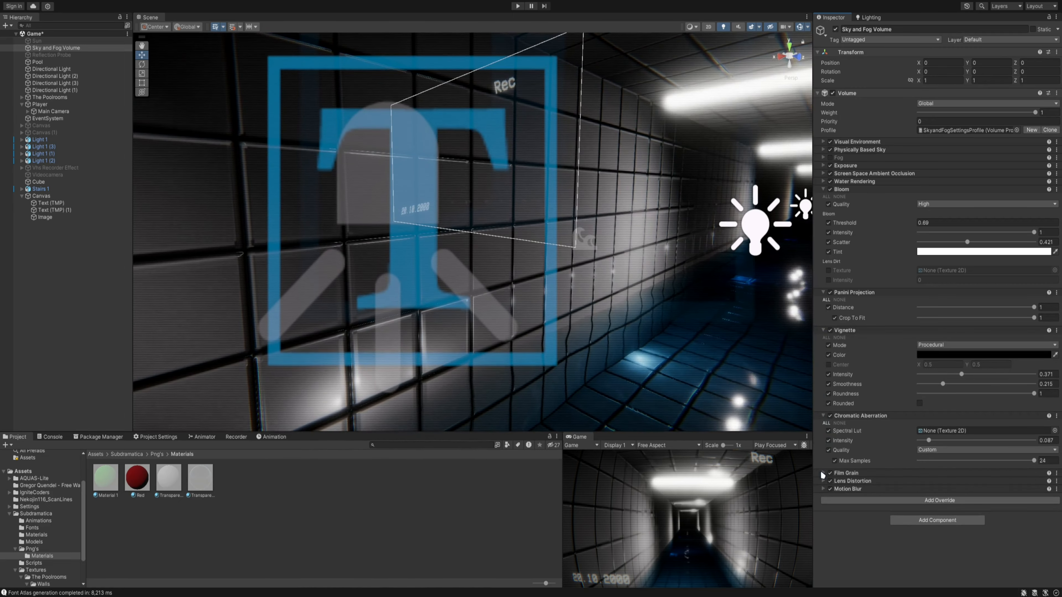
click(824, 481)
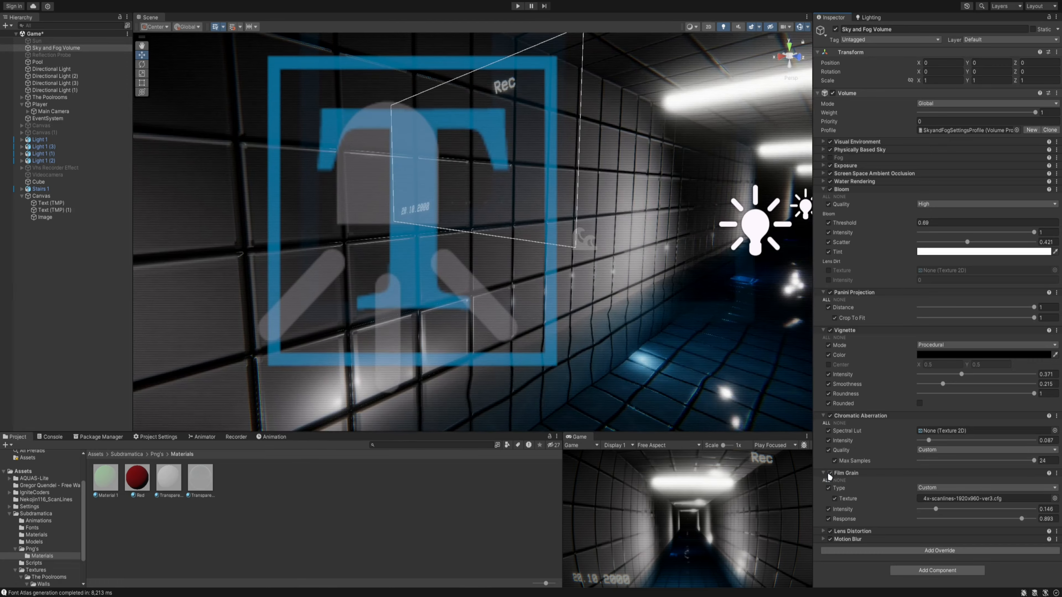
click(823, 473)
scroll(841, 535, down, 1)
scroll(841, 535, down, 1)
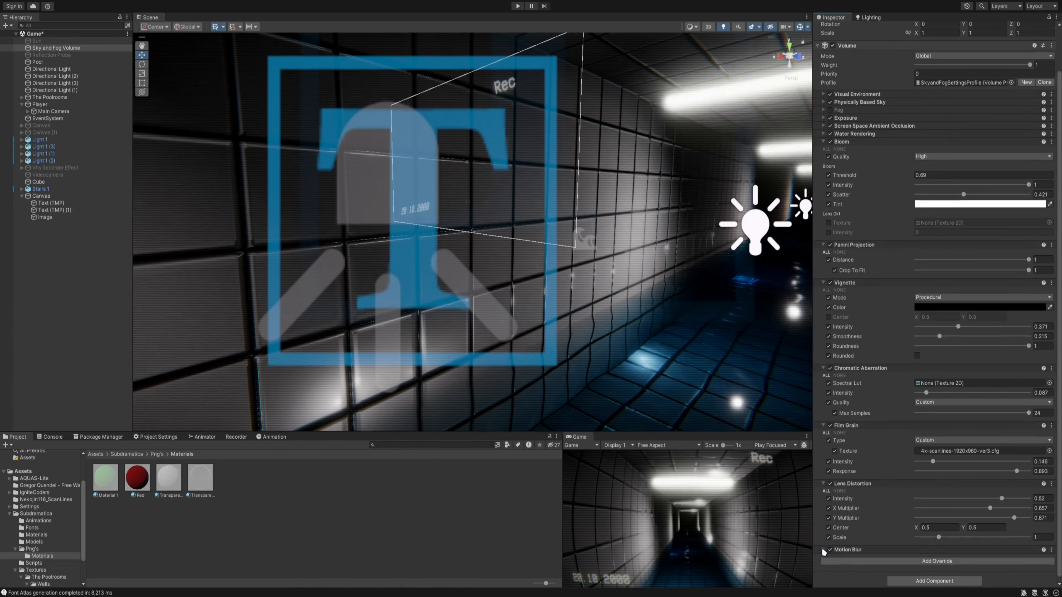
click(830, 550)
scroll(830, 526, down, 1)
scroll(830, 526, down, 2)
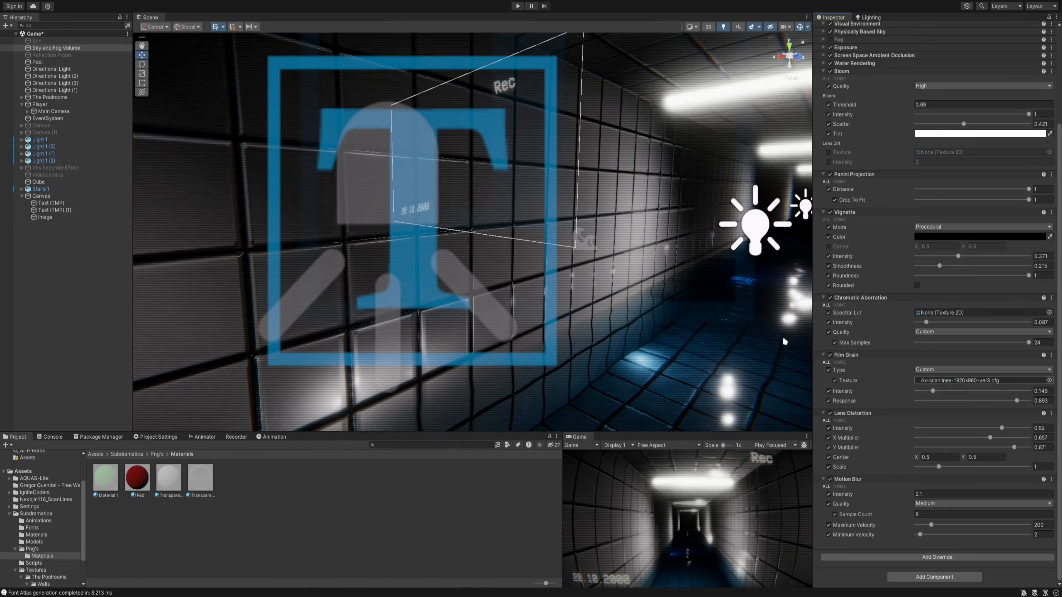
right_drag(510, 285, 598, 303)
right_drag(546, 346, 526, 325)
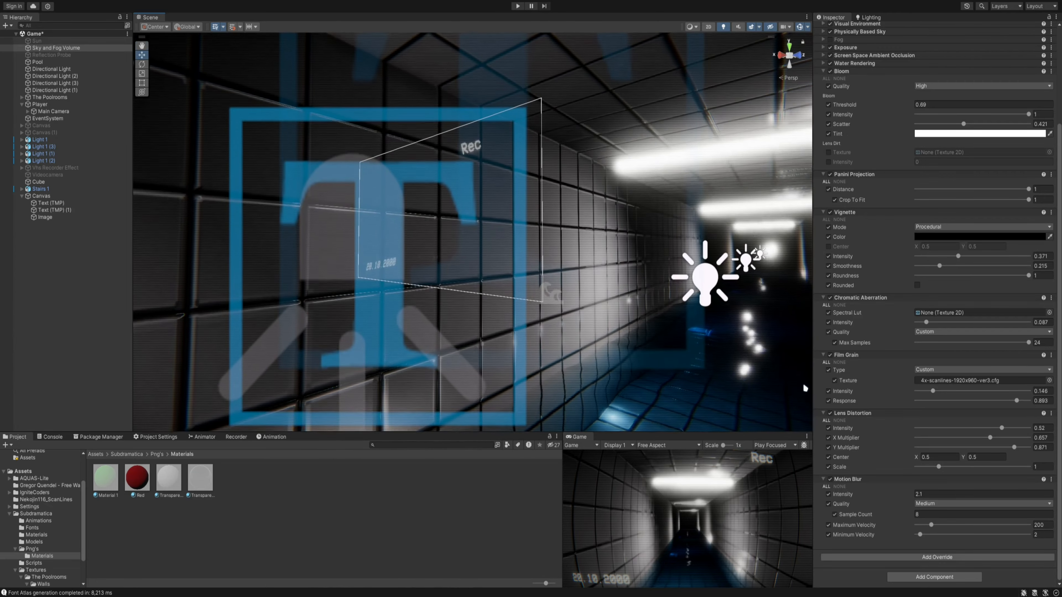